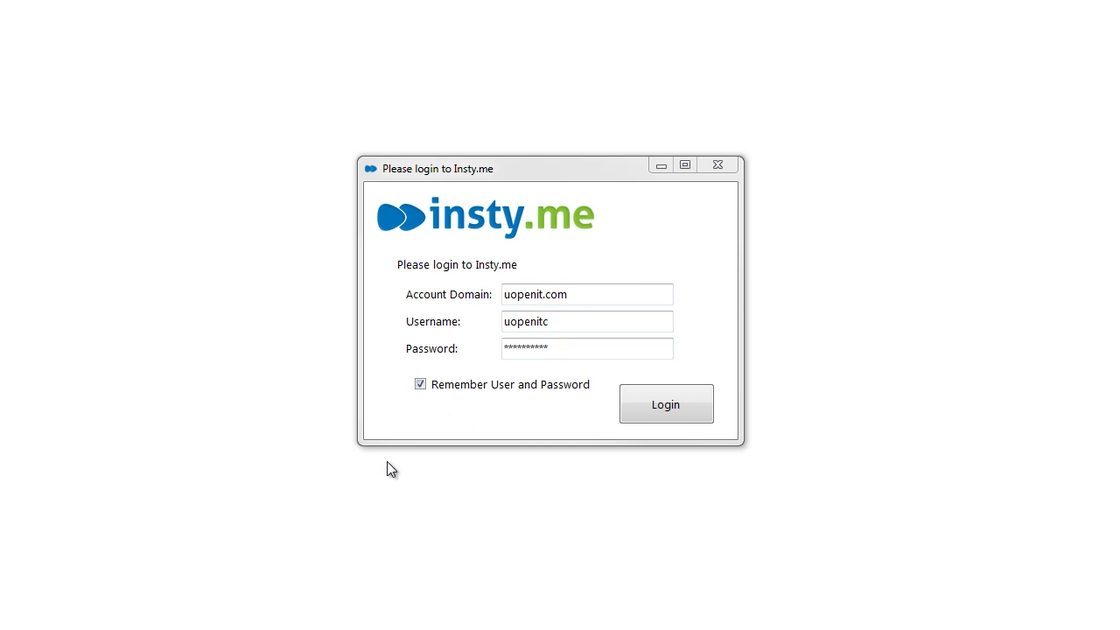
# - Log in to Insty.me with the remembered domain and account credentials to reach the Control Panel
pyautogui.click(669, 409)
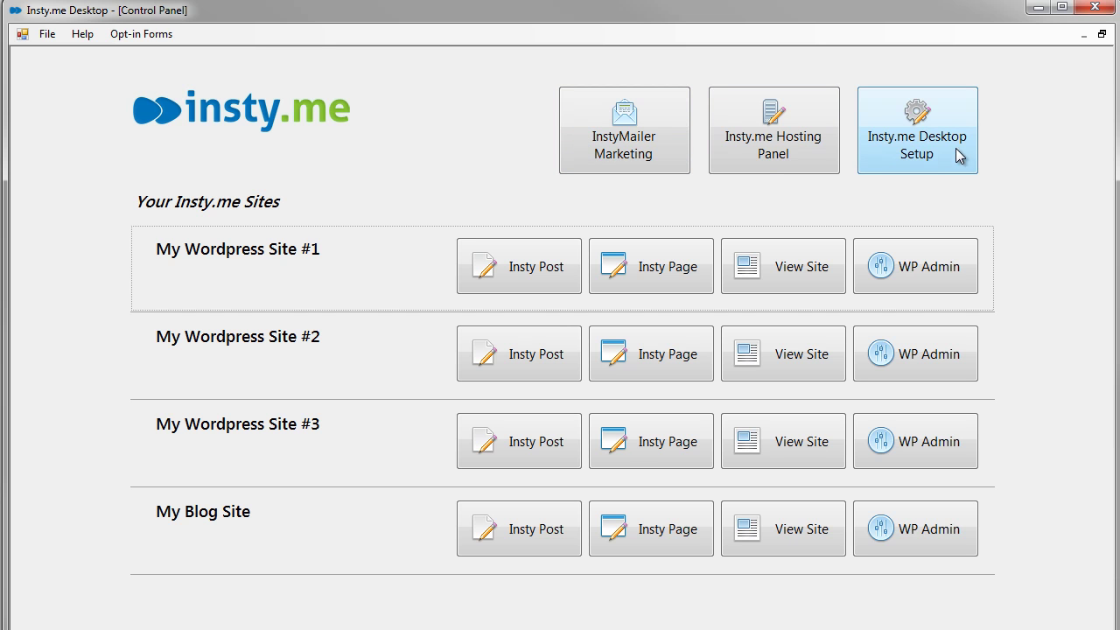
pyautogui.click(623, 150)
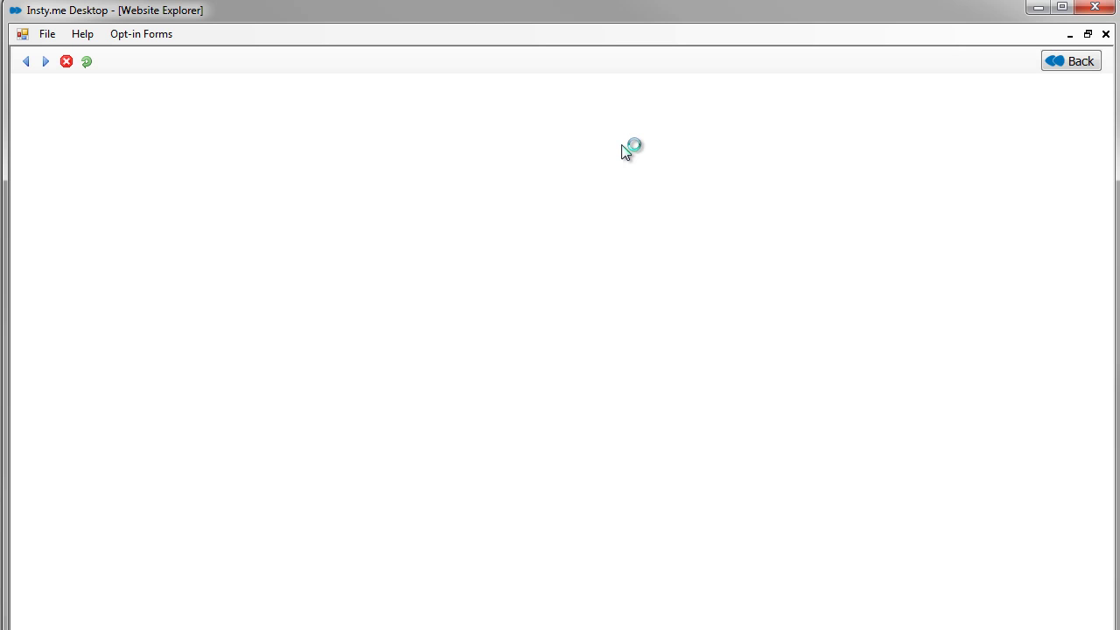
pyautogui.click(531, 292)
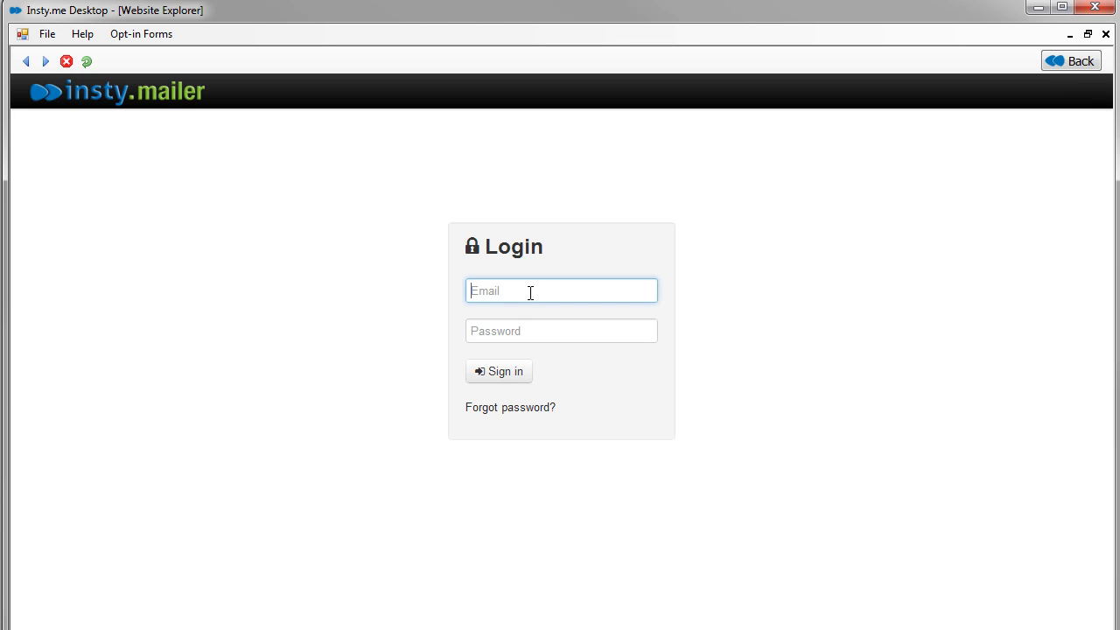
pyautogui.write('nick')
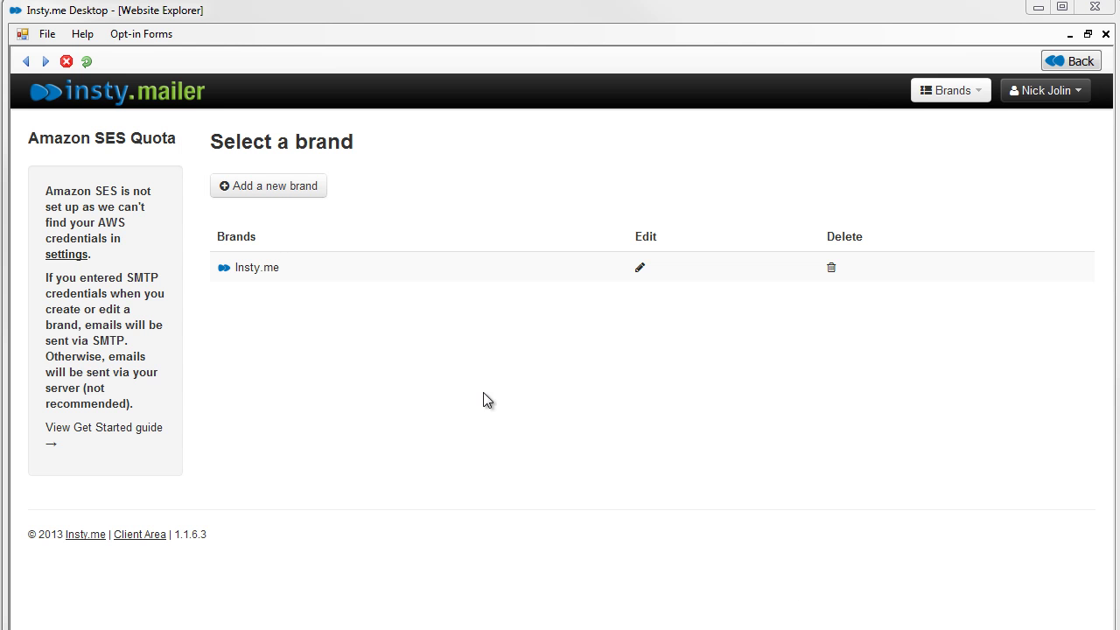
pyautogui.click(261, 268)
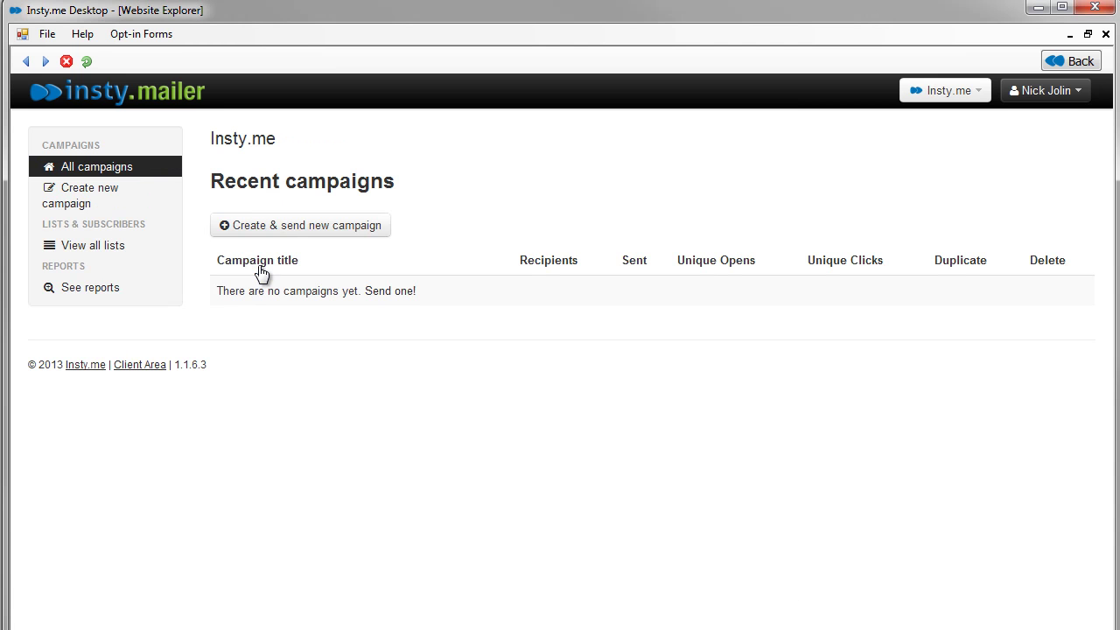
pyautogui.click(75, 250)
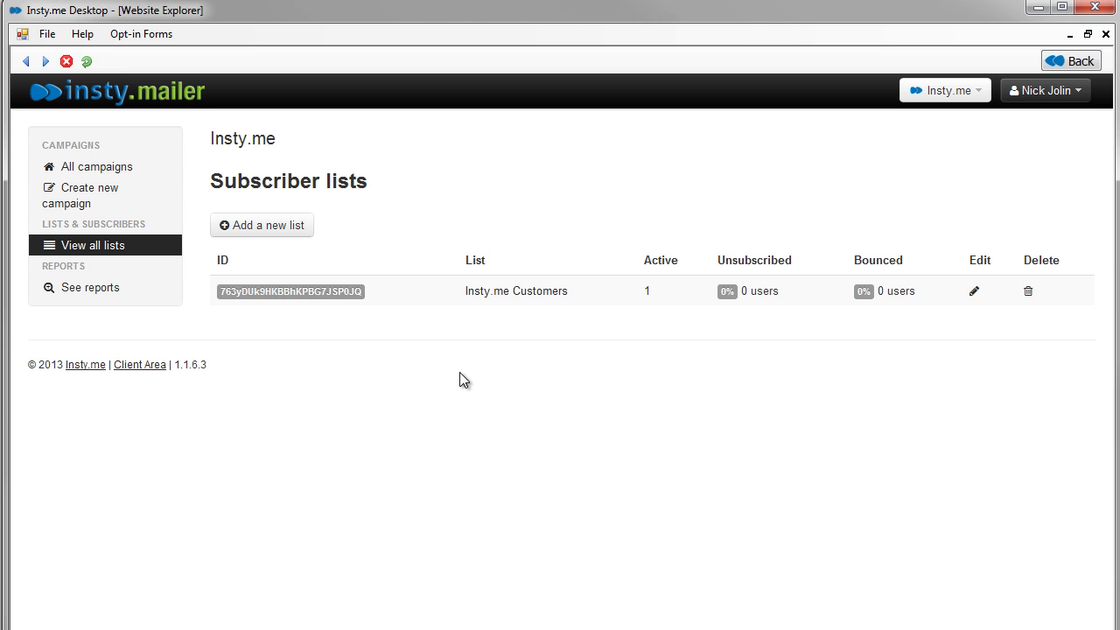
pyautogui.click(1061, 61)
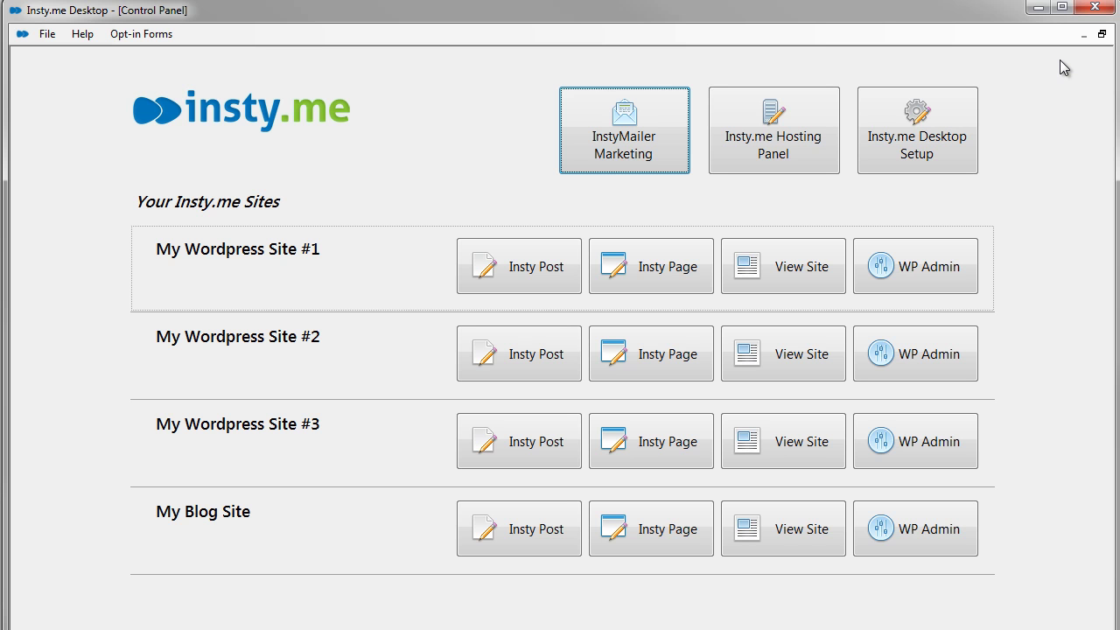
pyautogui.click(813, 151)
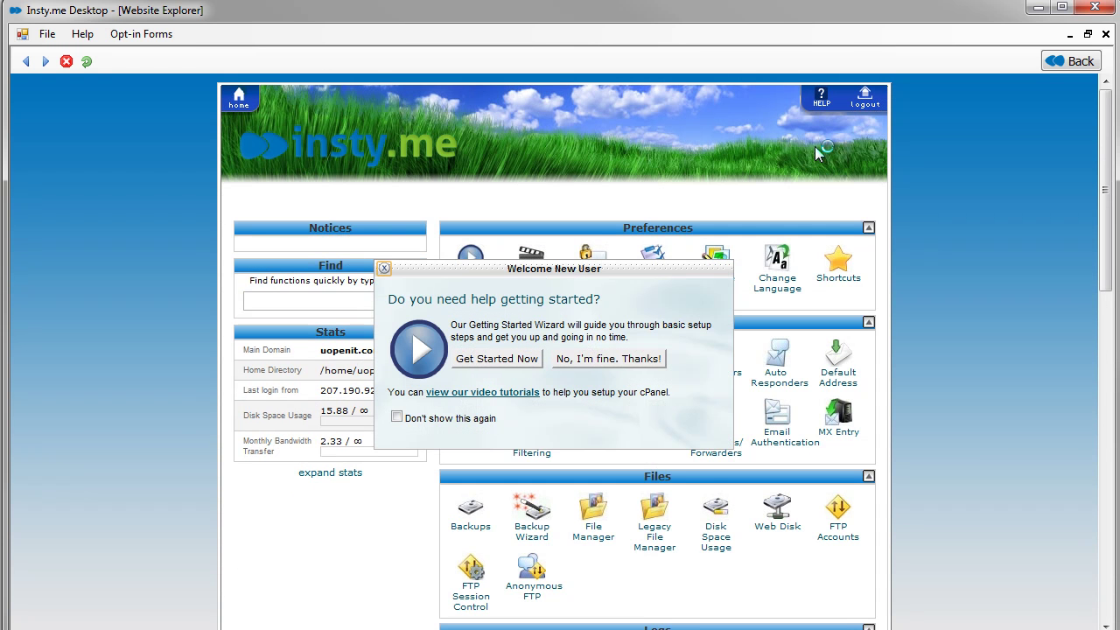
pyautogui.click(384, 268)
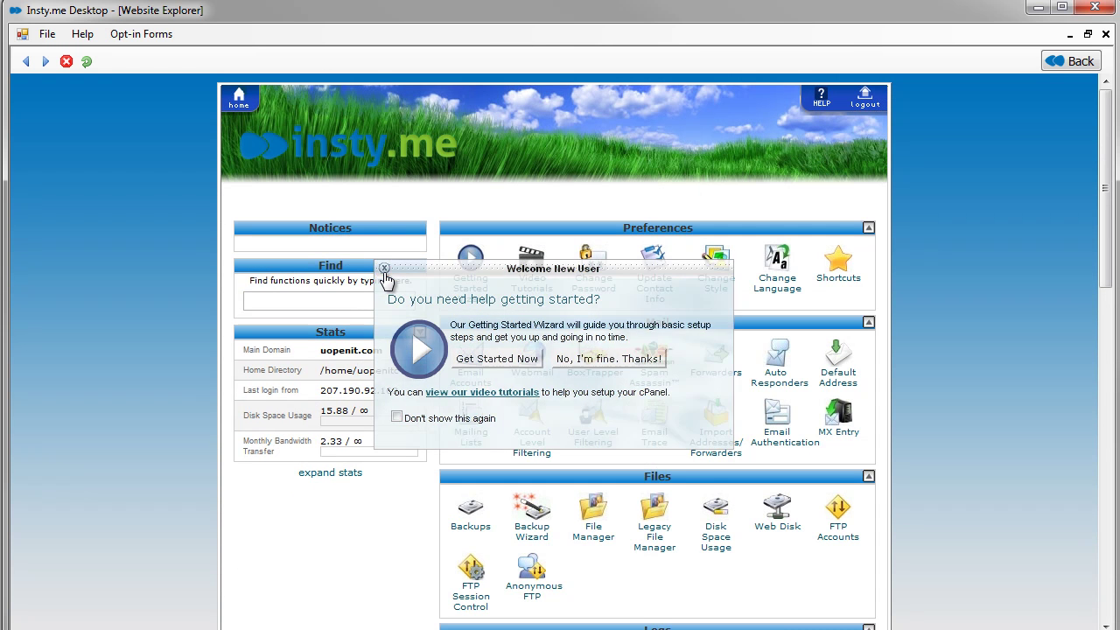
pyautogui.scroll(-15, 965, 221)
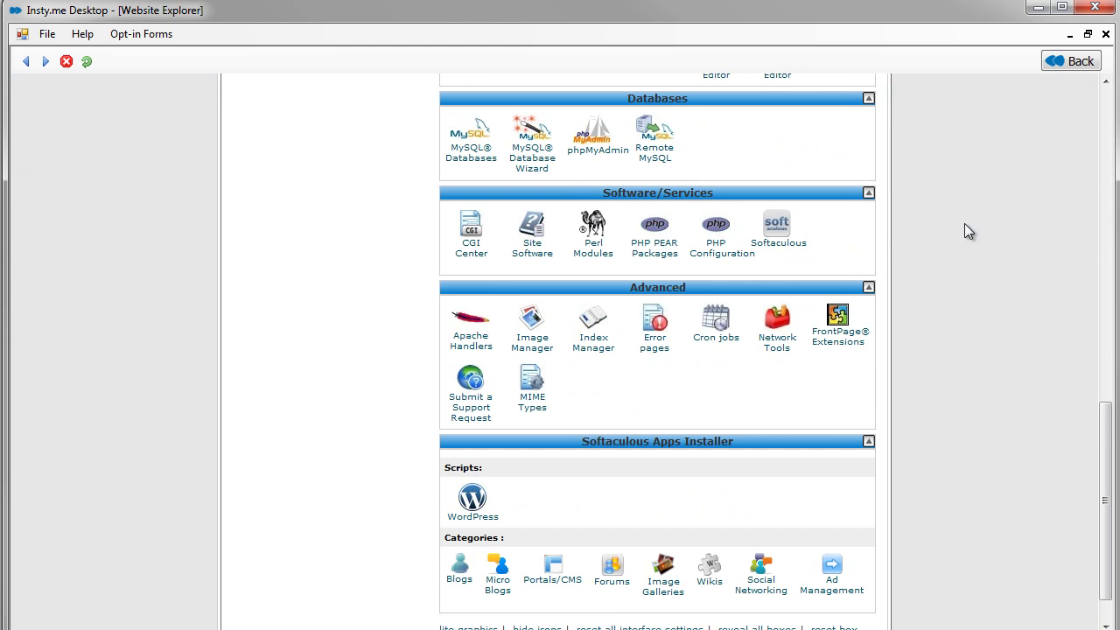
pyautogui.scroll(15, 911, 258)
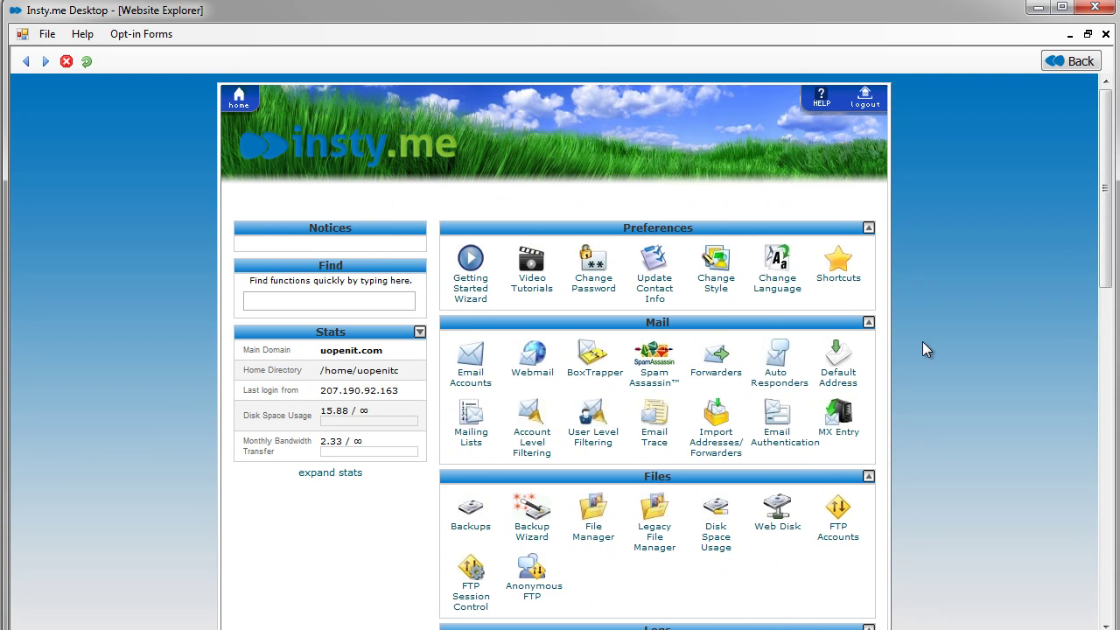
pyautogui.click(1069, 61)
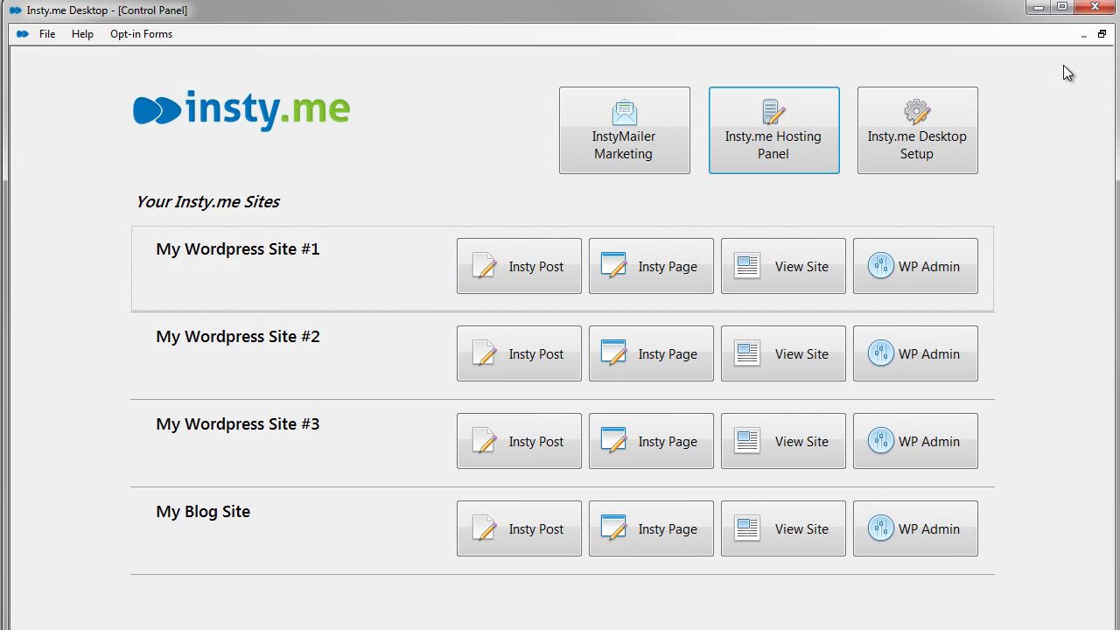
pyautogui.click(917, 146)
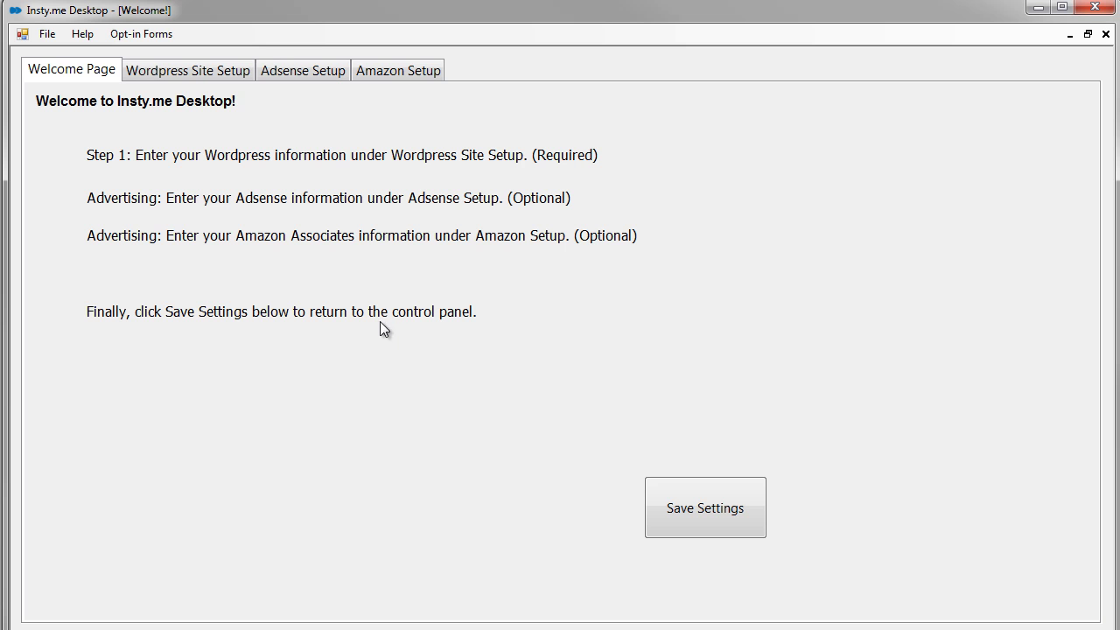
pyautogui.click(290, 68)
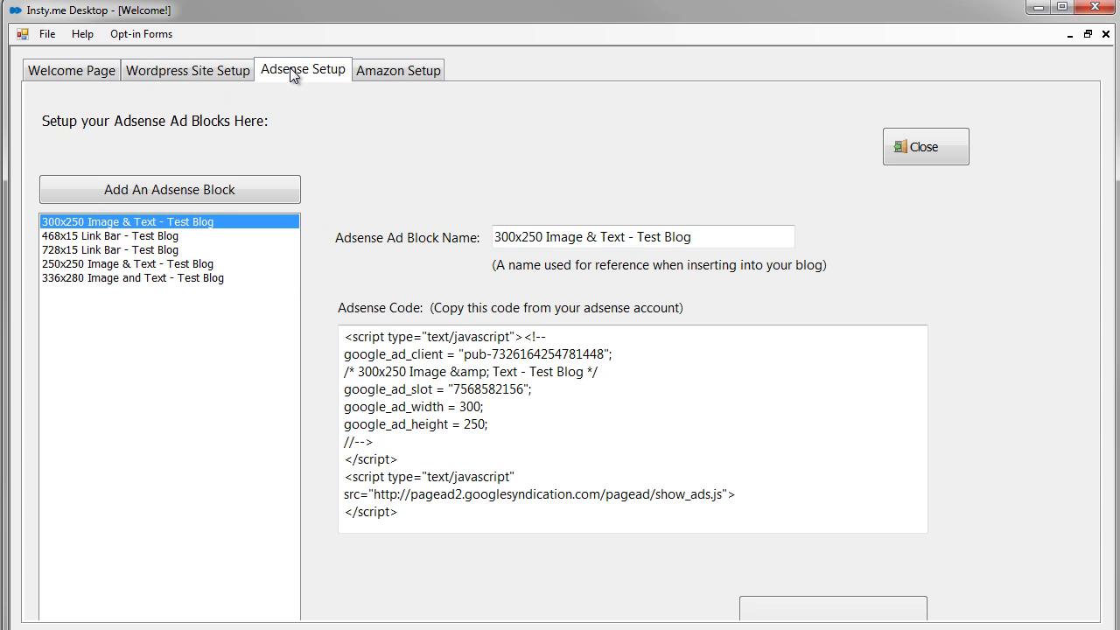
pyautogui.click(400, 70)
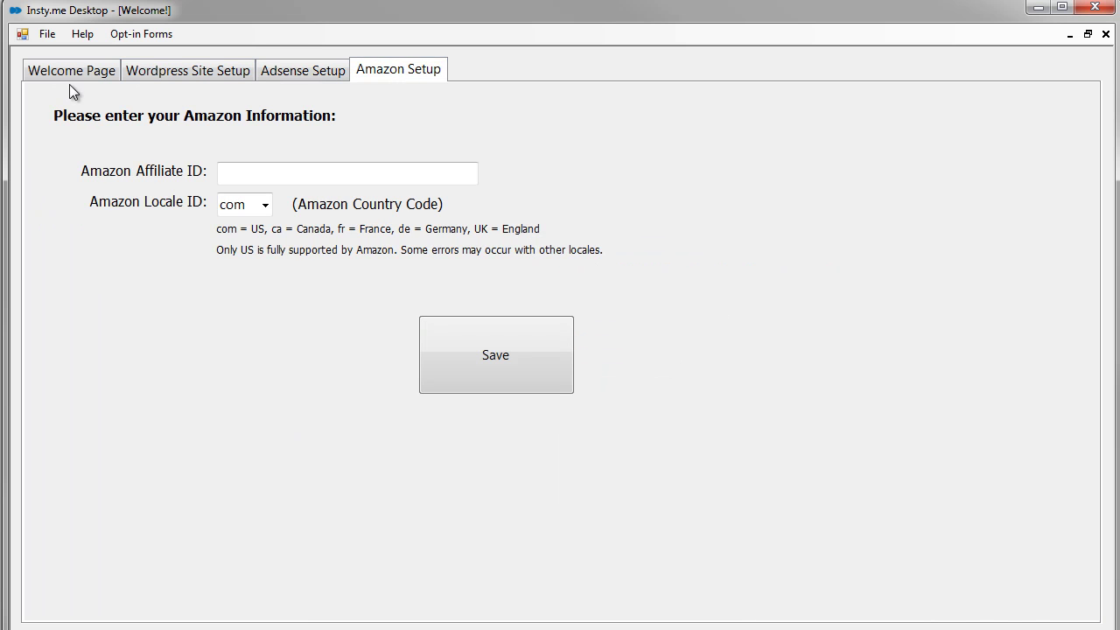
pyautogui.click(98, 72)
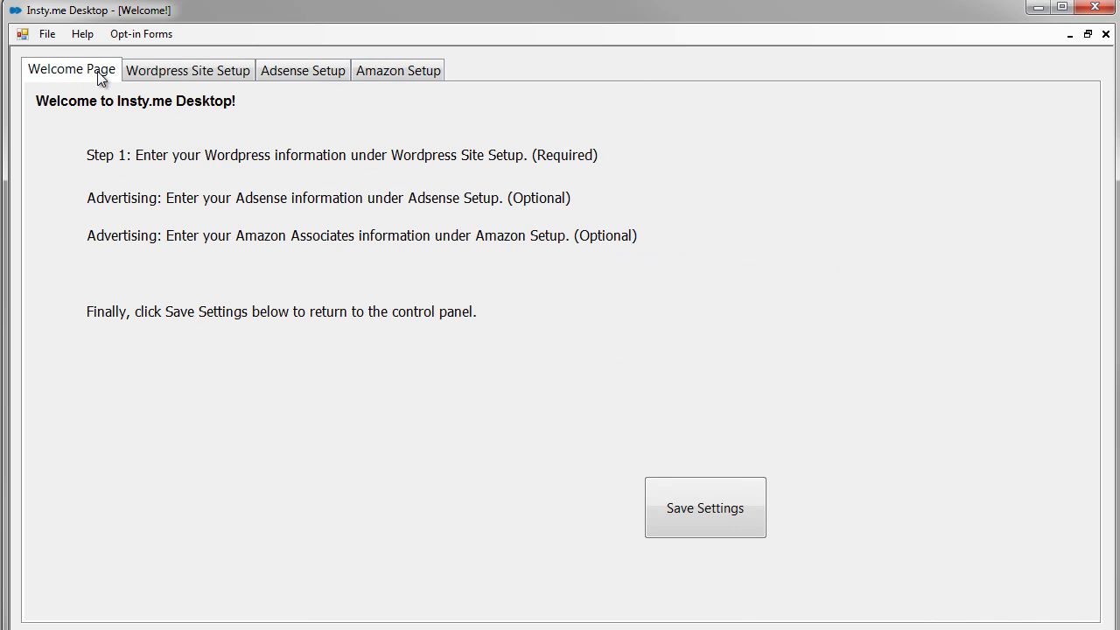
pyautogui.click(1105, 35)
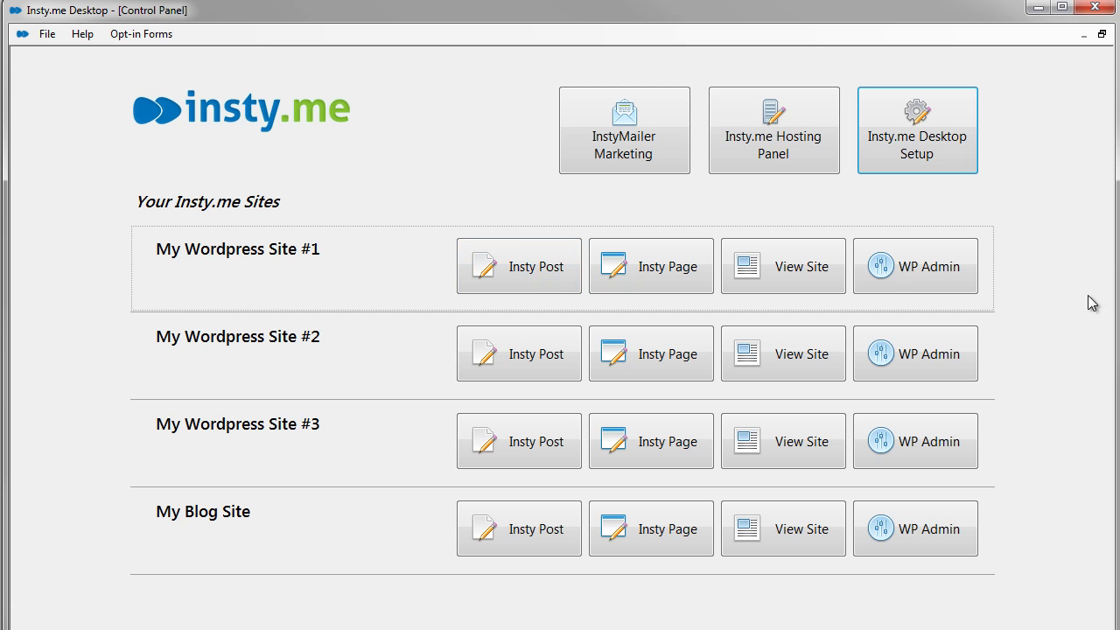
# - Start a new Insty Post for My Wordpress Site #1 and place the cursor in the post body
pyautogui.click(532, 278)
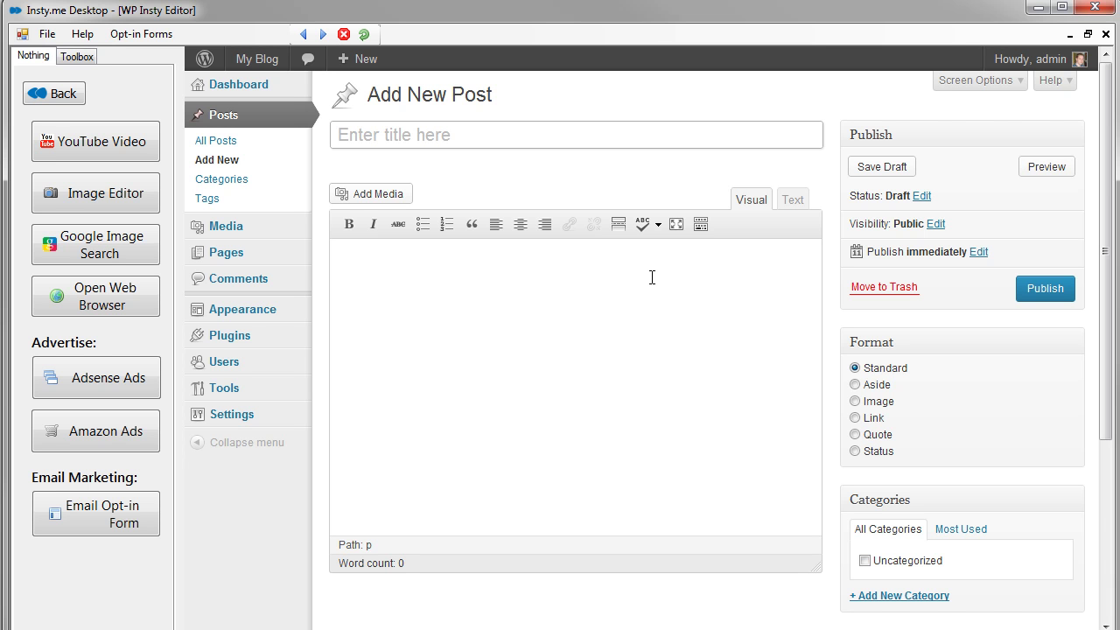
pyautogui.click(514, 362)
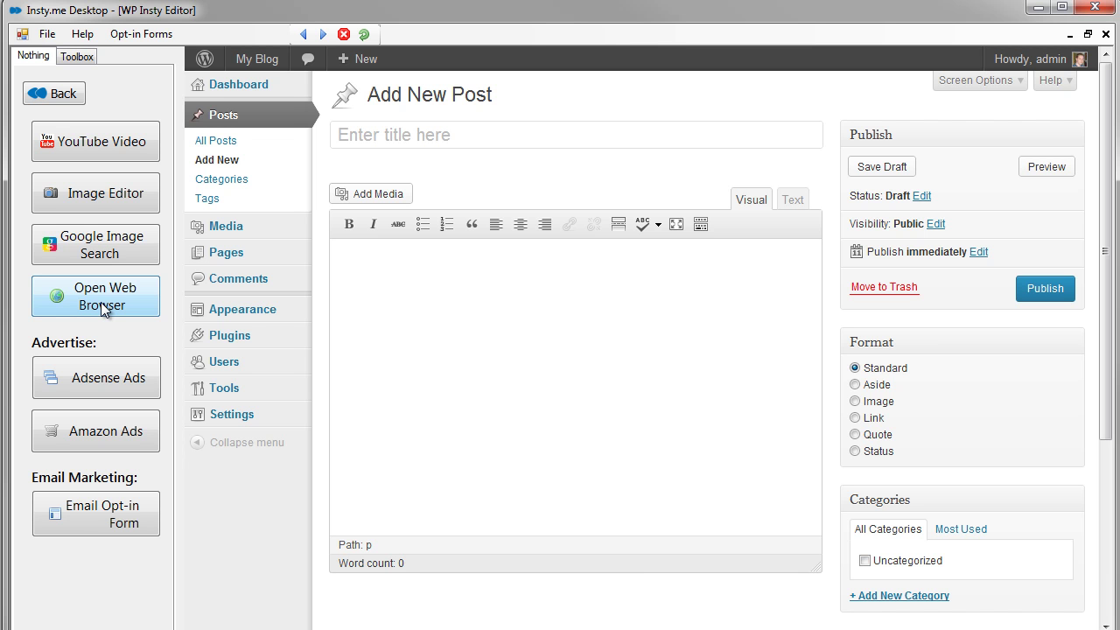
# - Open the built-in web browser and set its page zoom to 90%
pyautogui.click(85, 304)
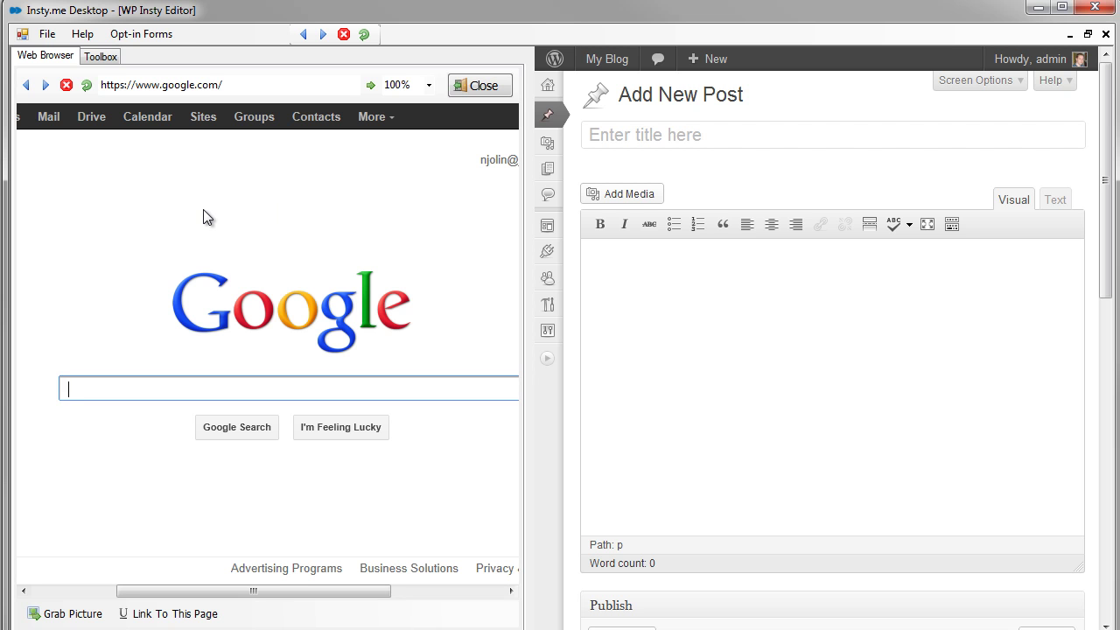
pyautogui.click(401, 85)
pyautogui.click(428, 85)
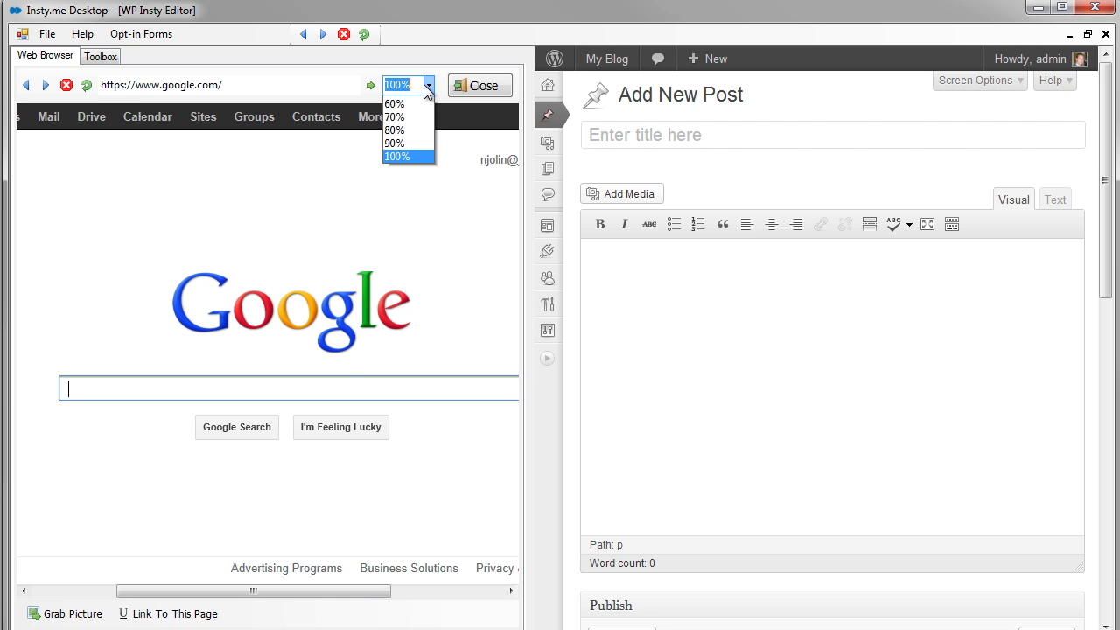
pyautogui.click(411, 143)
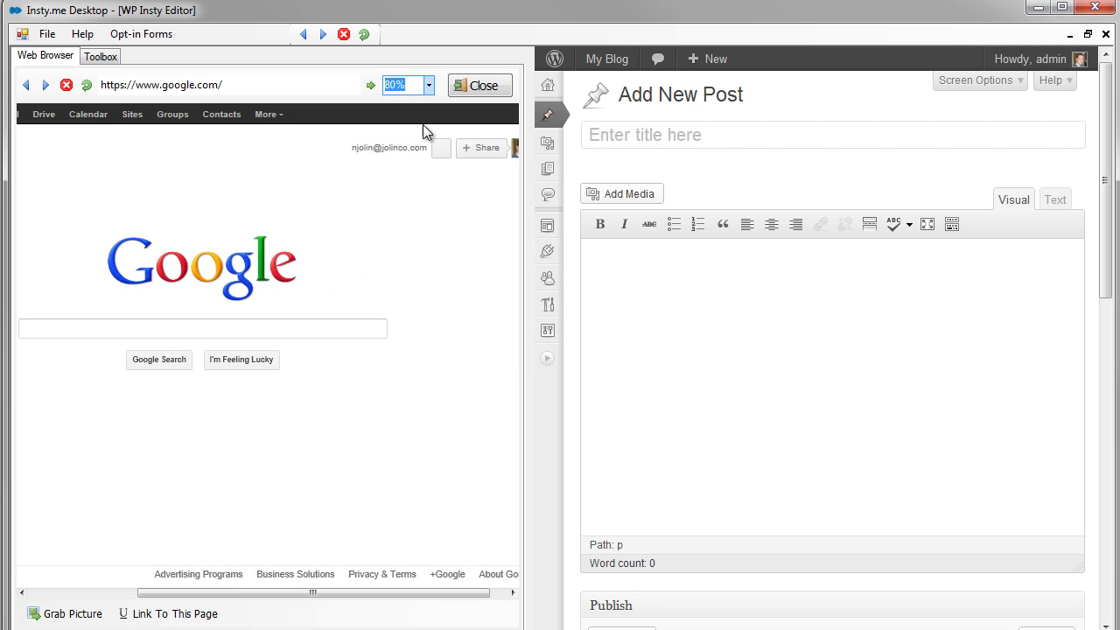
pyautogui.click(429, 85)
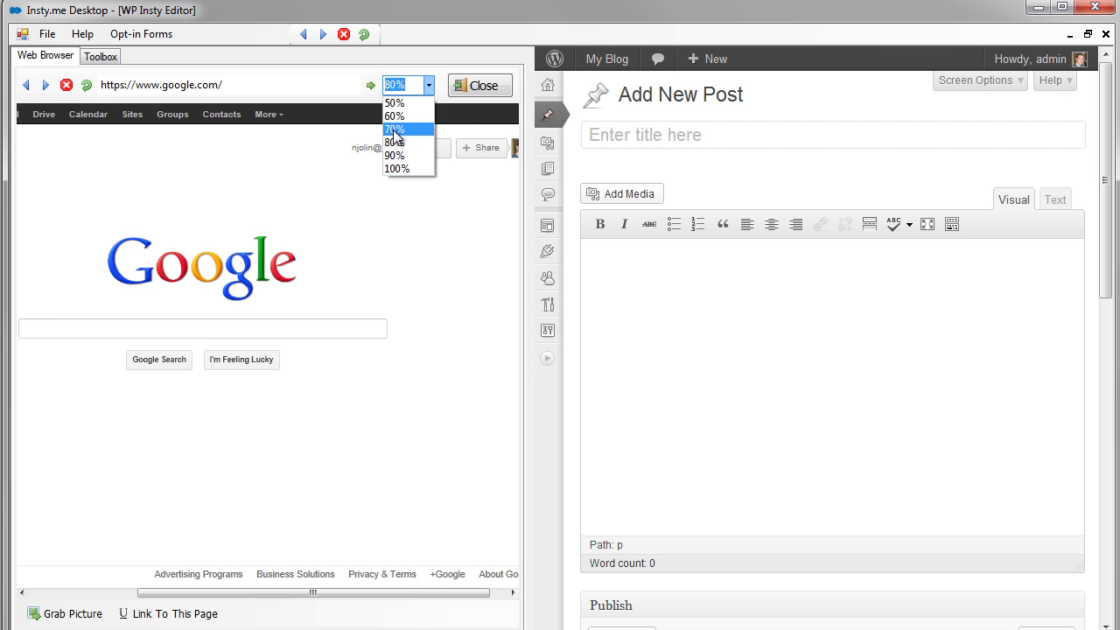
pyautogui.click(395, 131)
pyautogui.click(429, 85)
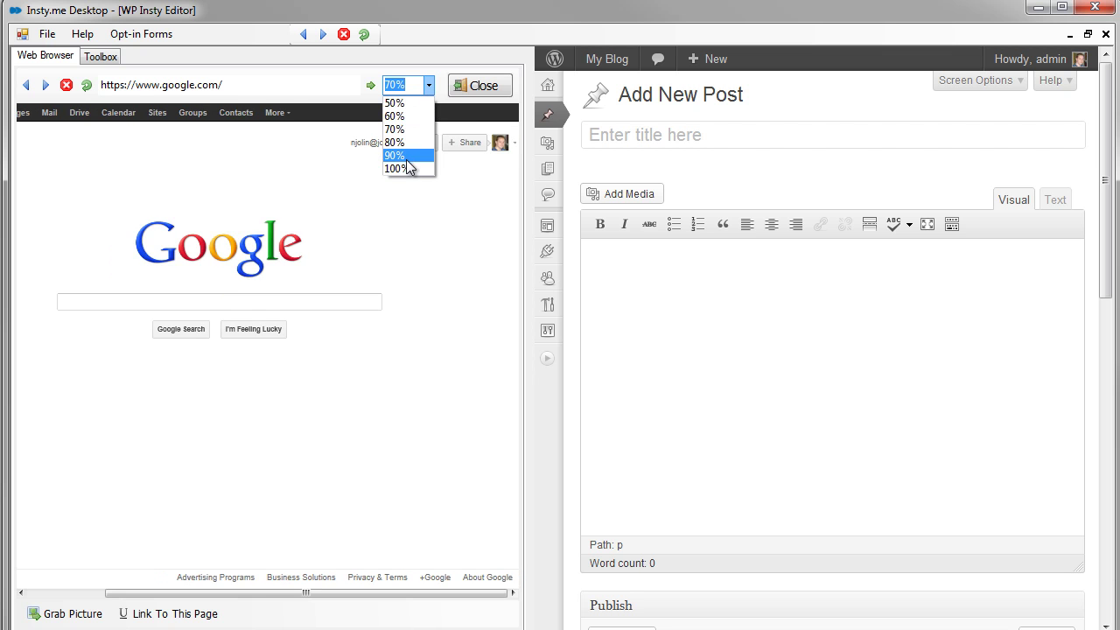
pyautogui.click(395, 156)
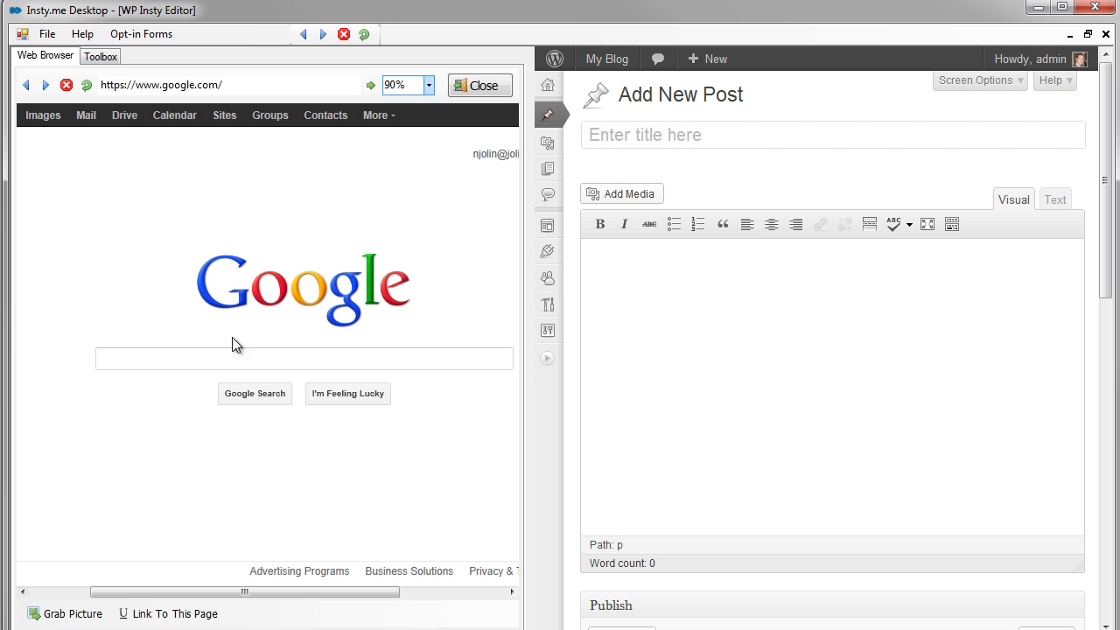
# - Search Google for 'images', then close the browser
pyautogui.click(333, 359)
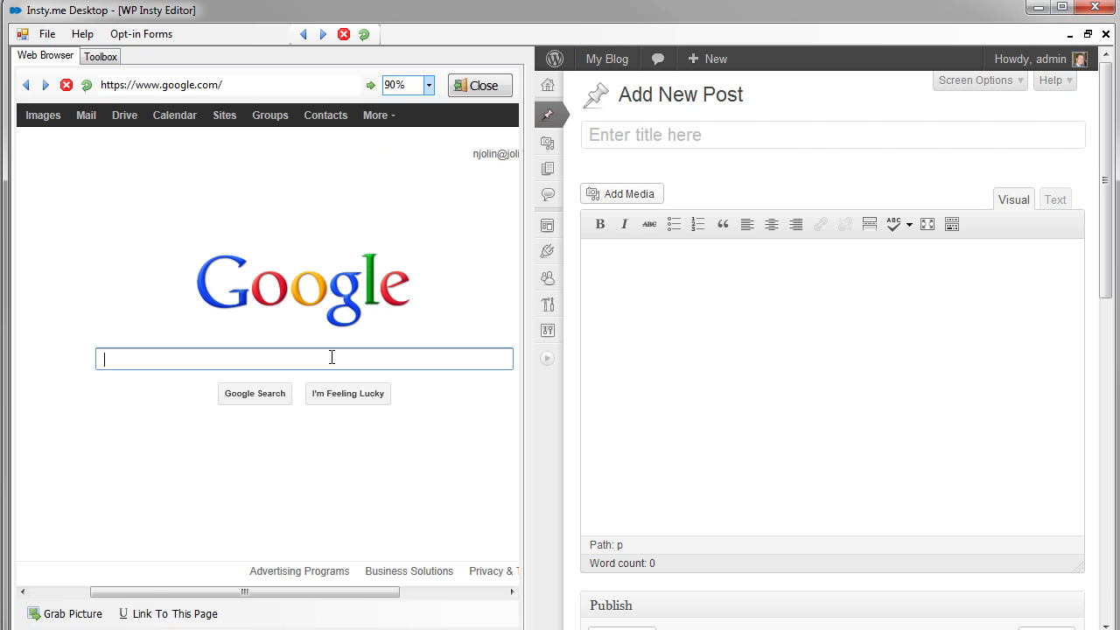
pyautogui.write('images')
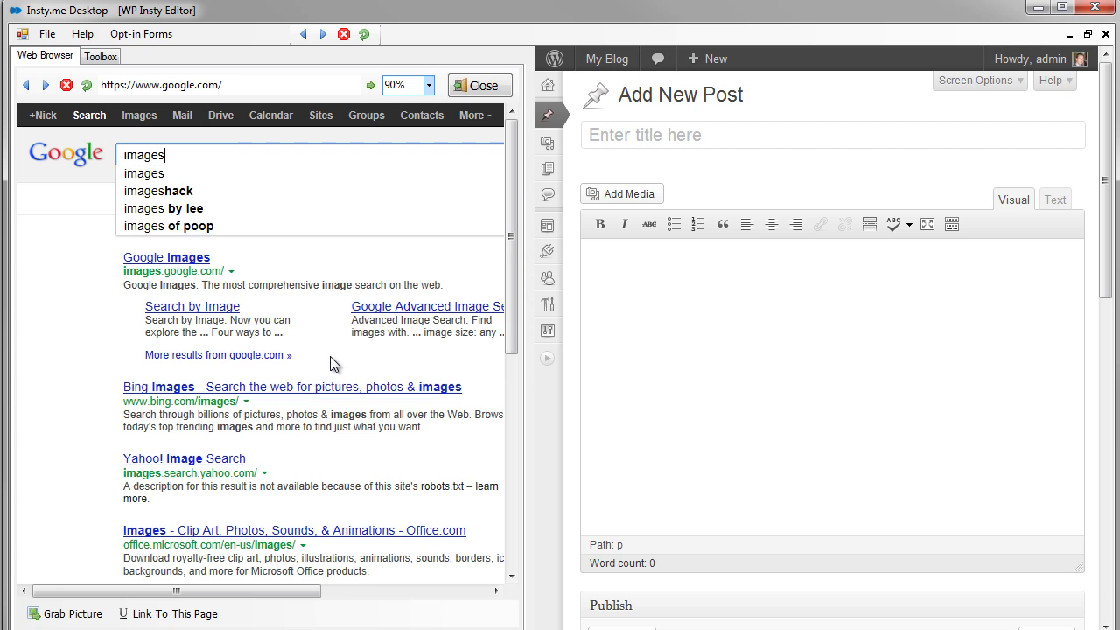
pyautogui.press('Return')
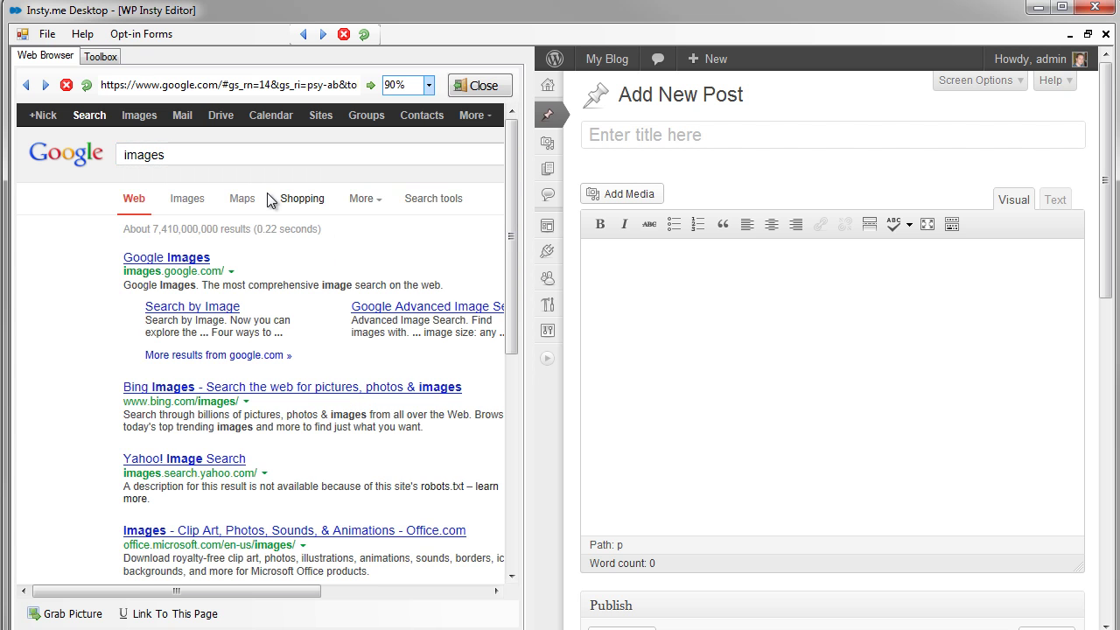
pyautogui.moveTo(512, 227); pyautogui.dragTo(495, 155)
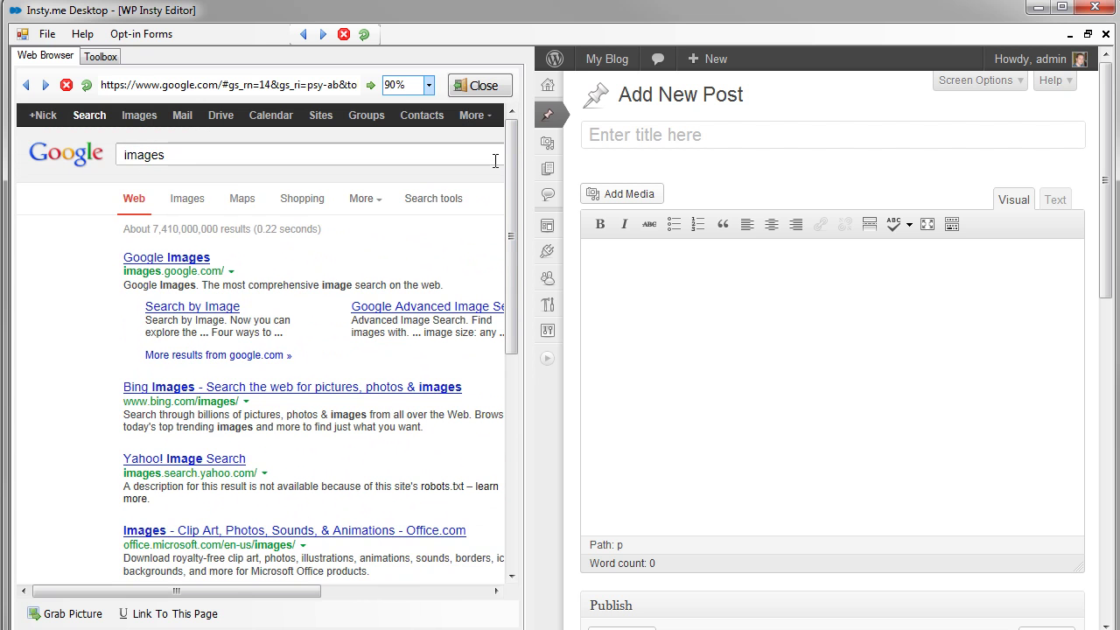
pyautogui.click(475, 85)
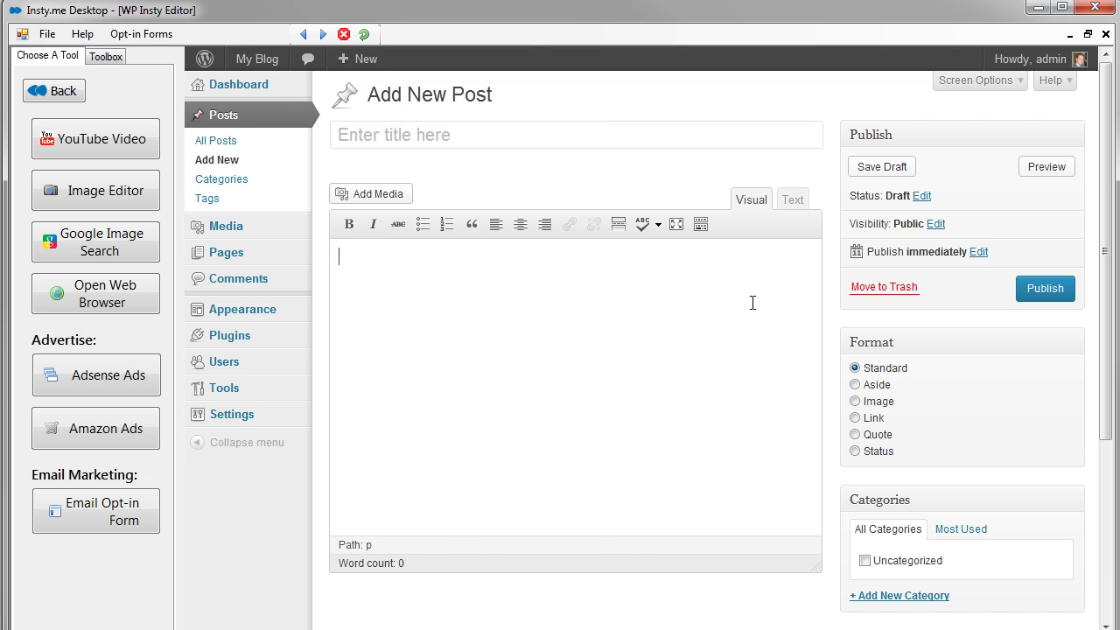
# - Reopen the web browser, scroll the page, and close it again
pyautogui.click(122, 296)
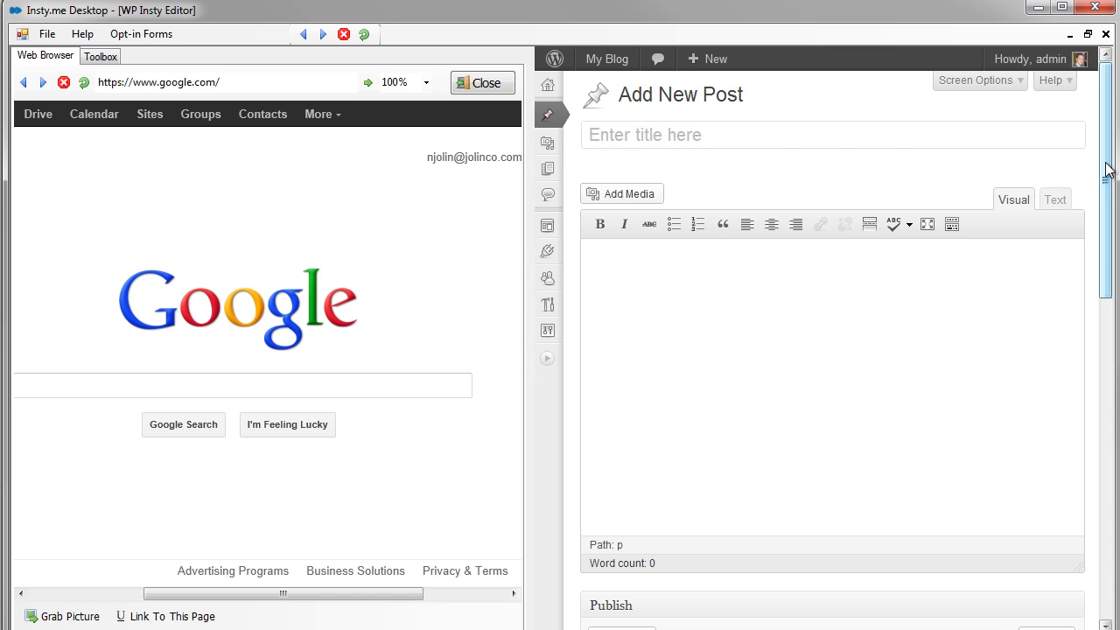
pyautogui.moveTo(1106, 183); pyautogui.dragTo(1101, 346)
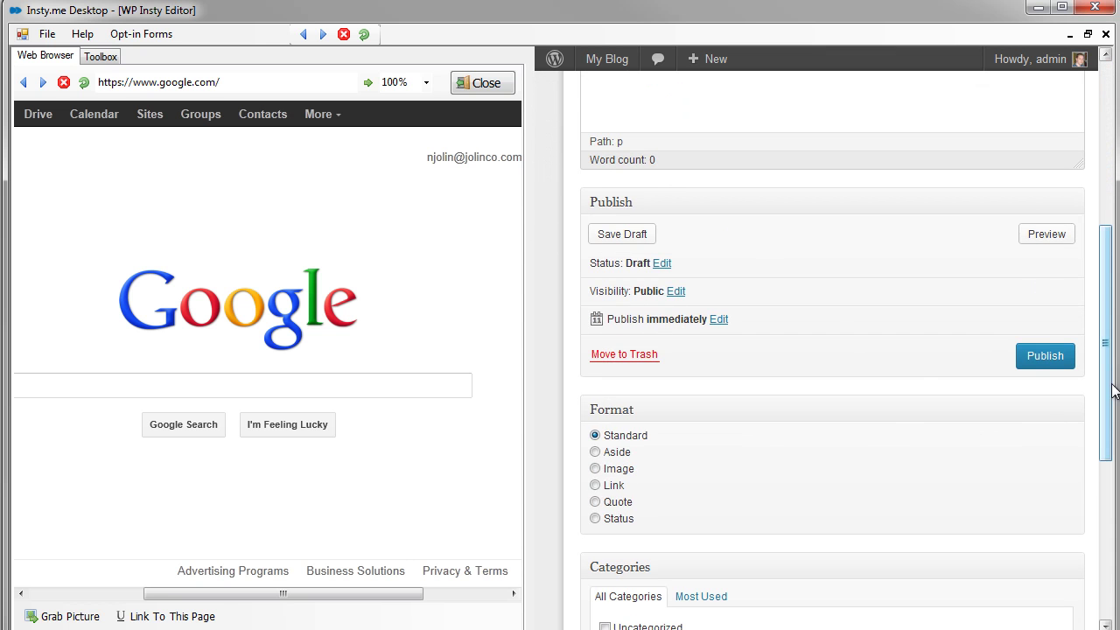
pyautogui.scroll(-1, 1109, 389)
pyautogui.scroll(5, 1110, 390)
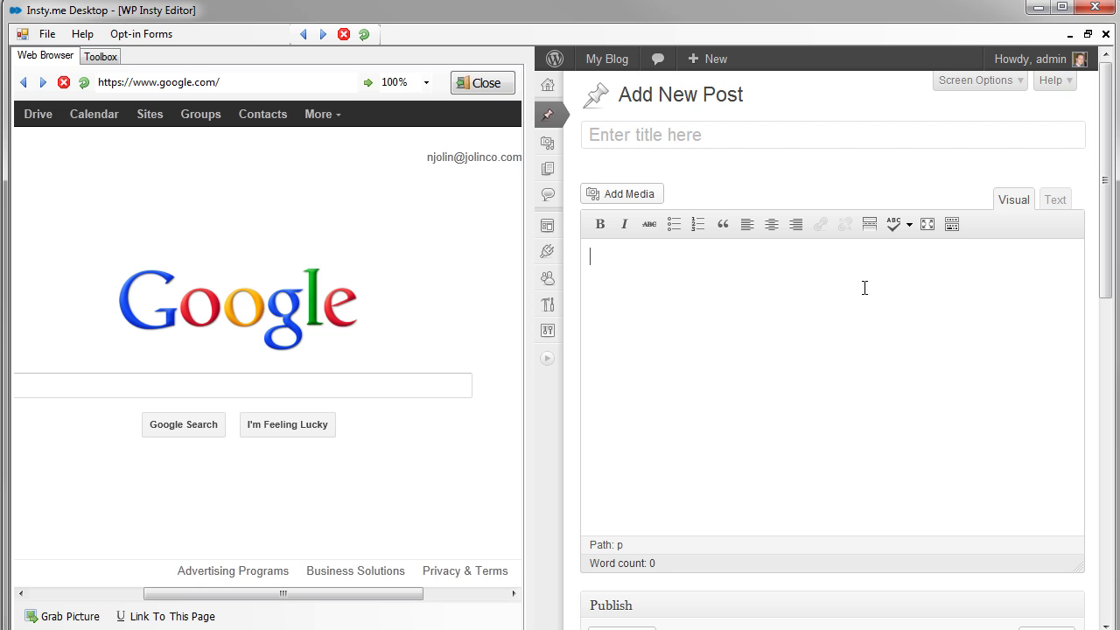
pyautogui.click(471, 81)
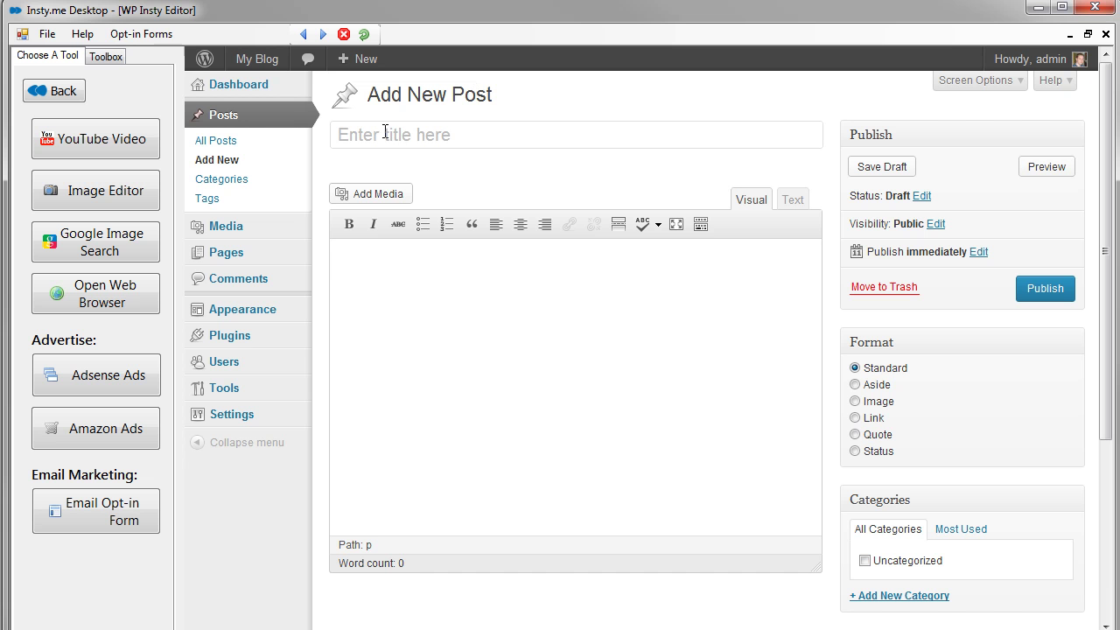
# - Pick the 'Life In Your 20s Vs 30s' YouTube video and link it to the post
pyautogui.click(105, 145)
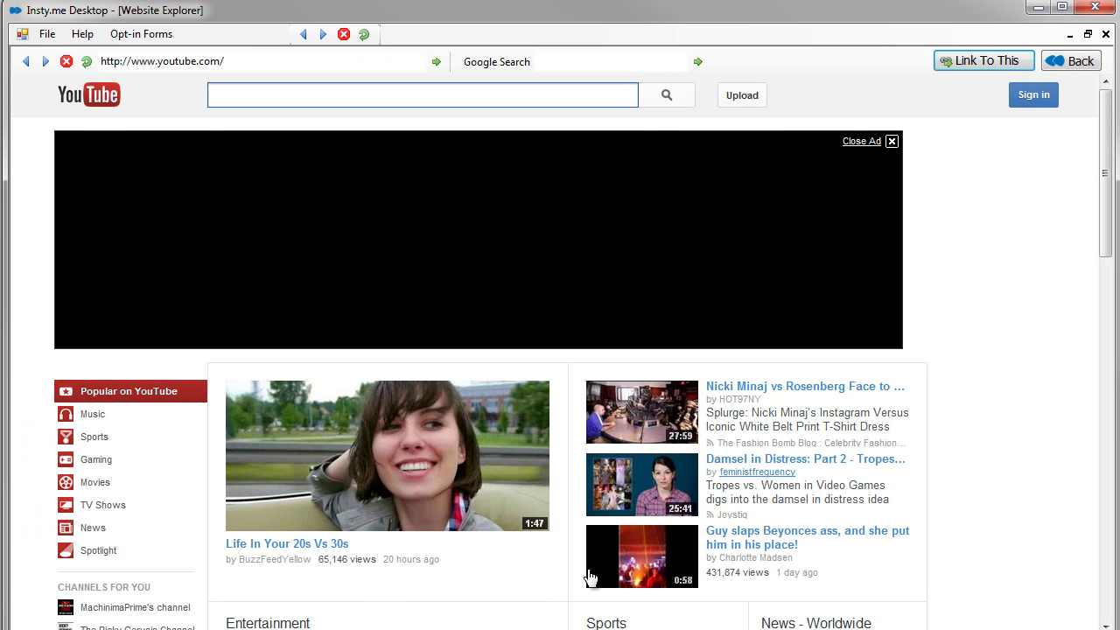
pyautogui.click(415, 465)
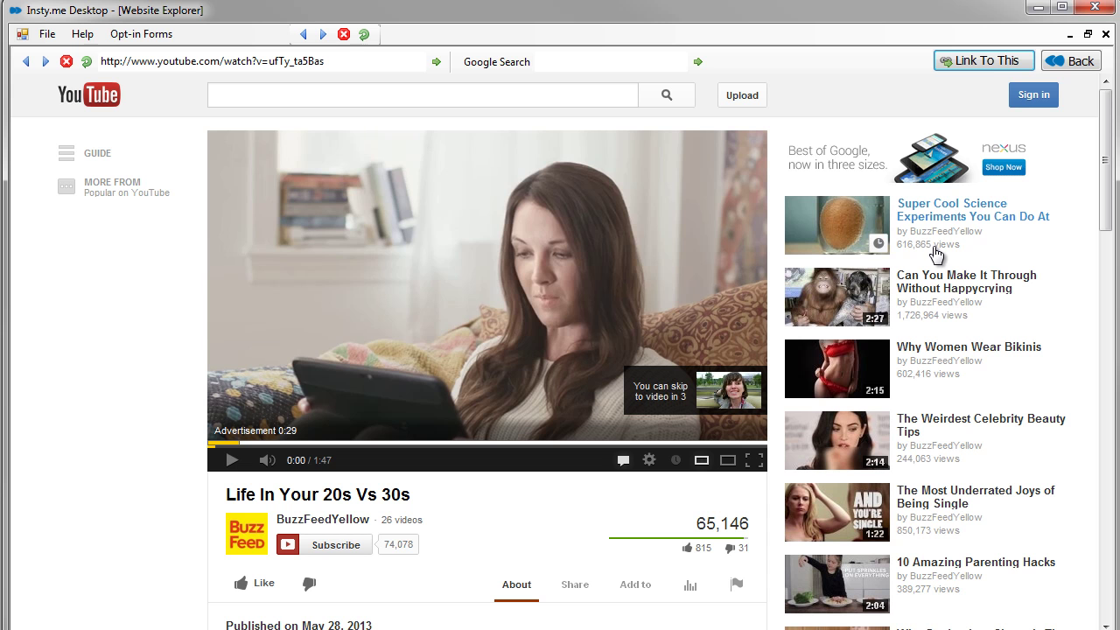
pyautogui.click(986, 62)
# - Choose the Med Small 480 x 295 video size after previewing the Small and Large sizes
pyautogui.moveTo(983, 56)
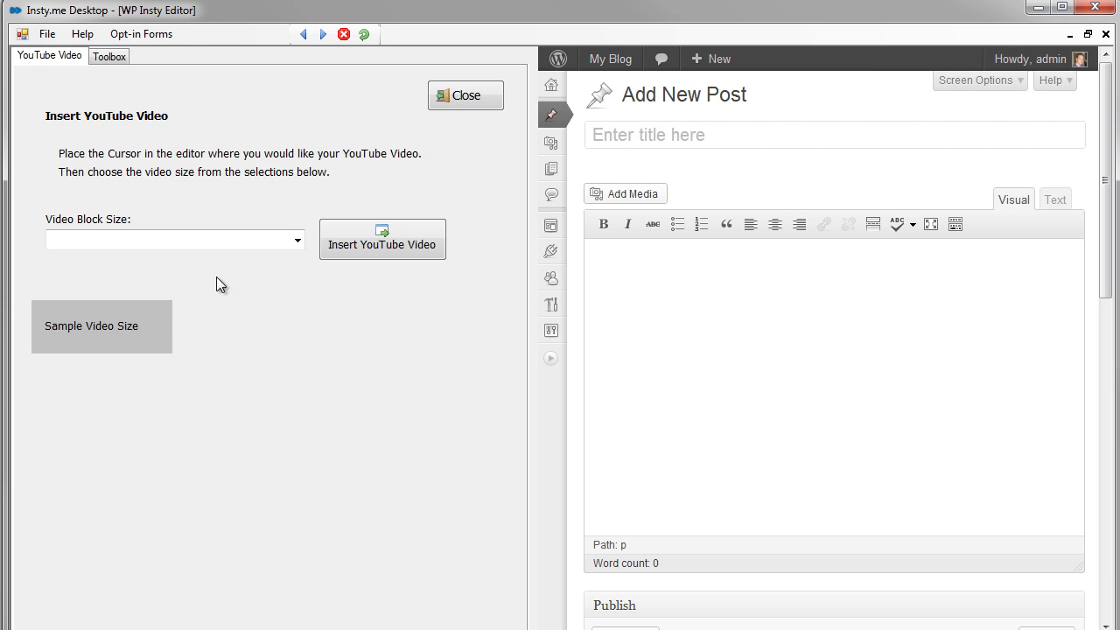
pyautogui.click(292, 241)
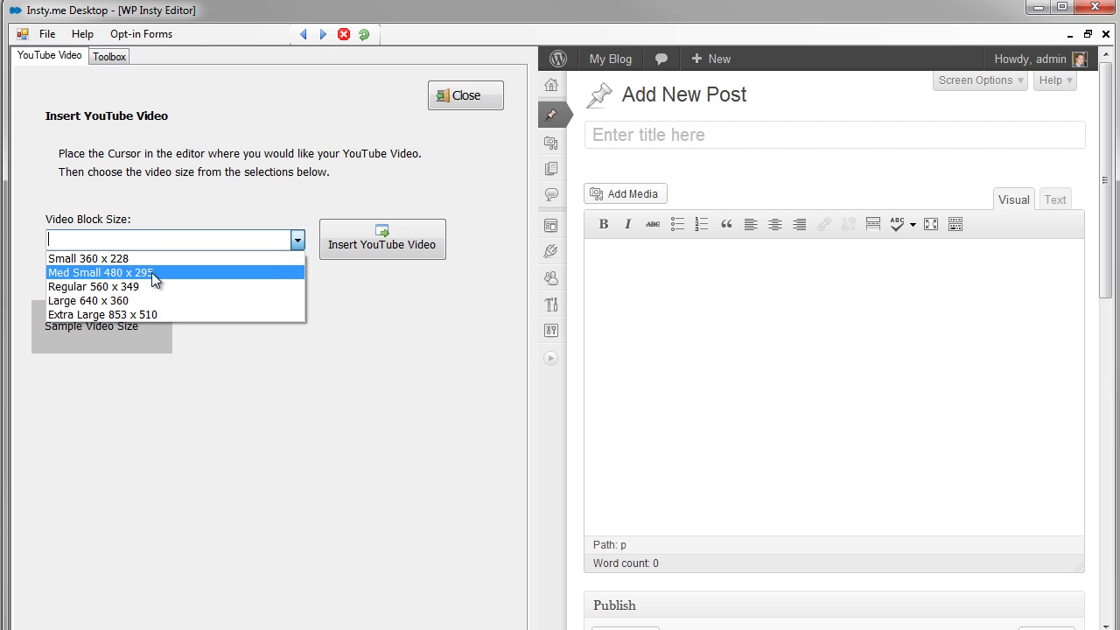
pyautogui.click(154, 274)
pyautogui.click(298, 242)
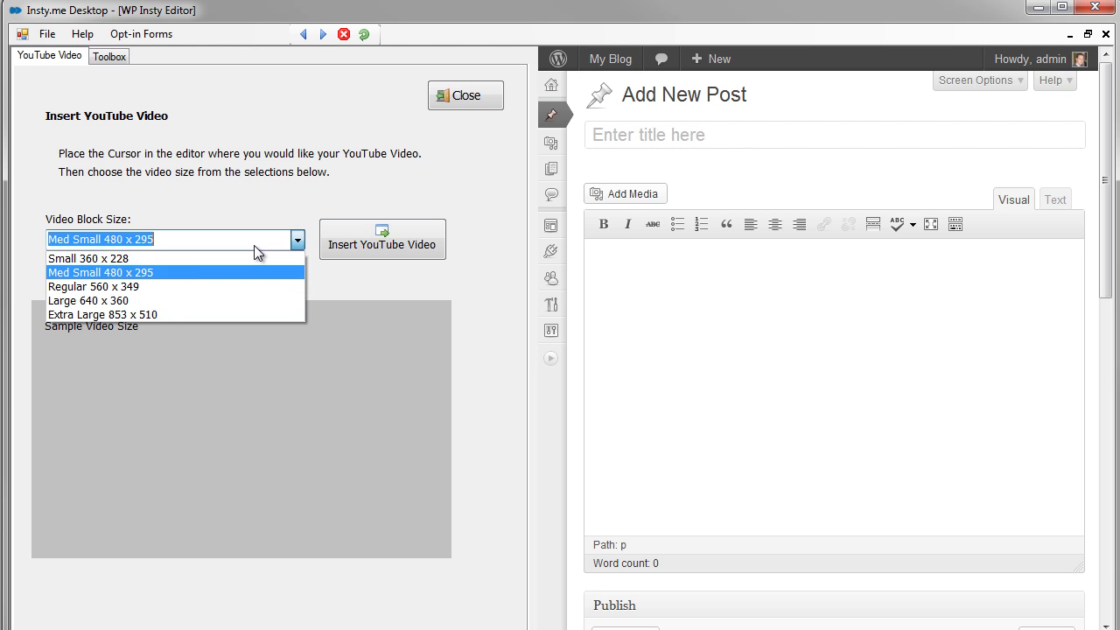
pyautogui.click(193, 257)
pyautogui.click(298, 244)
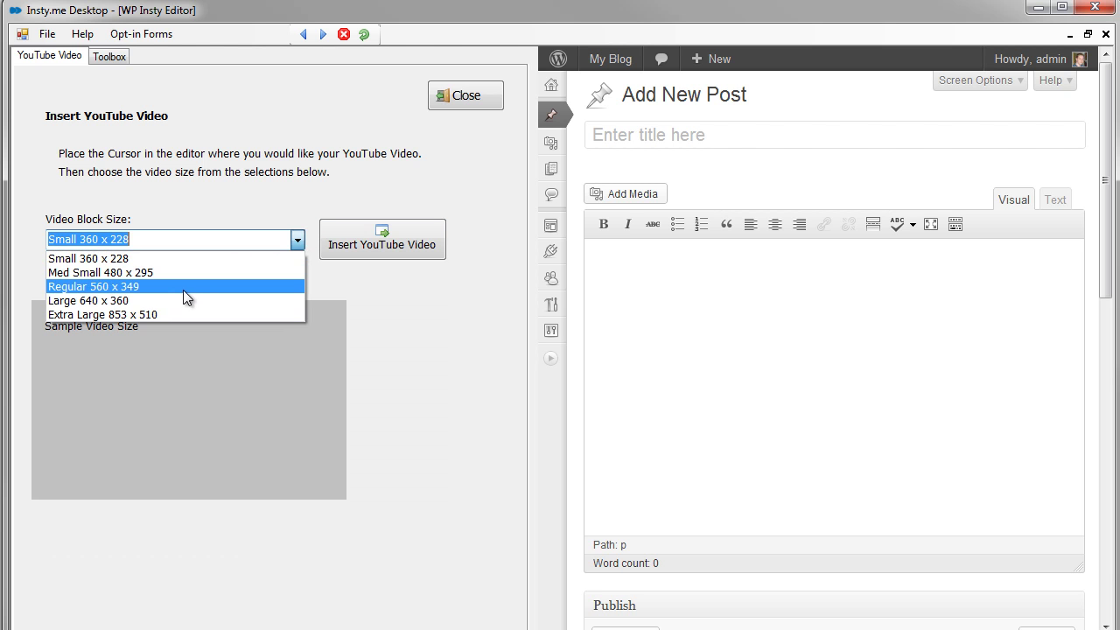
pyautogui.click(177, 298)
pyautogui.click(298, 244)
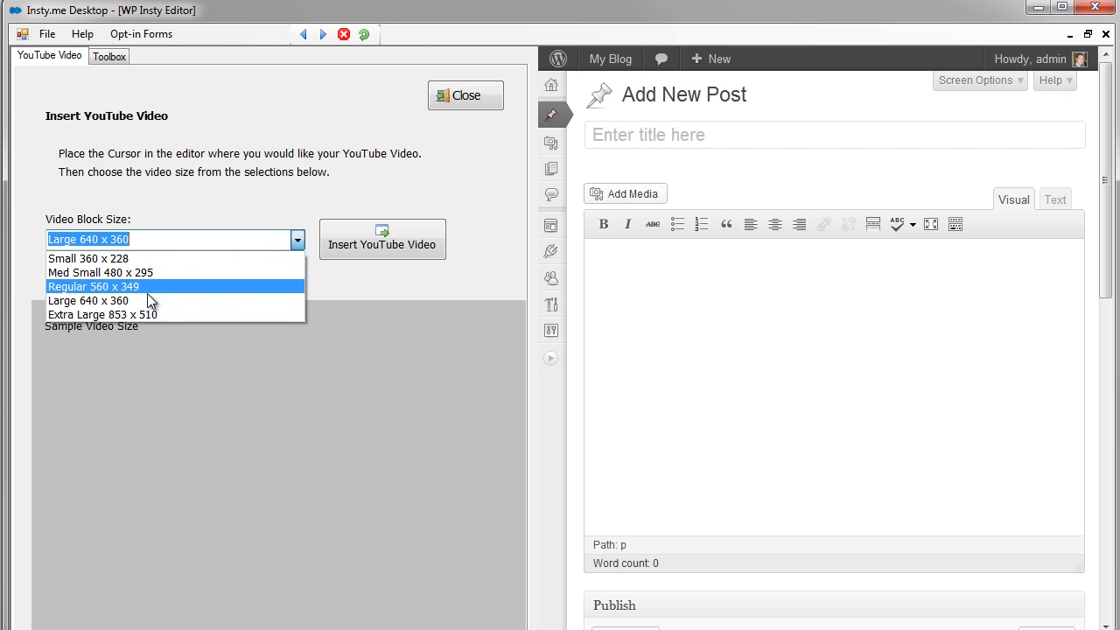
pyautogui.click(156, 274)
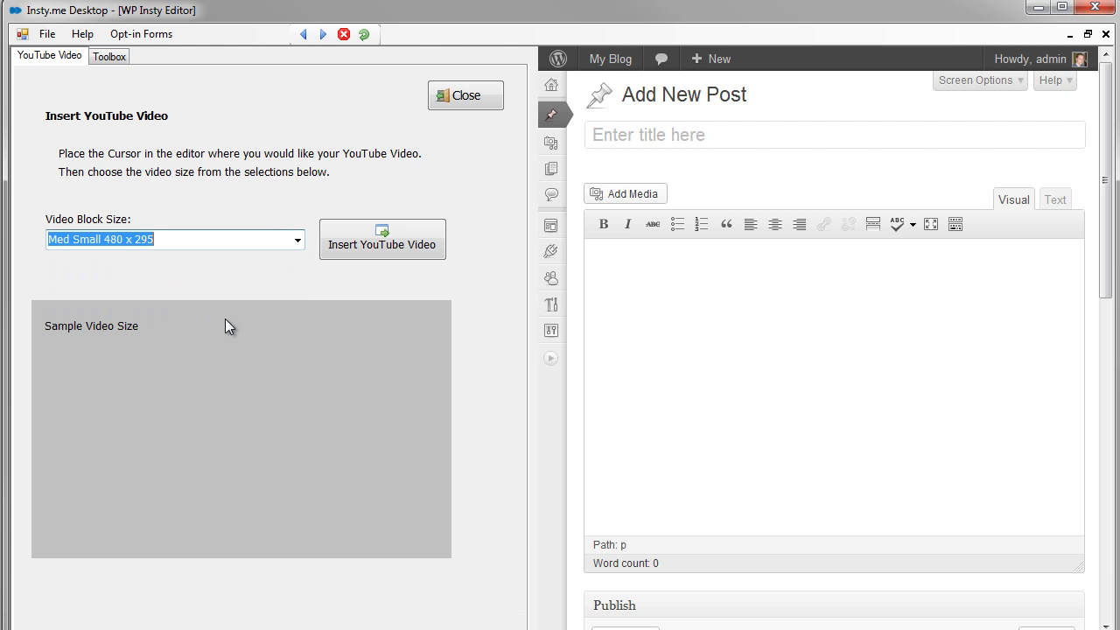
# - Insert the video into the post body with a new line below it
pyautogui.click(743, 294)
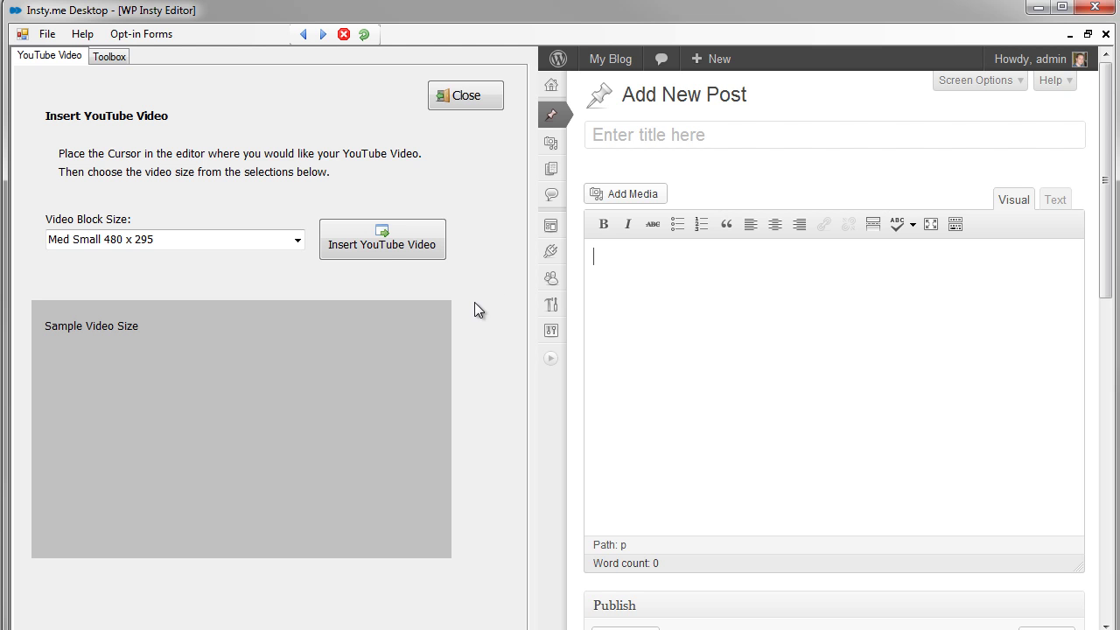
pyautogui.click(382, 242)
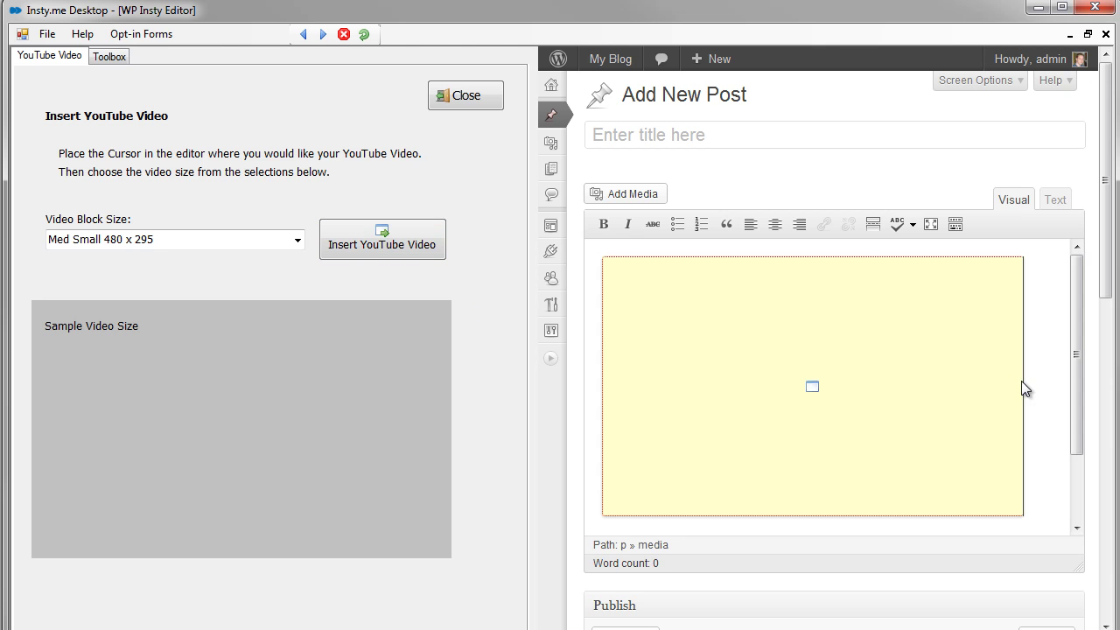
pyautogui.press('Down')
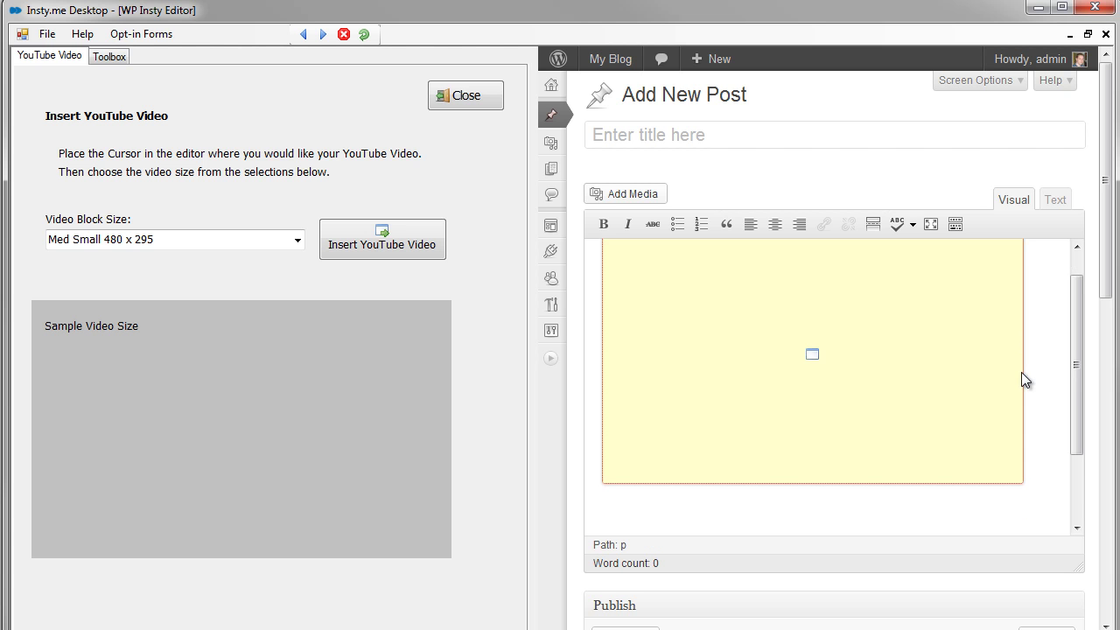
pyautogui.moveTo(1075, 411); pyautogui.dragTo(1082, 347)
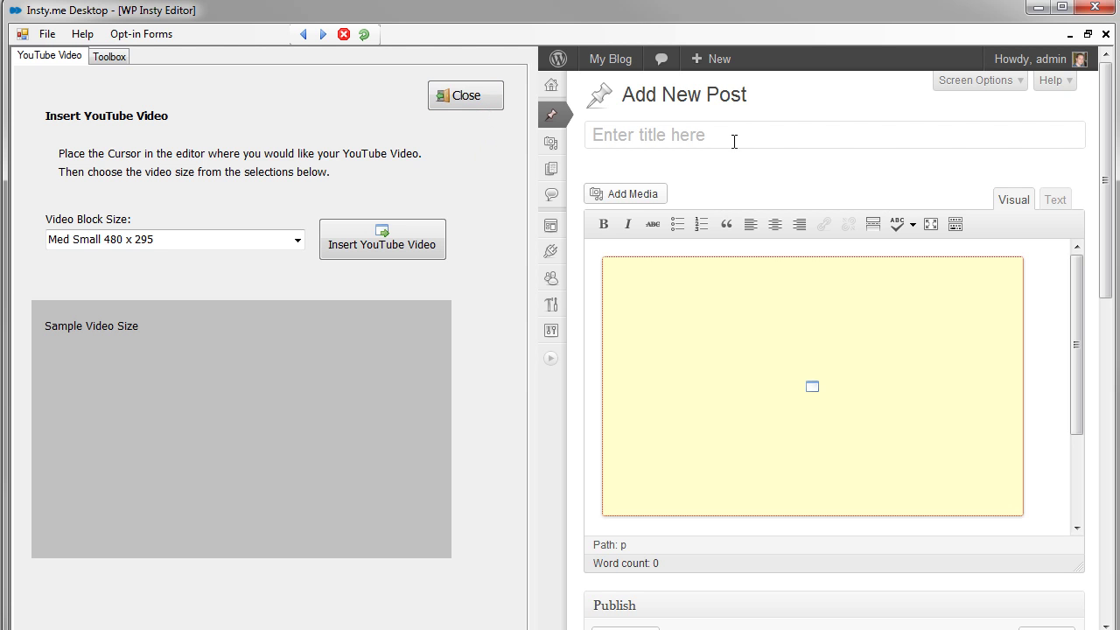
pyautogui.click(464, 96)
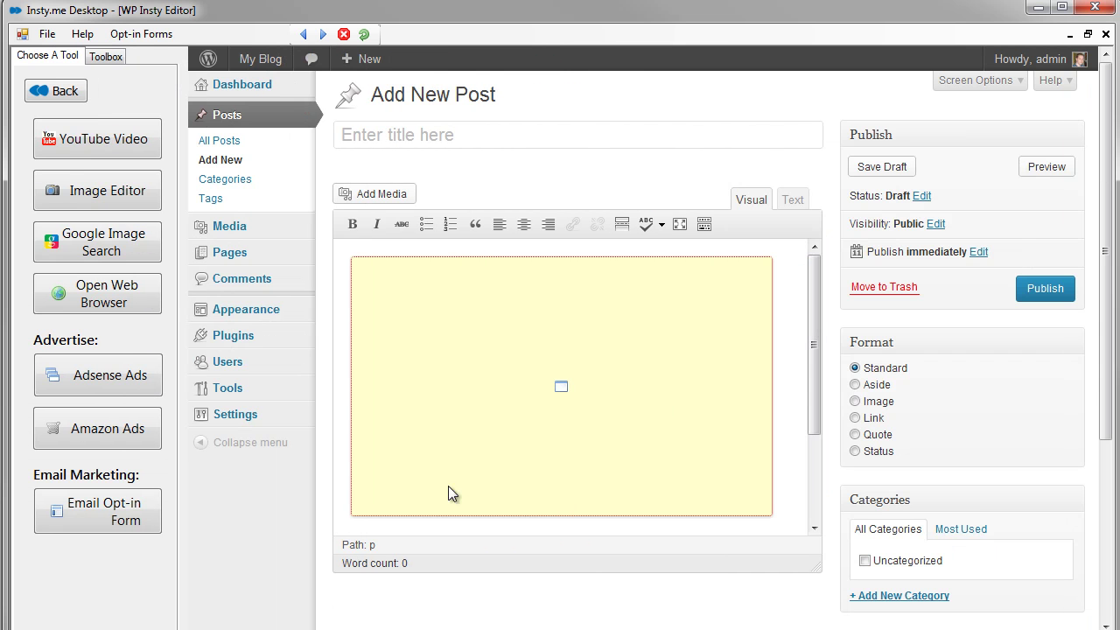
# - Find the glowing sun image in Google Images and open its Wikimedia Commons page for grabbing
pyautogui.click(123, 253)
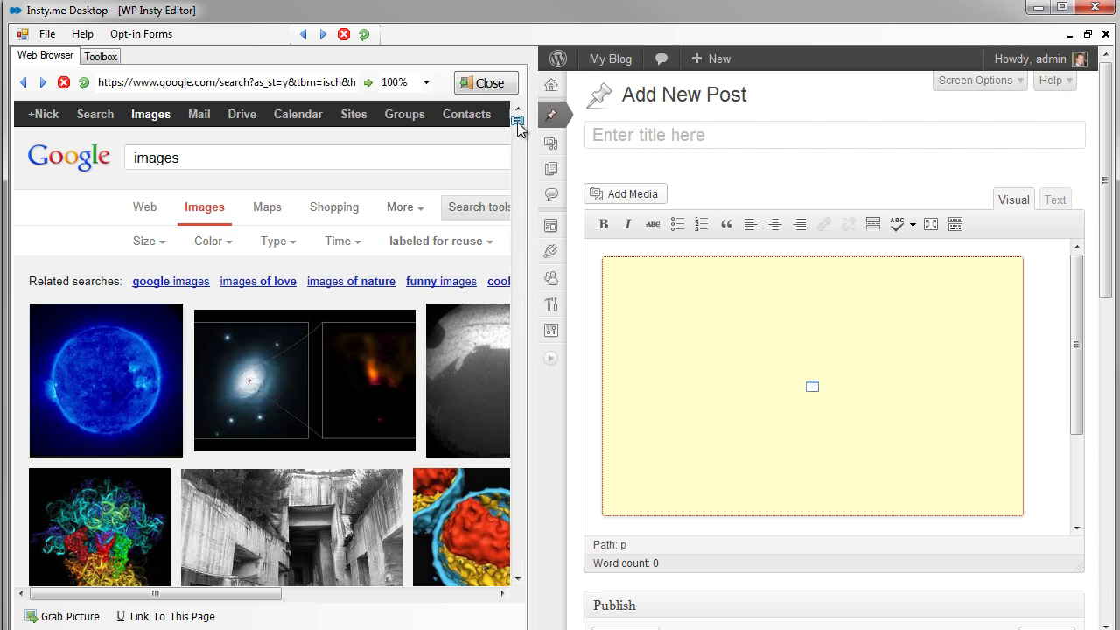
pyautogui.moveTo(519, 129); pyautogui.dragTo(522, 138)
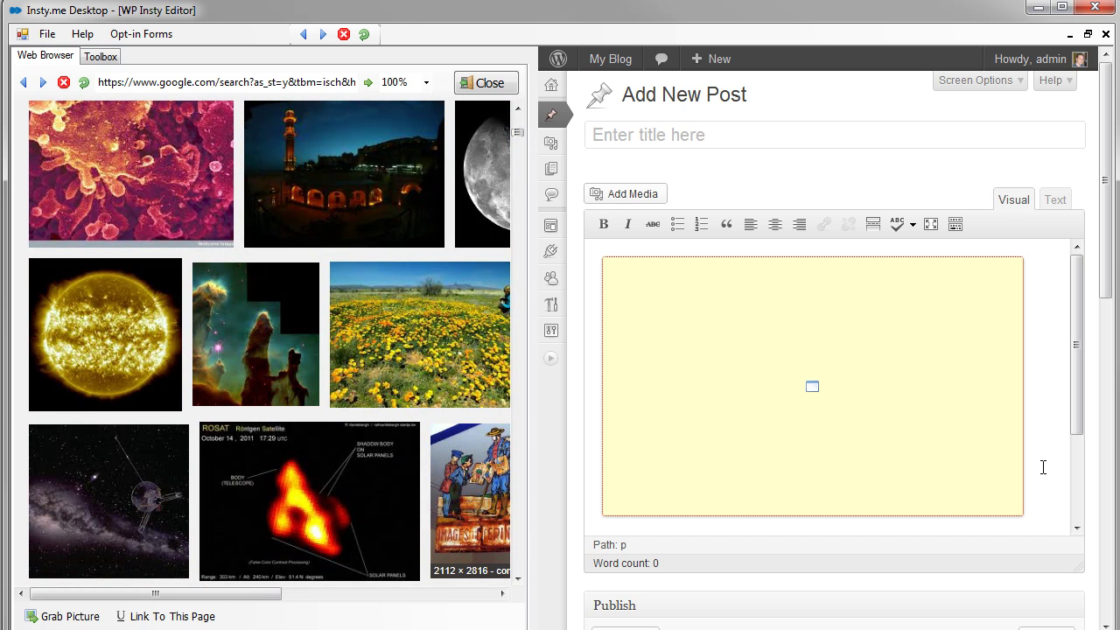
pyautogui.click(111, 338)
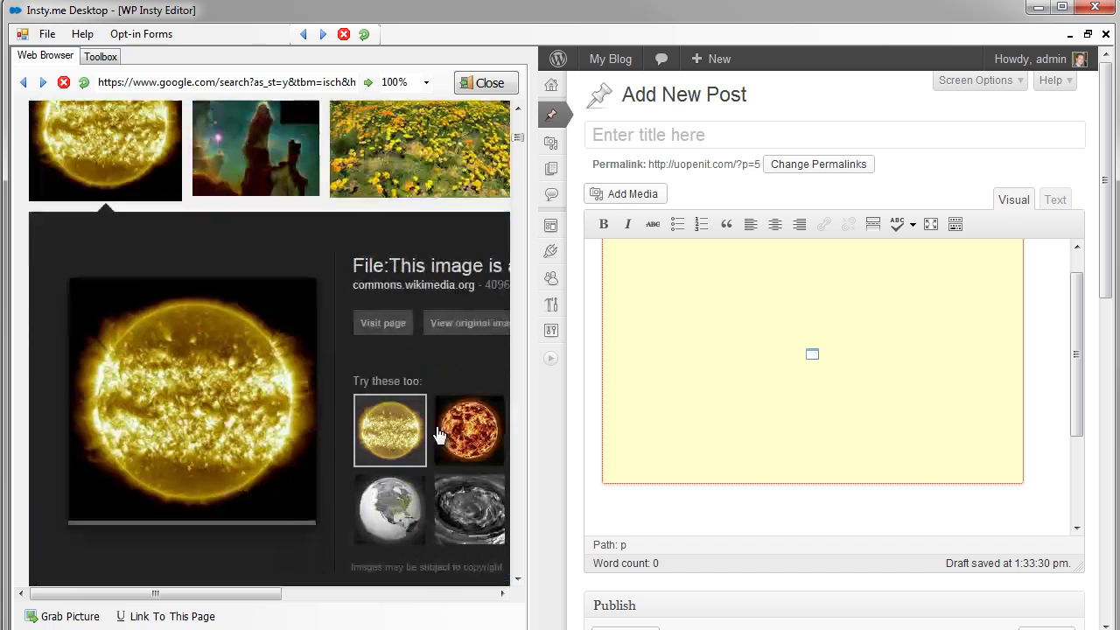
pyautogui.click(175, 400)
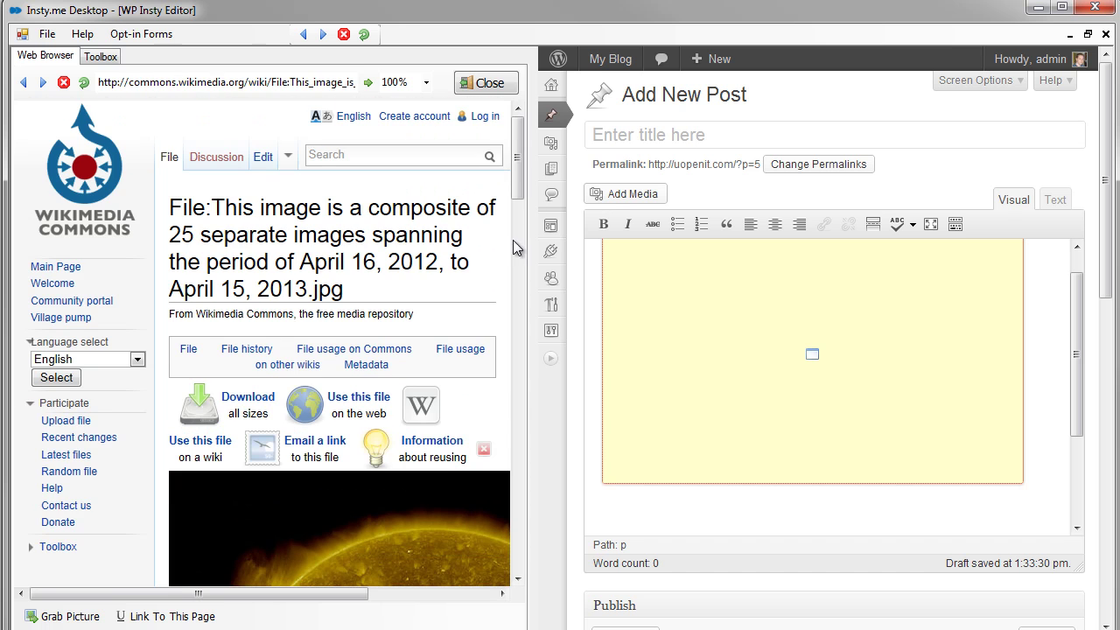
pyautogui.moveTo(517, 180); pyautogui.dragTo(518, 242)
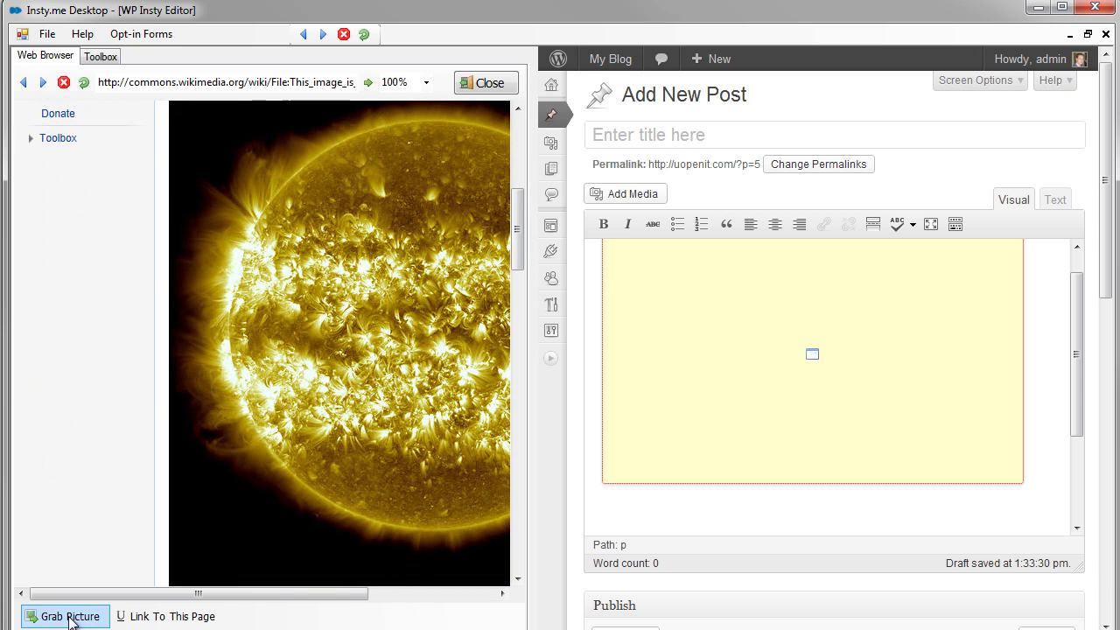
pyautogui.click(70, 617)
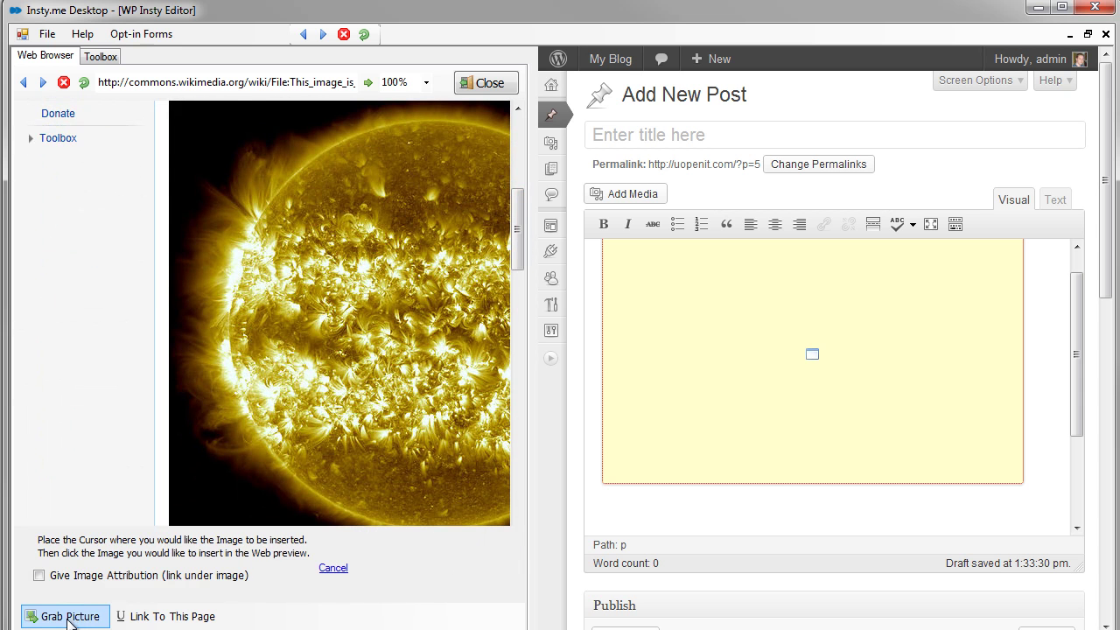
# - Insert the sun image into the post, scale it to 60%, and close the browser panel
pyautogui.click(370, 330)
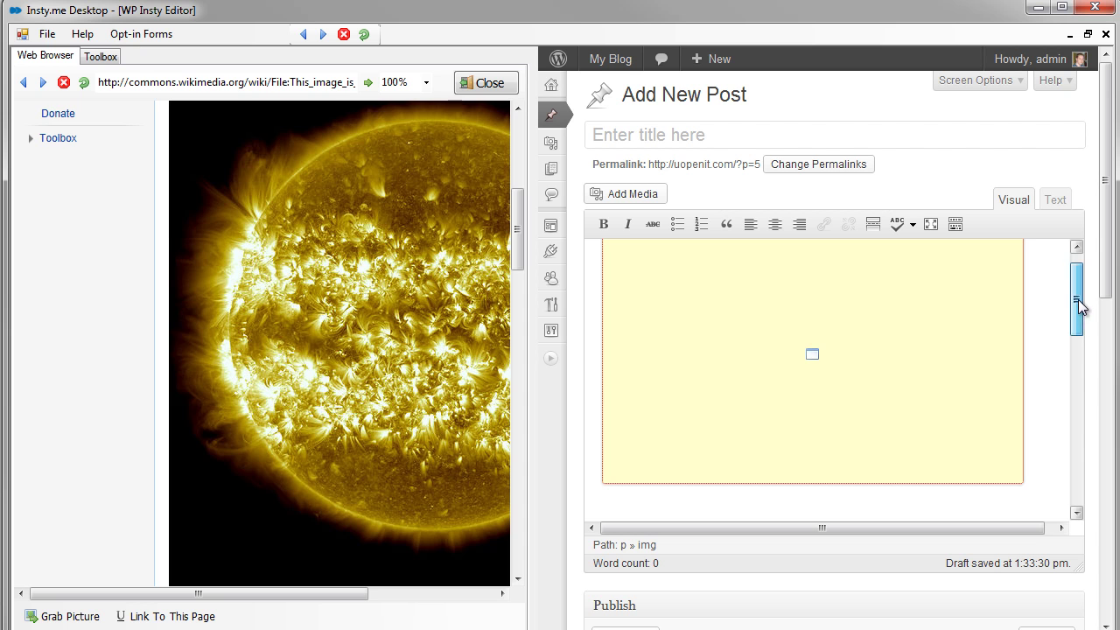
pyautogui.moveTo(1077, 307); pyautogui.dragTo(1085, 391)
pyautogui.click(814, 399)
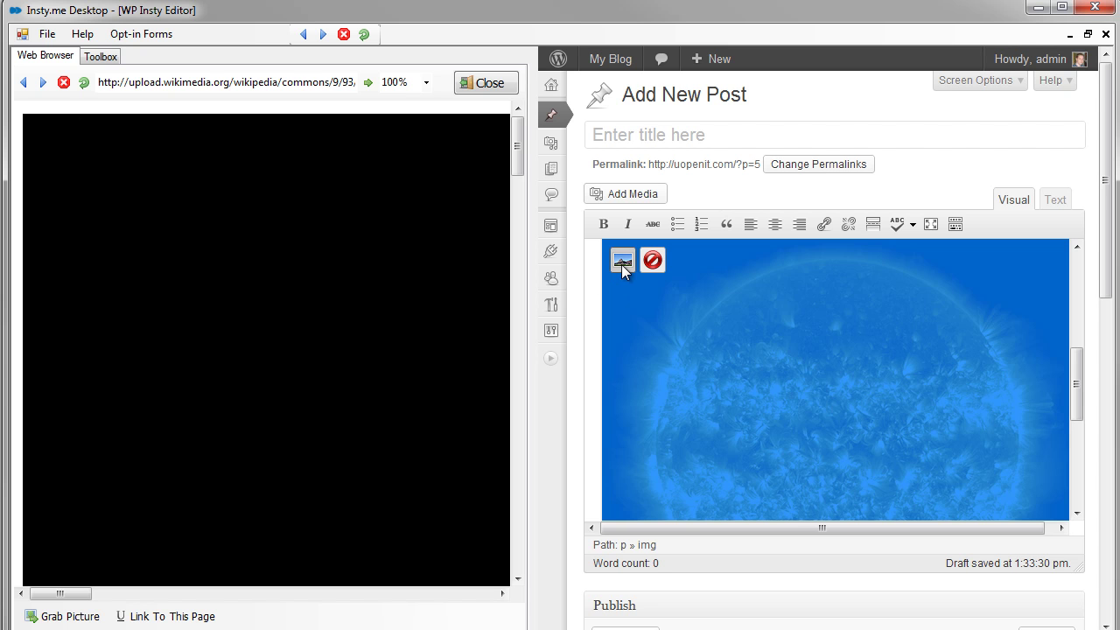
pyautogui.click(622, 261)
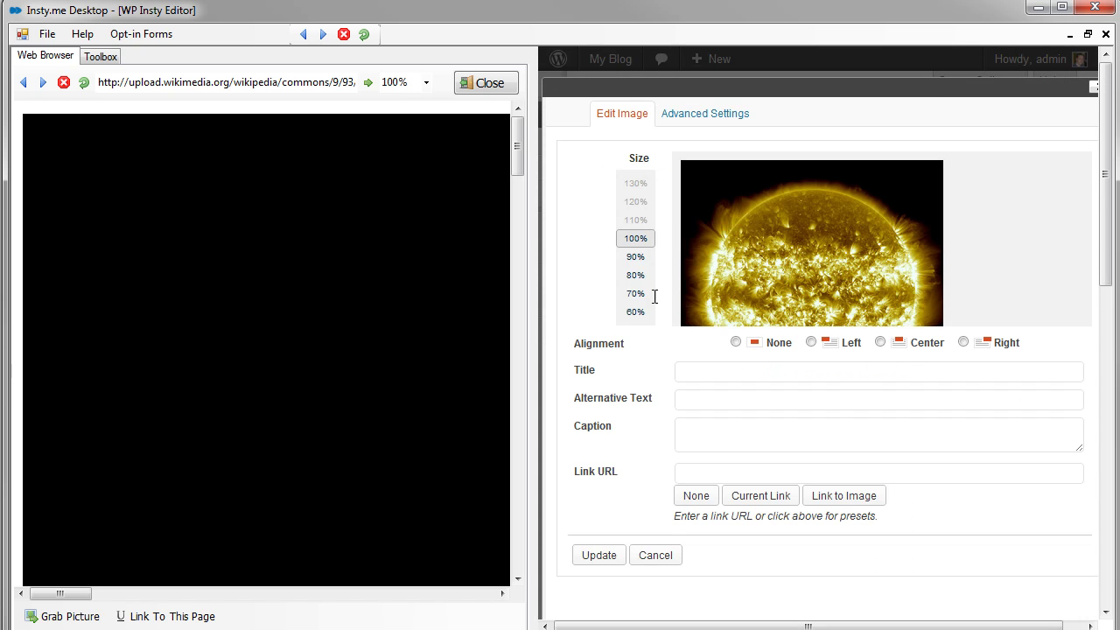
pyautogui.click(635, 313)
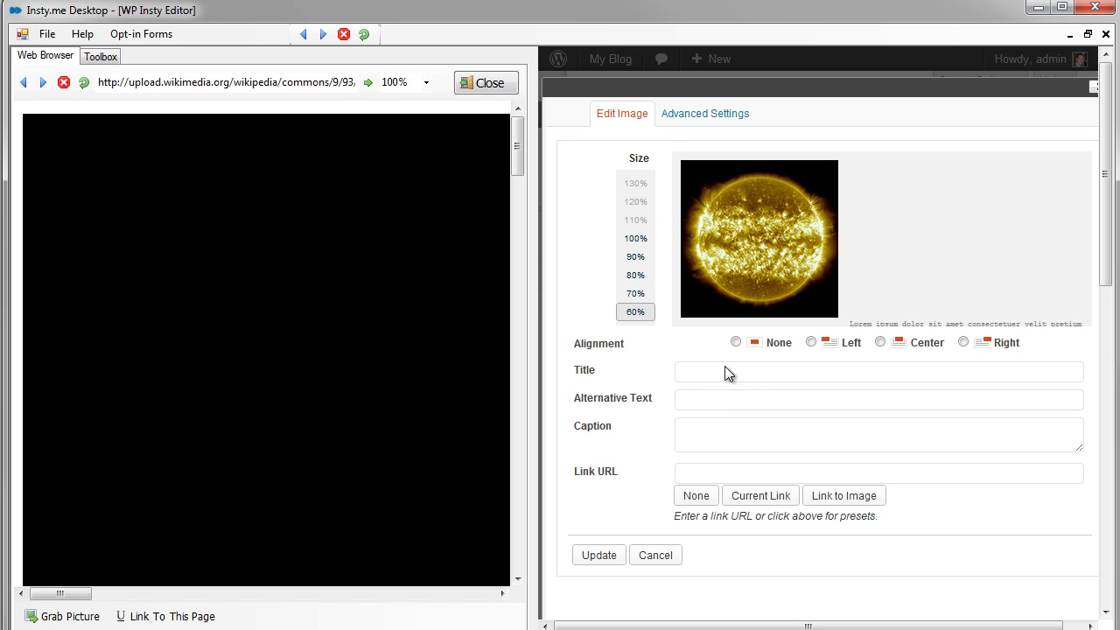
pyautogui.click(605, 556)
pyautogui.moveTo(1079, 413); pyautogui.dragTo(1024, 360)
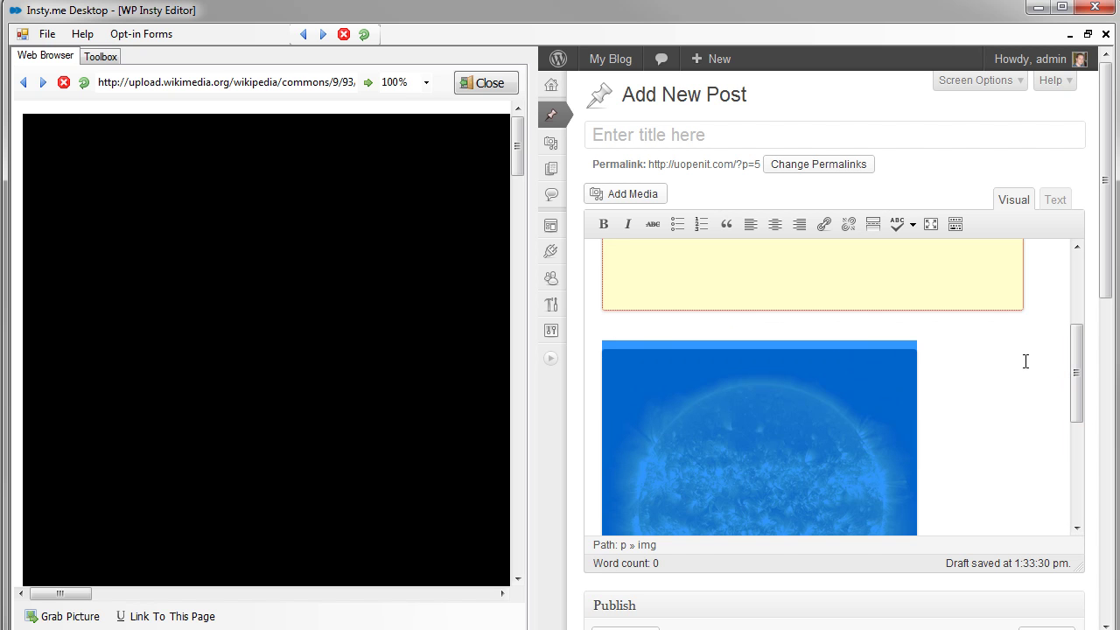
pyautogui.click(485, 83)
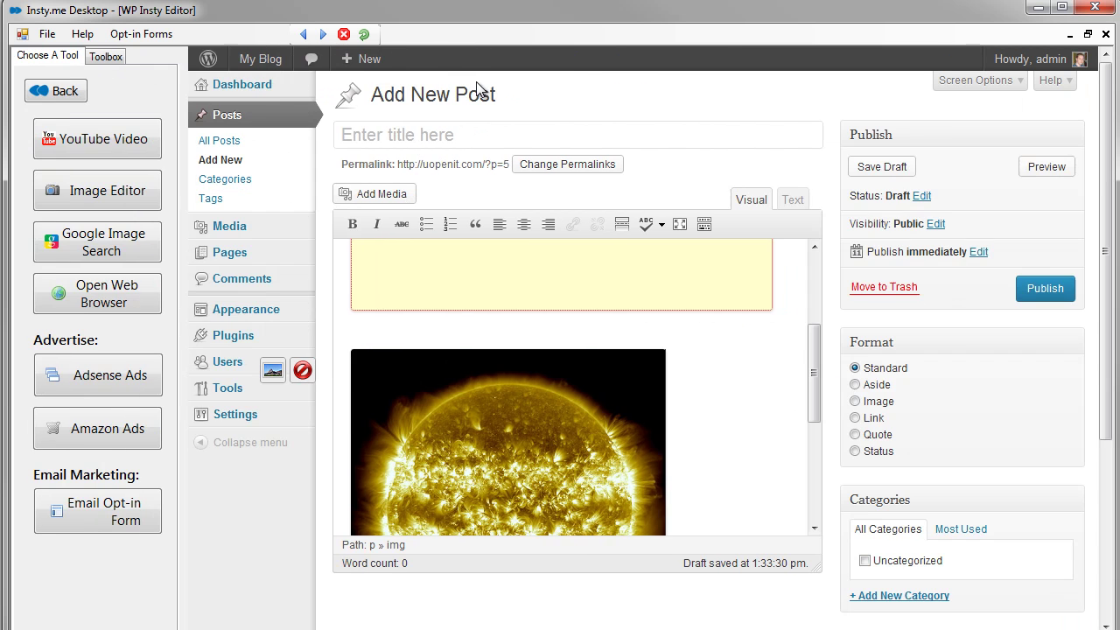
# - Load the BLOG photo from the PC into the Image Editor and crop it around the face
pyautogui.click(113, 190)
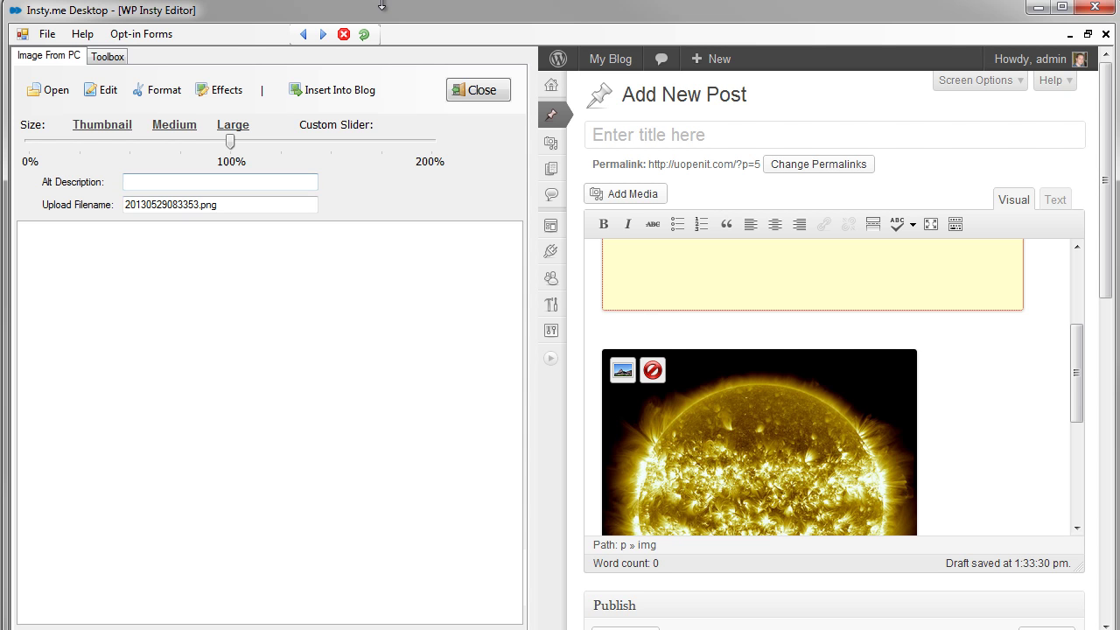
pyautogui.click(31, 103)
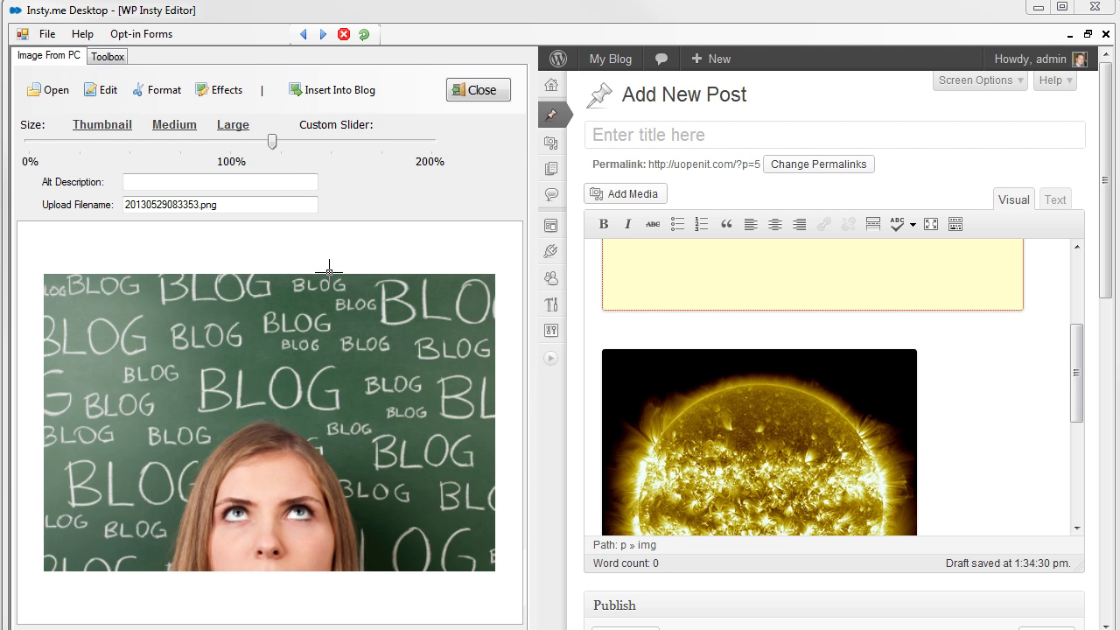
pyautogui.moveTo(103, 374); pyautogui.dragTo(423, 592)
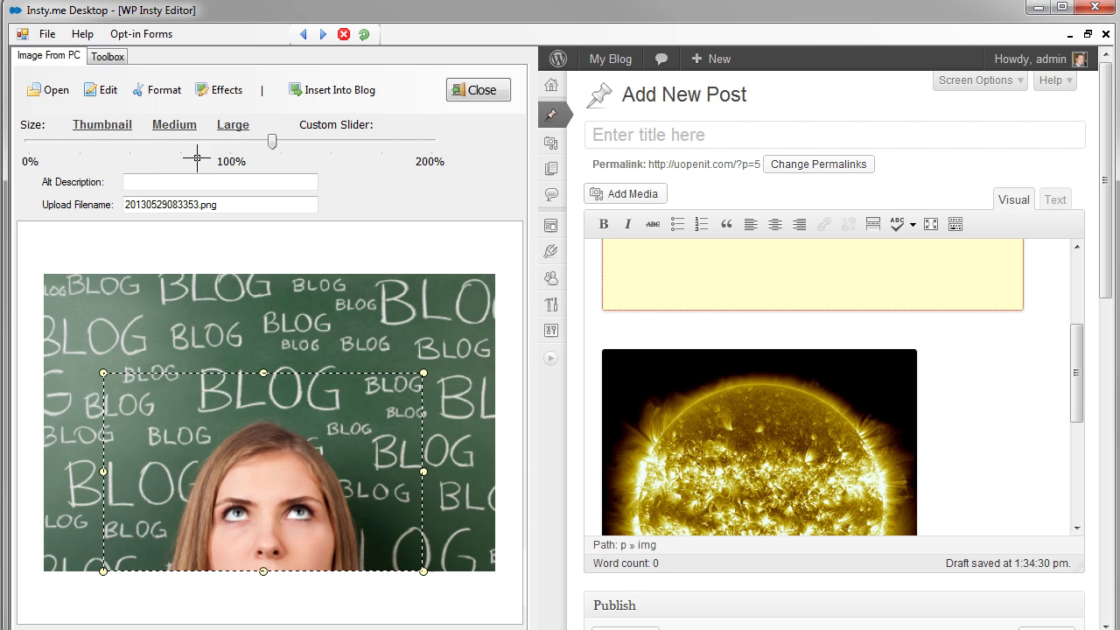
pyautogui.click(159, 88)
pyautogui.click(171, 119)
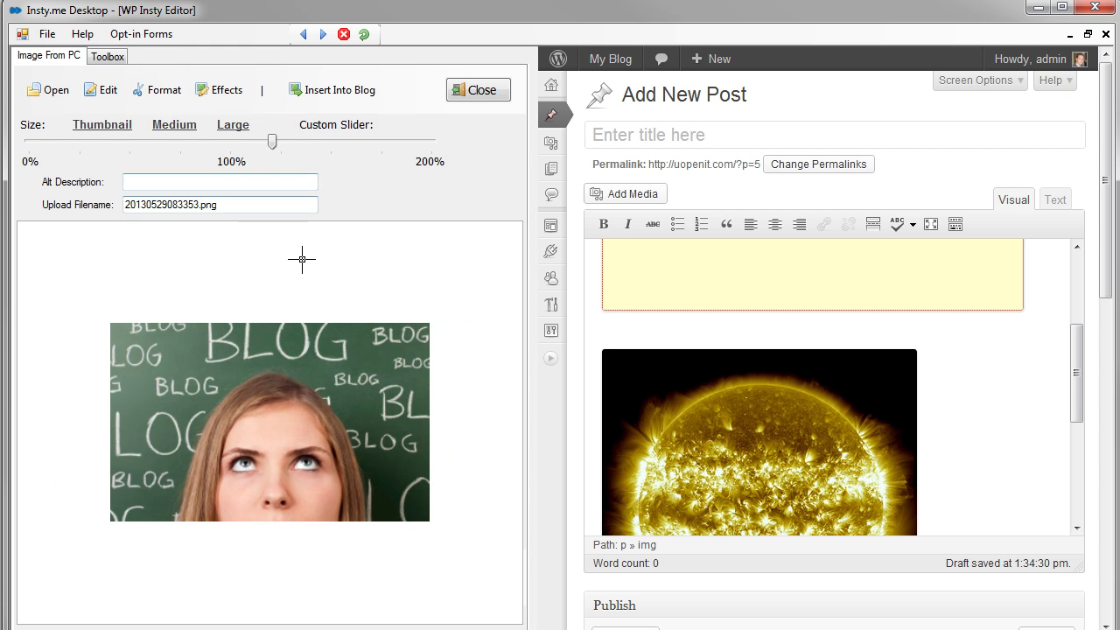
pyautogui.click(228, 90)
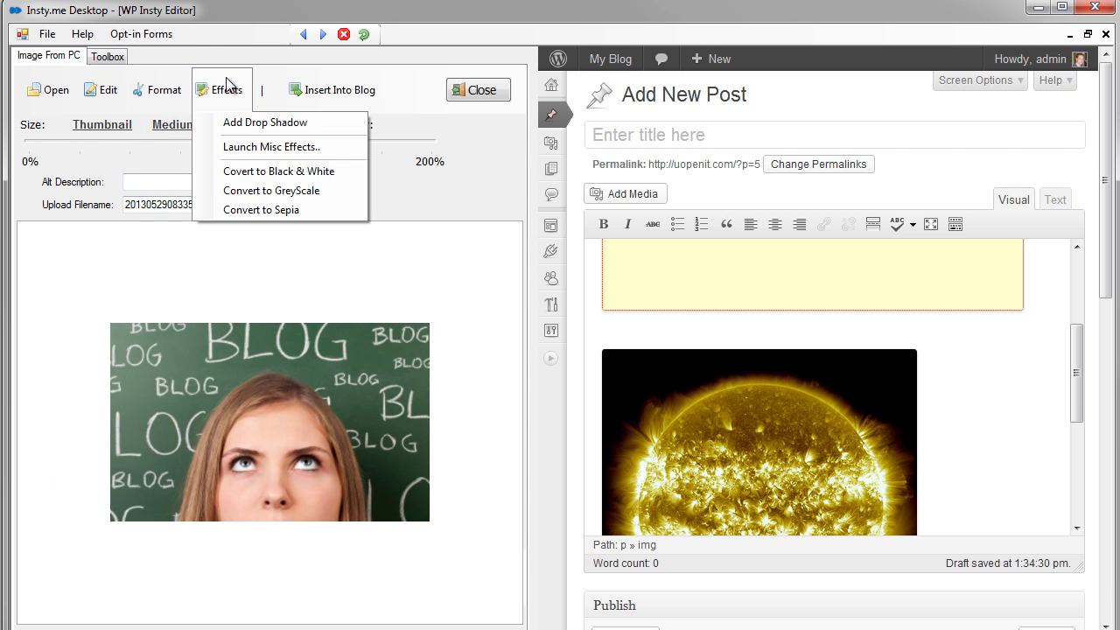
# - Raise the cropped photo's contrast to 6 using Misc Effects
pyautogui.click(267, 147)
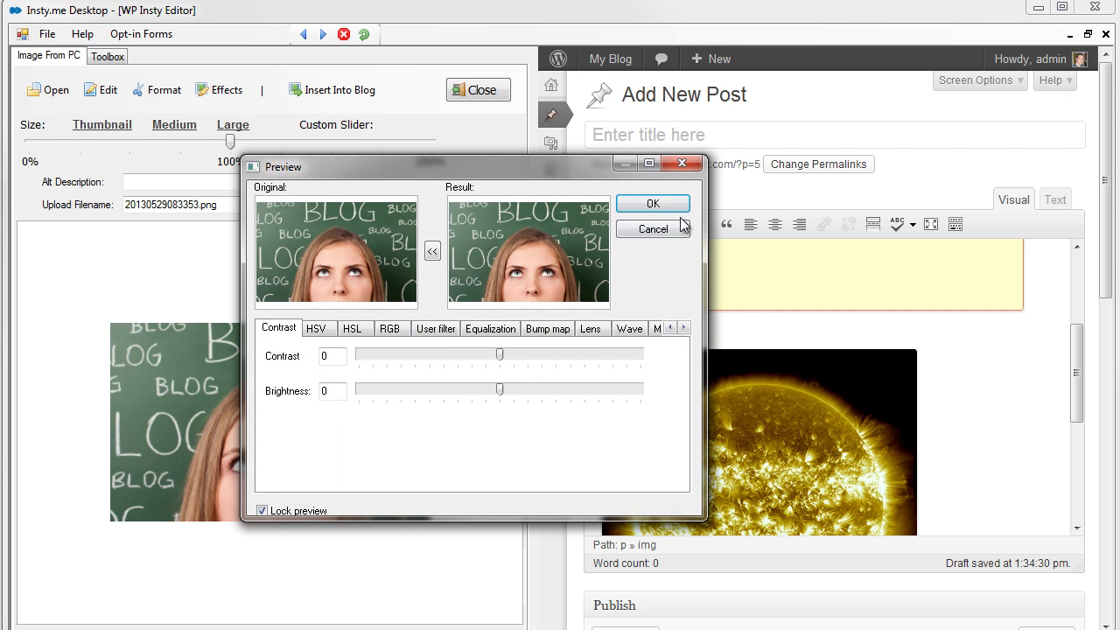
pyautogui.moveTo(500, 356); pyautogui.dragTo(511, 359)
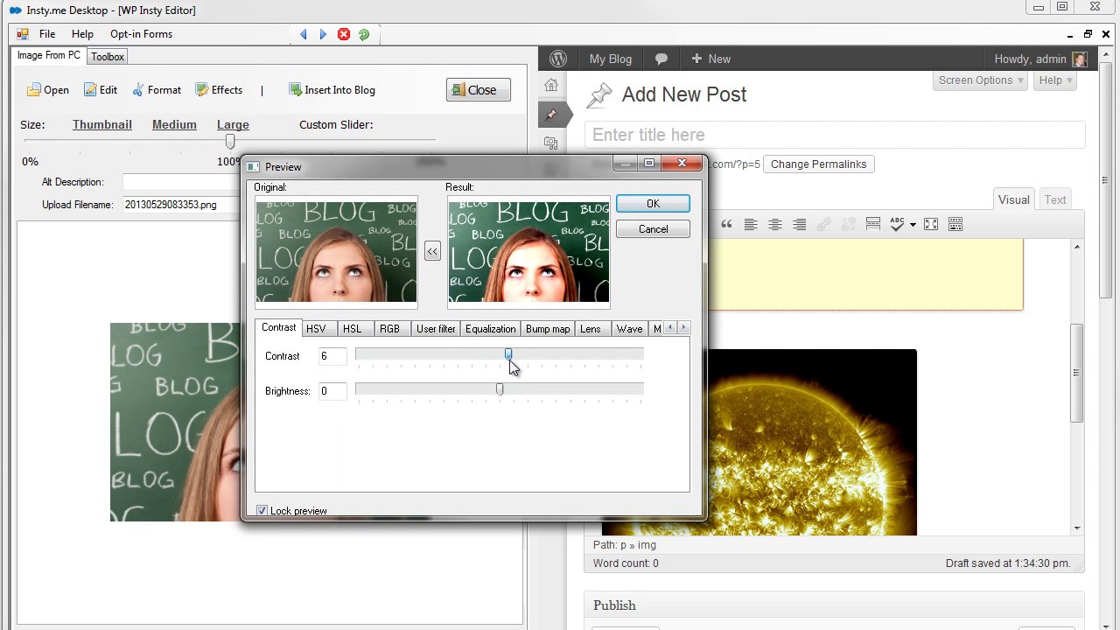
pyautogui.click(652, 204)
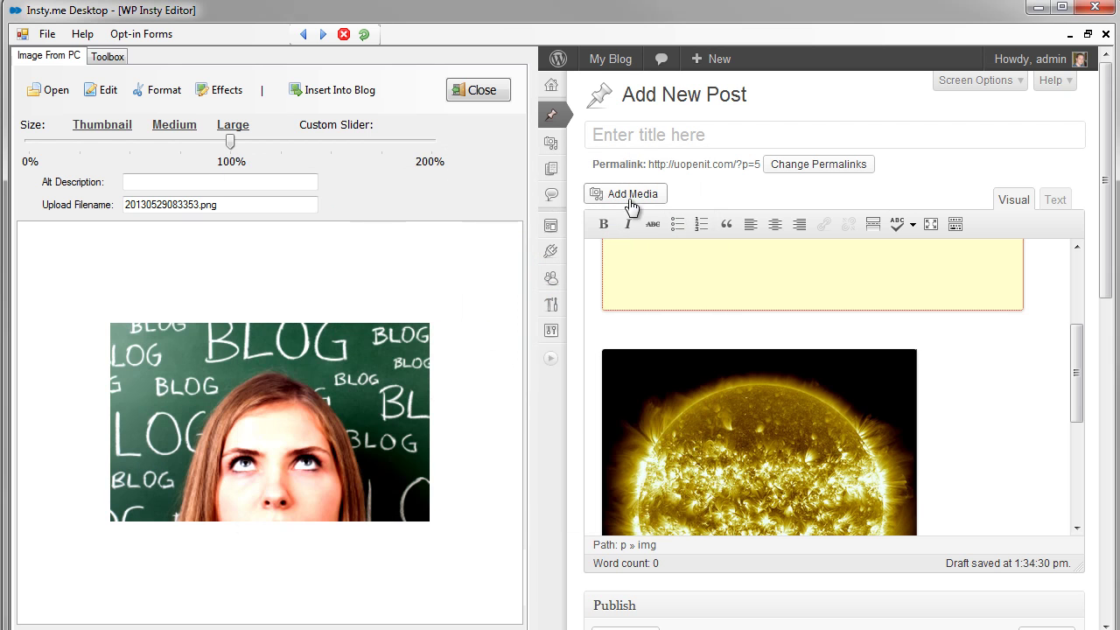
# - Insert the BLOG picture into the post below the sun image
pyautogui.click(1080, 482)
pyautogui.click(989, 392)
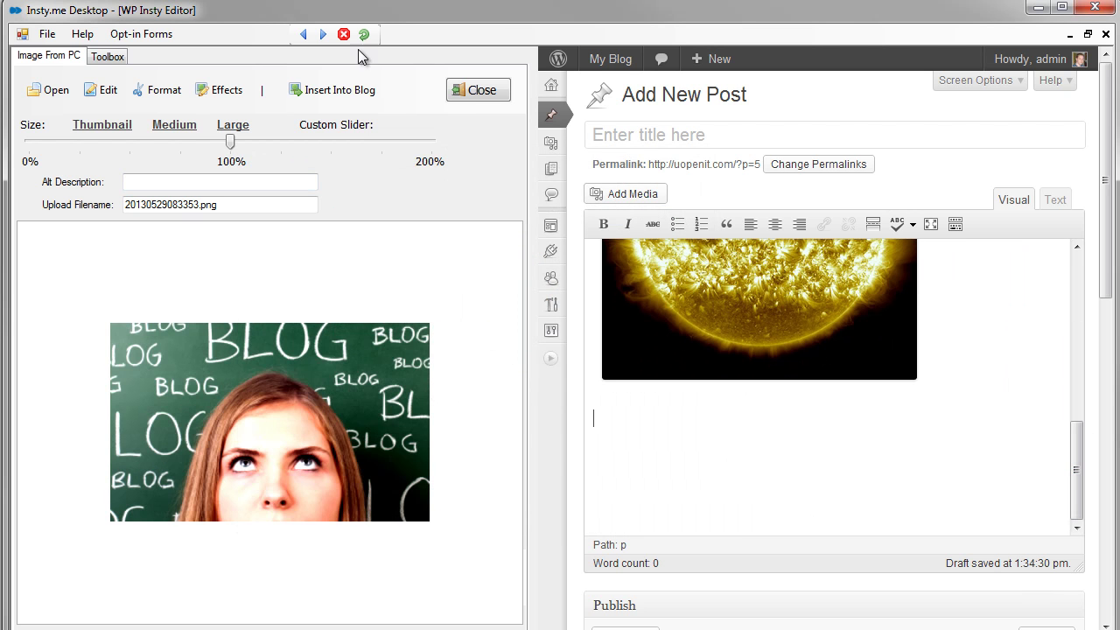
pyautogui.click(306, 93)
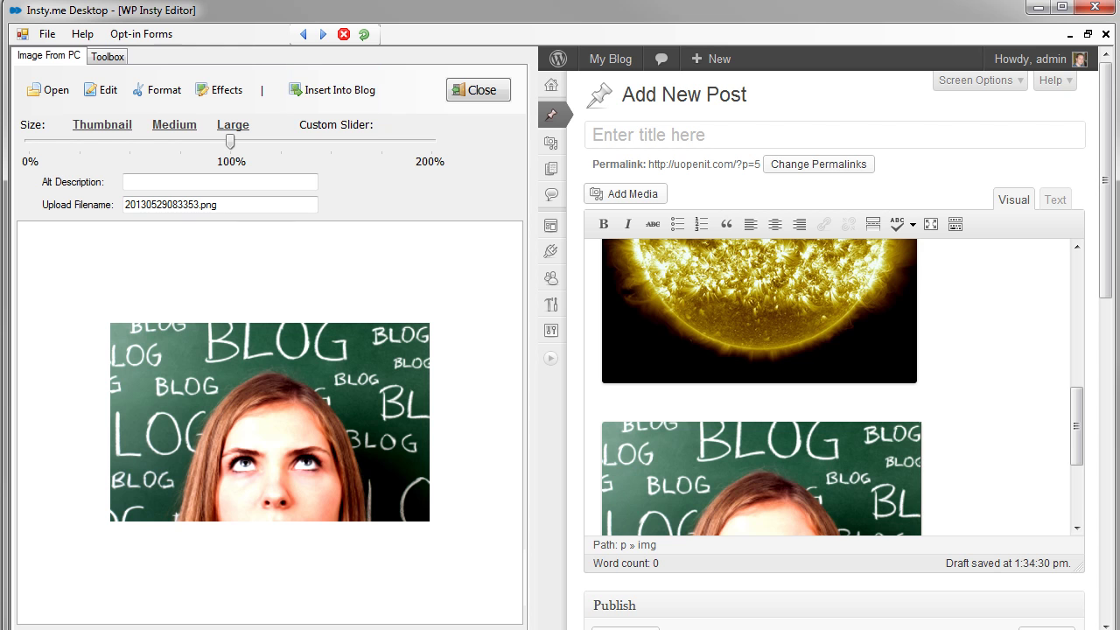
pyautogui.moveTo(1078, 447); pyautogui.dragTo(1078, 488)
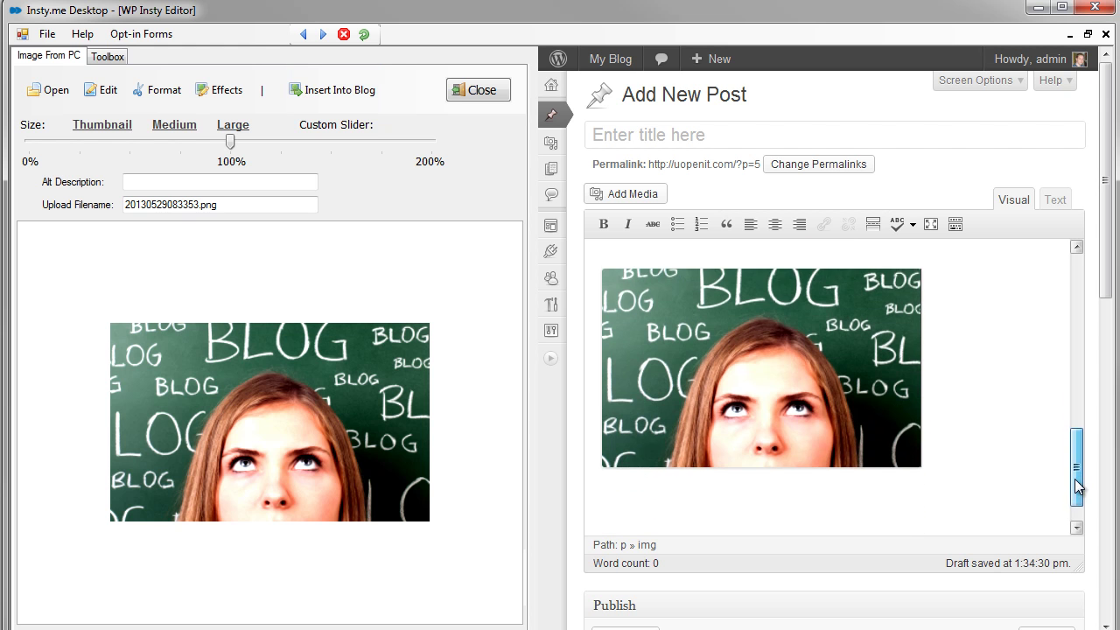
pyautogui.click(796, 358)
pyautogui.click(949, 421)
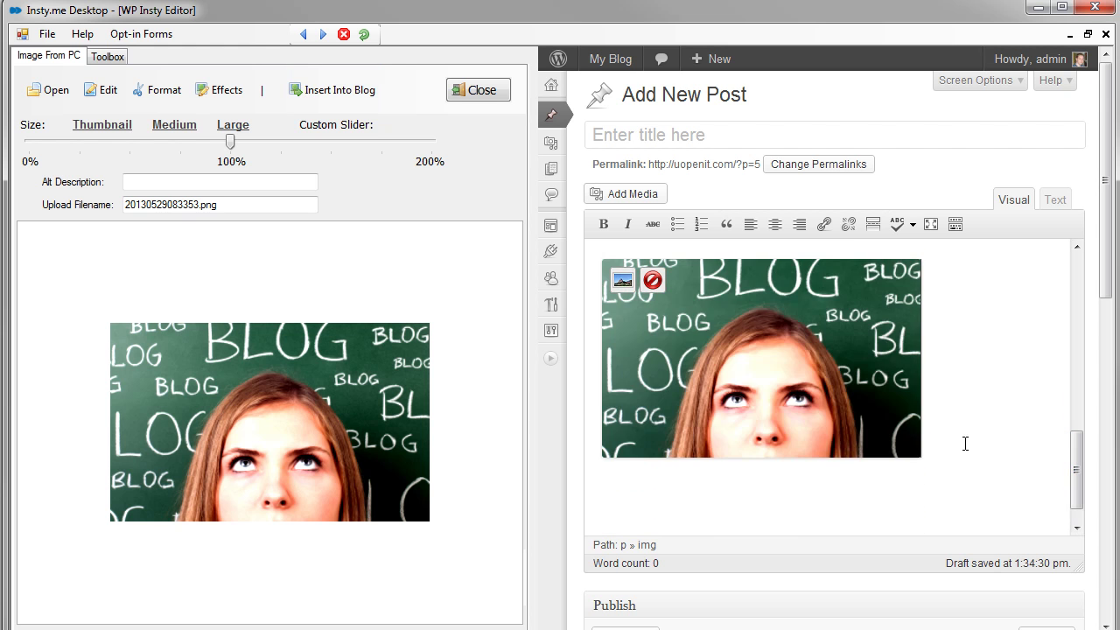
pyautogui.moveTo(1079, 470); pyautogui.dragTo(1084, 486)
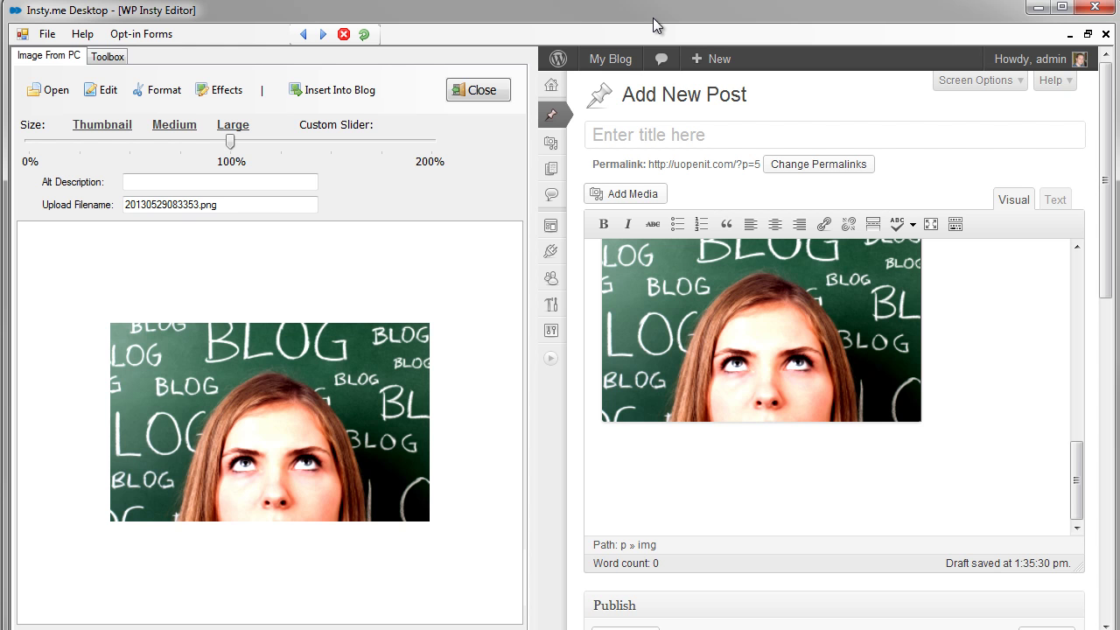
pyautogui.click(102, 91)
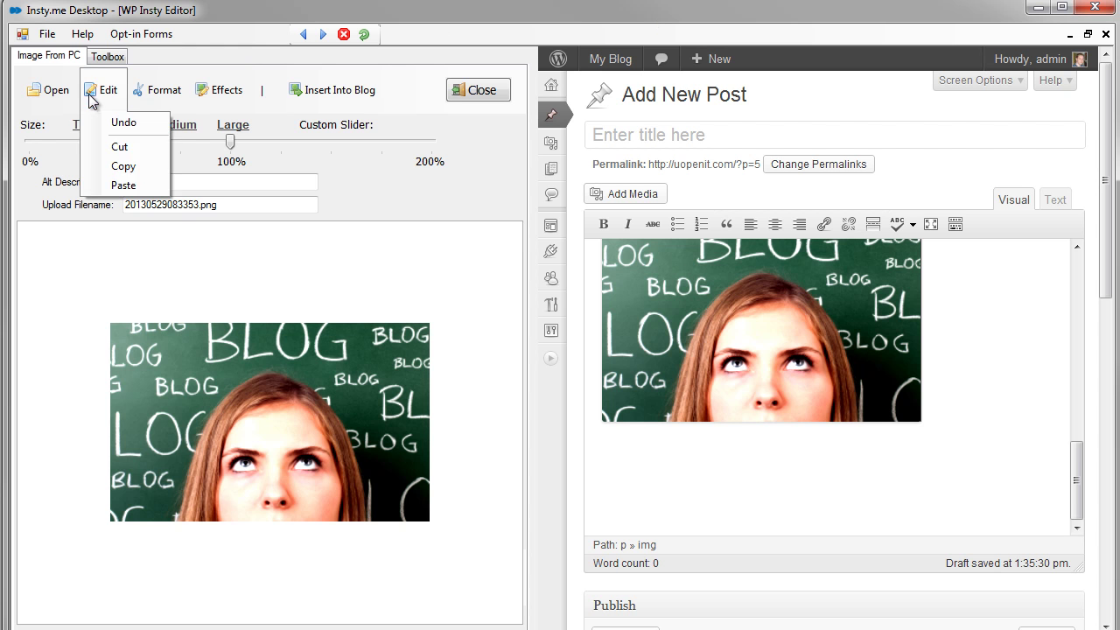
# - Paste the app screenshot, shrink it to about 30%, and insert it below the BLOG image
pyautogui.click(120, 186)
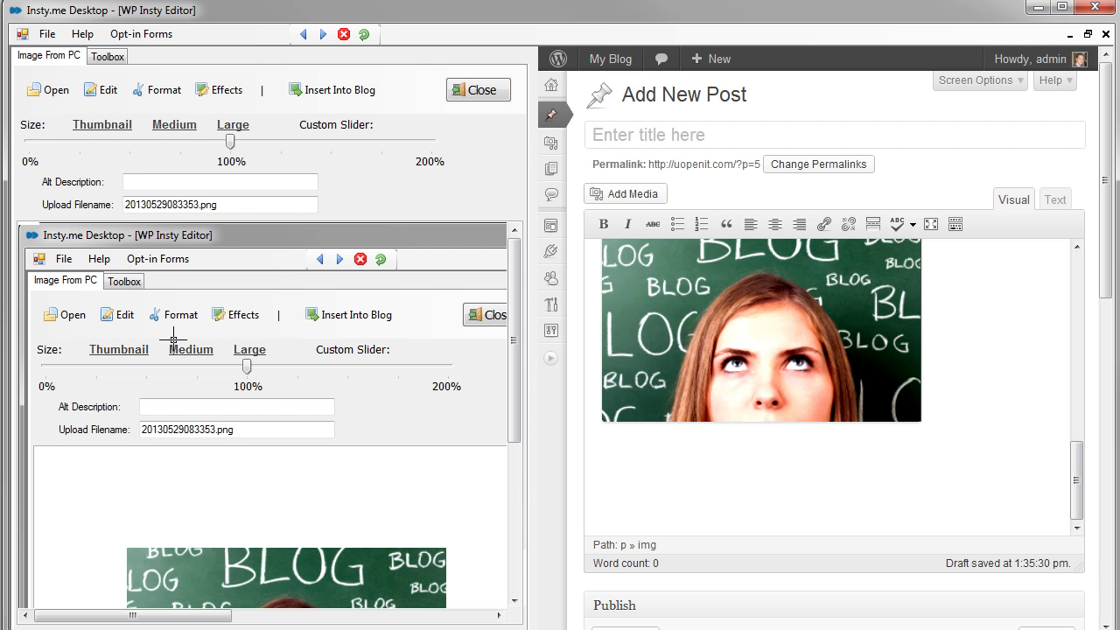
pyautogui.moveTo(231, 143); pyautogui.dragTo(111, 153)
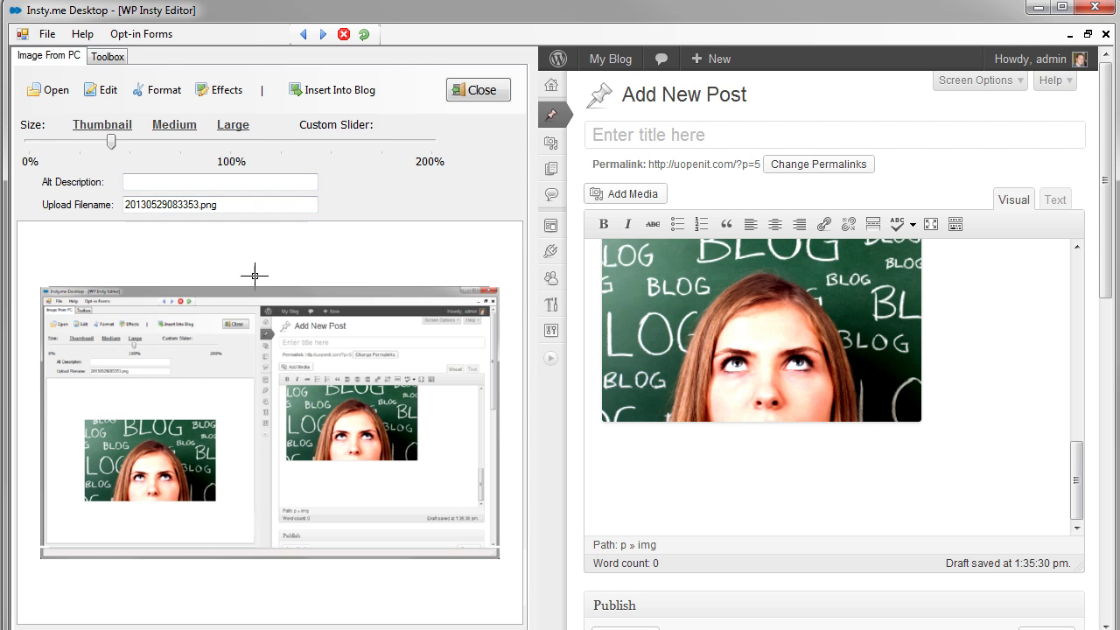
pyautogui.moveTo(111, 134); pyautogui.dragTo(104, 142)
pyautogui.click(836, 481)
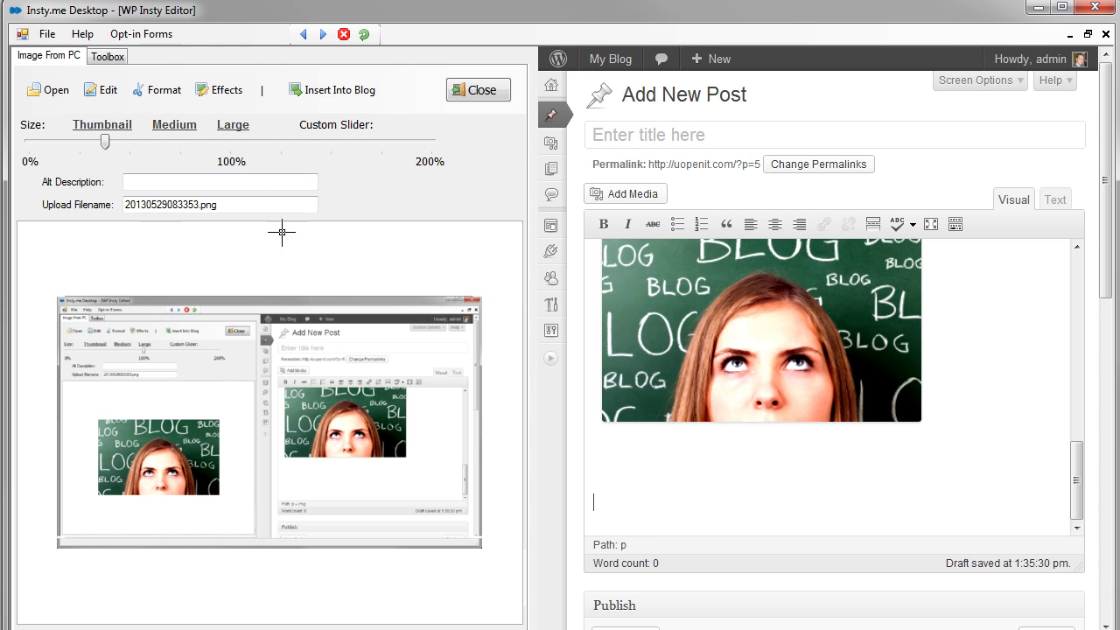
pyautogui.click(323, 94)
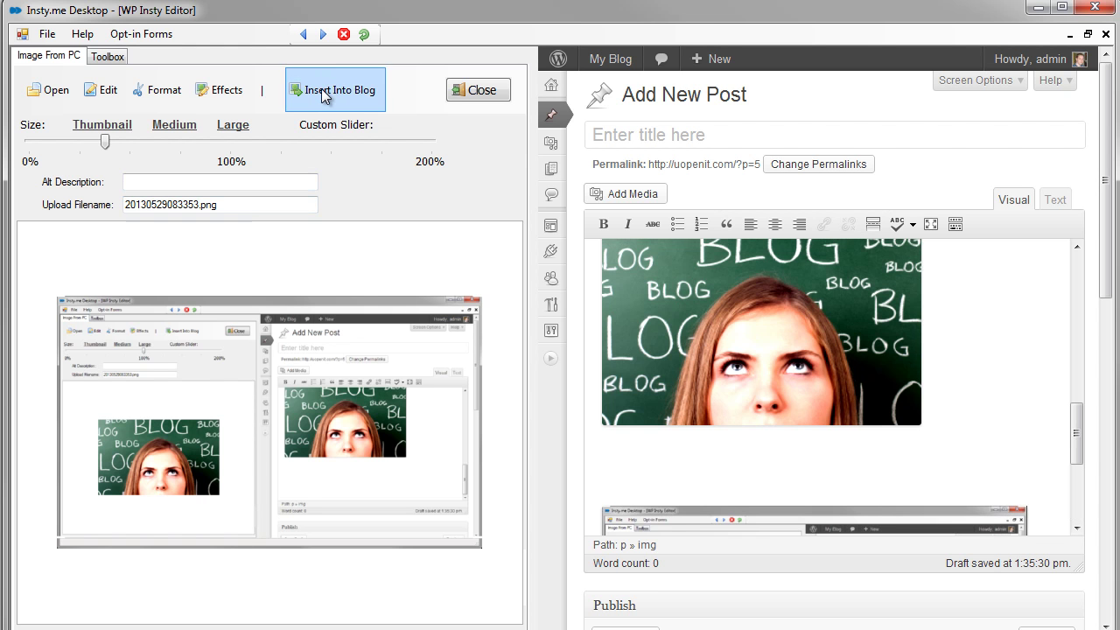
pyautogui.moveTo(1075, 433); pyautogui.dragTo(1082, 491)
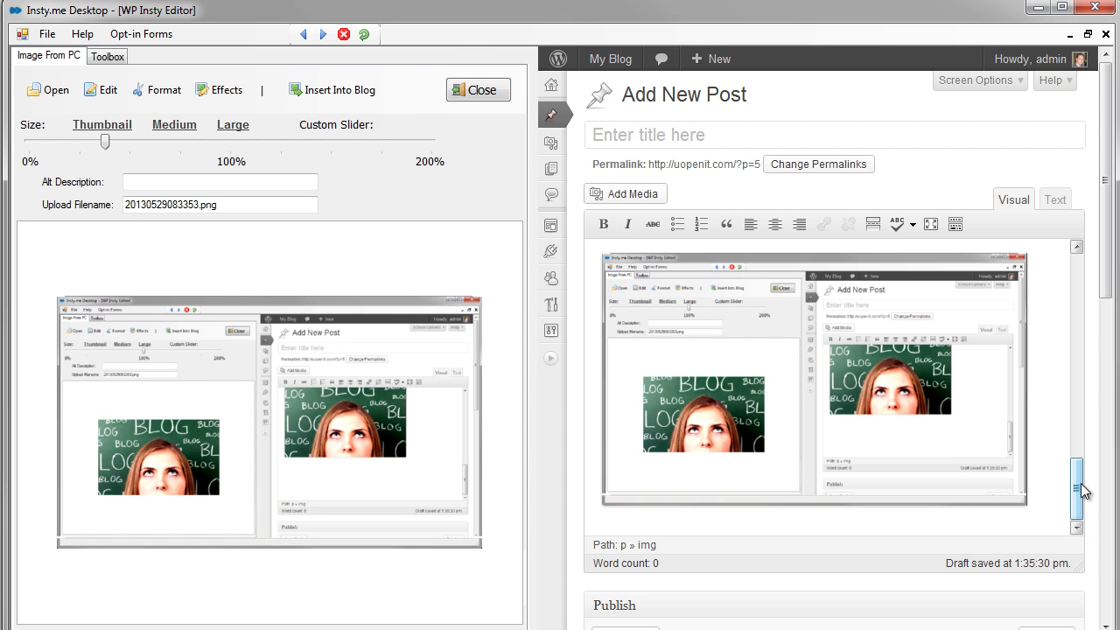
# - Add an empty line below the screenshot and bring up the Adsense Ads tool
pyautogui.click(481, 91)
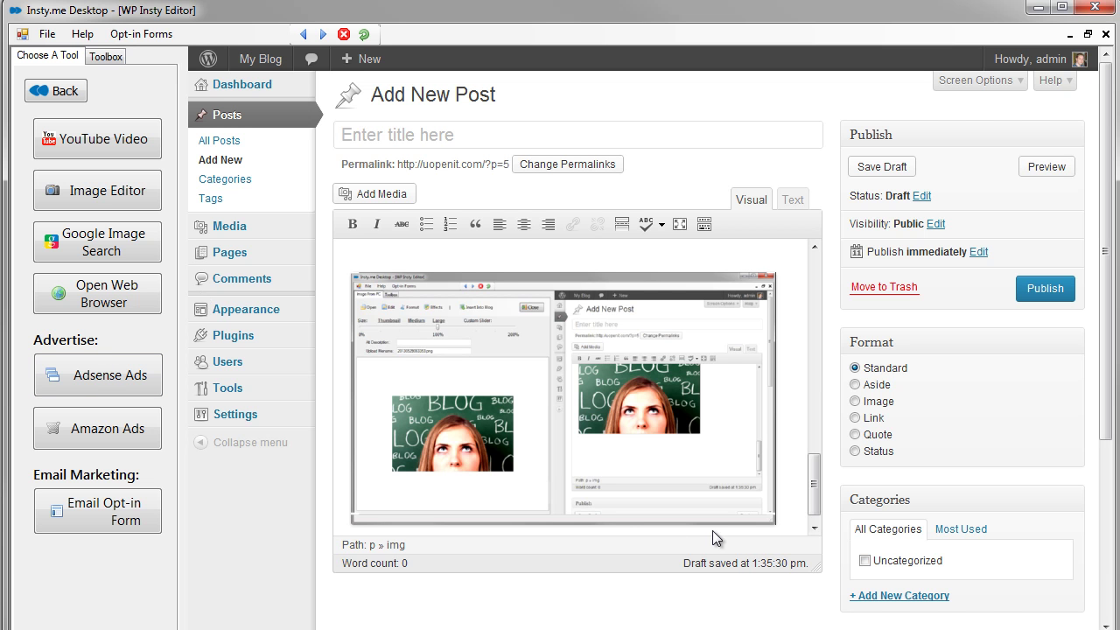
pyautogui.click(770, 519)
pyautogui.press('Return')
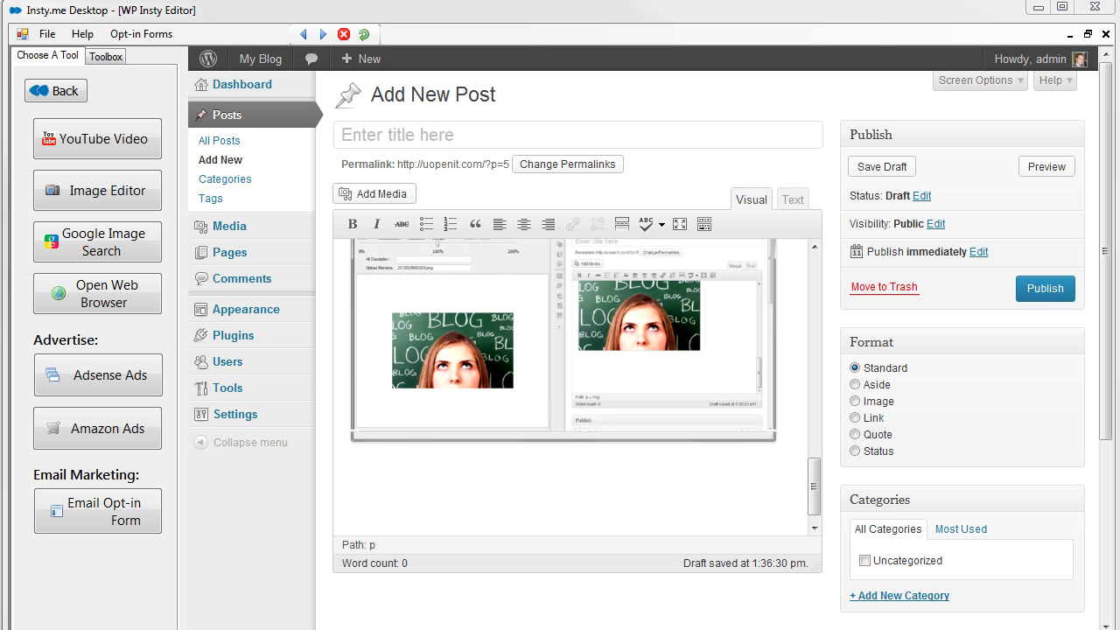
pyautogui.click(460, 474)
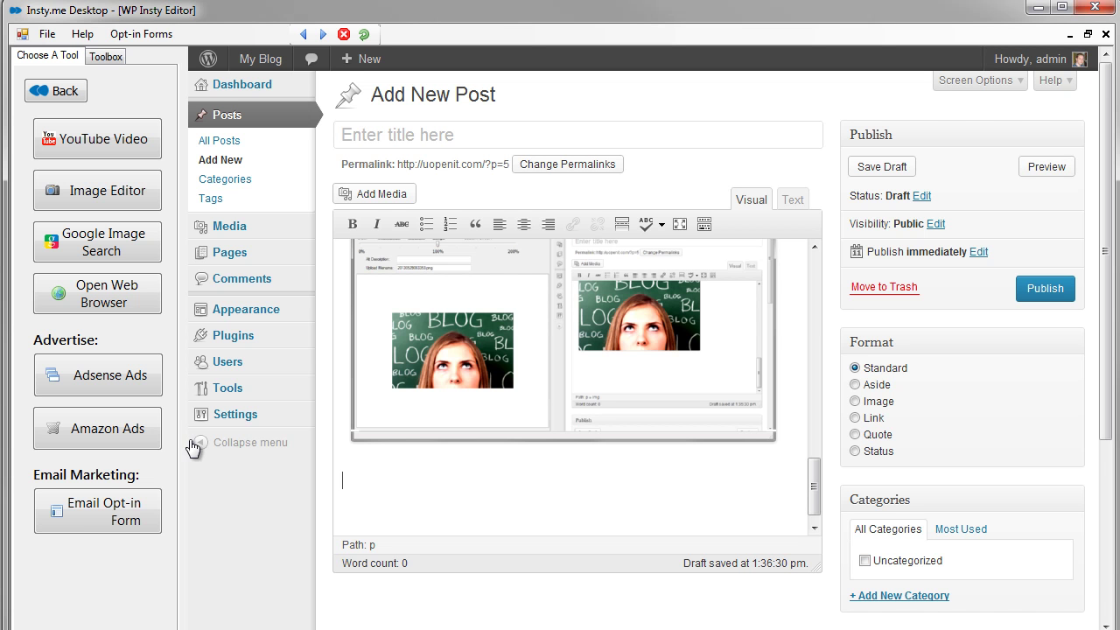
pyautogui.click(98, 372)
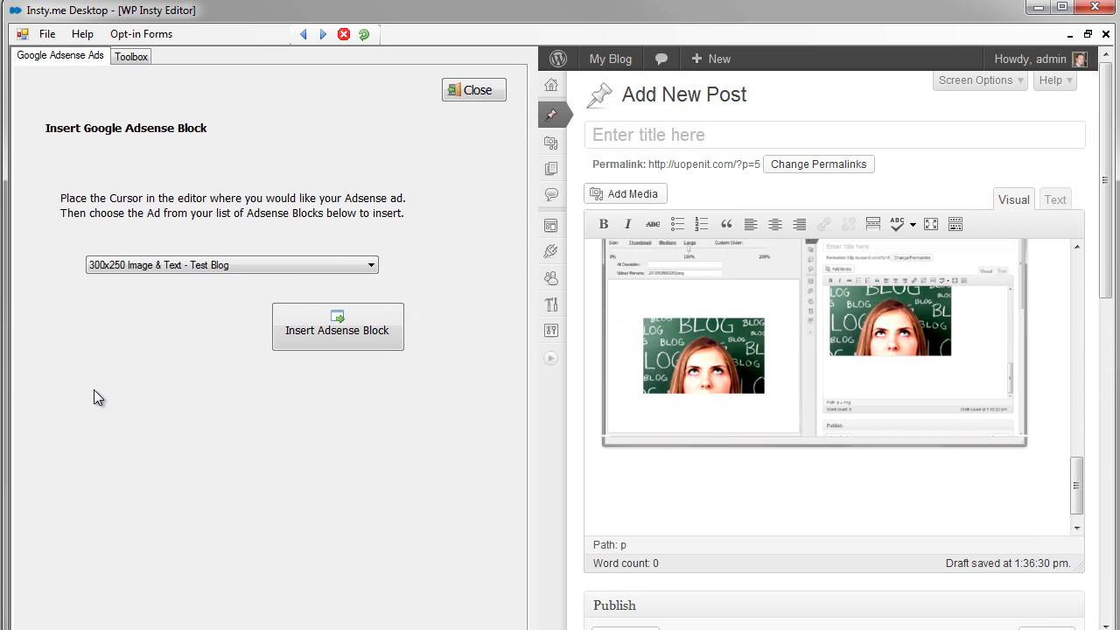
# - Insert the '300x250 Image & Text - Test Blog' Adsense block below the screenshots and check its code in the Text view
pyautogui.click(370, 265)
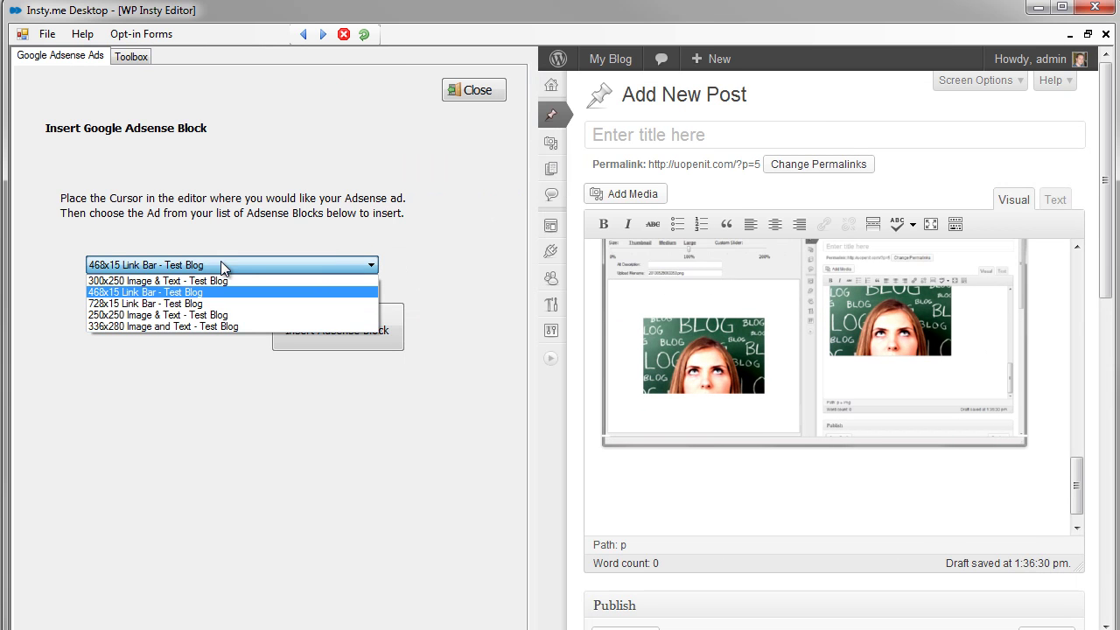
pyautogui.click(149, 288)
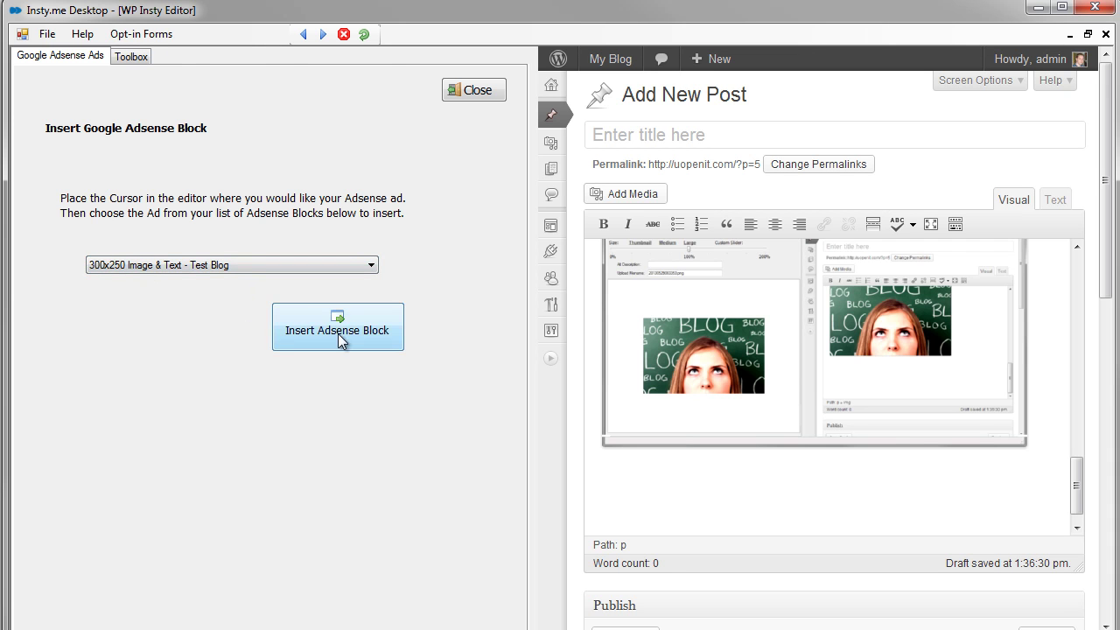
pyautogui.click(666, 470)
pyautogui.click(325, 322)
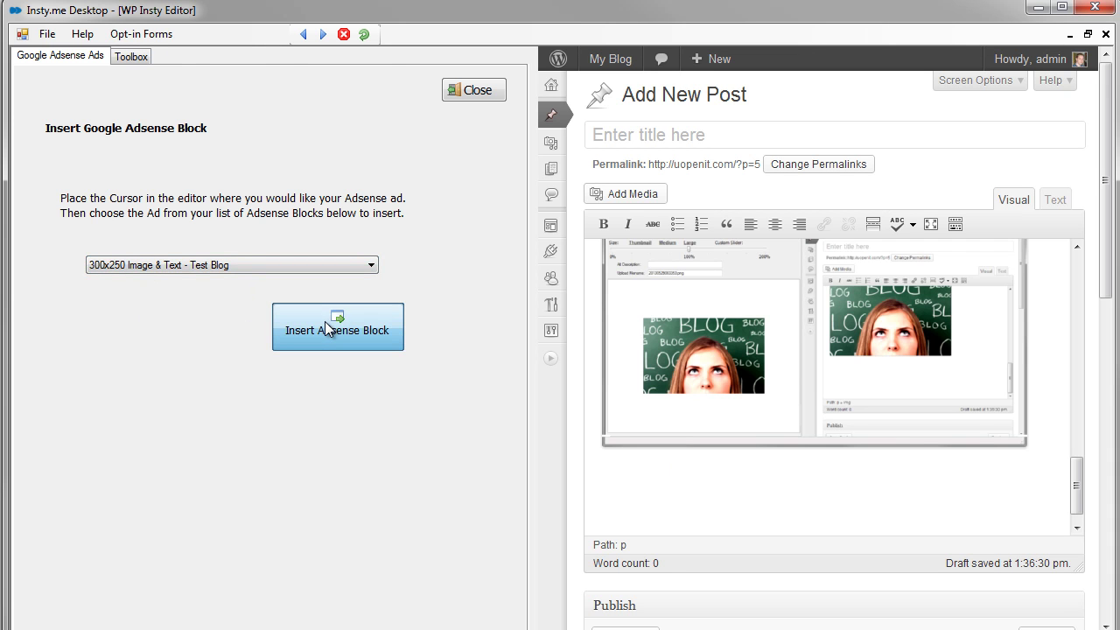
pyautogui.click(328, 325)
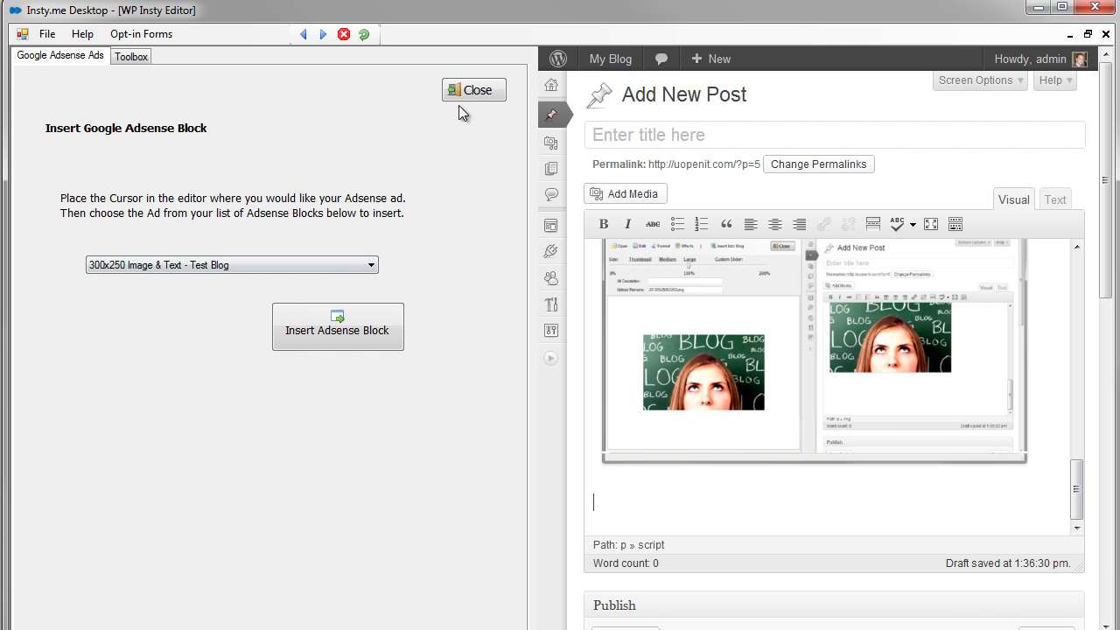
pyautogui.click(1062, 201)
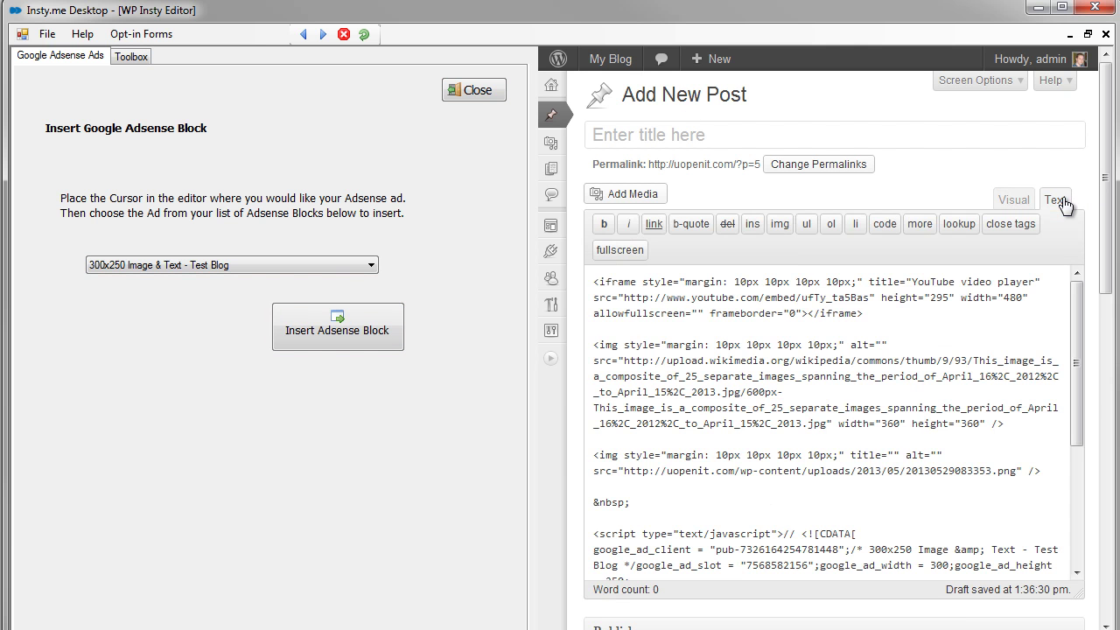
pyautogui.moveTo(1076, 385); pyautogui.dragTo(1107, 549)
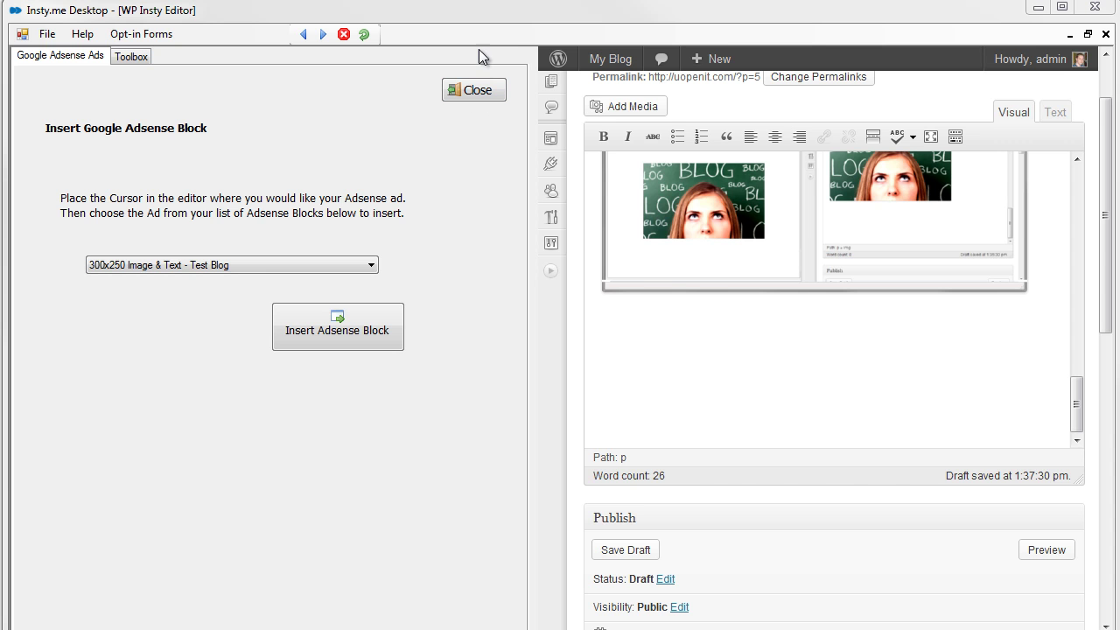
pyautogui.click(477, 93)
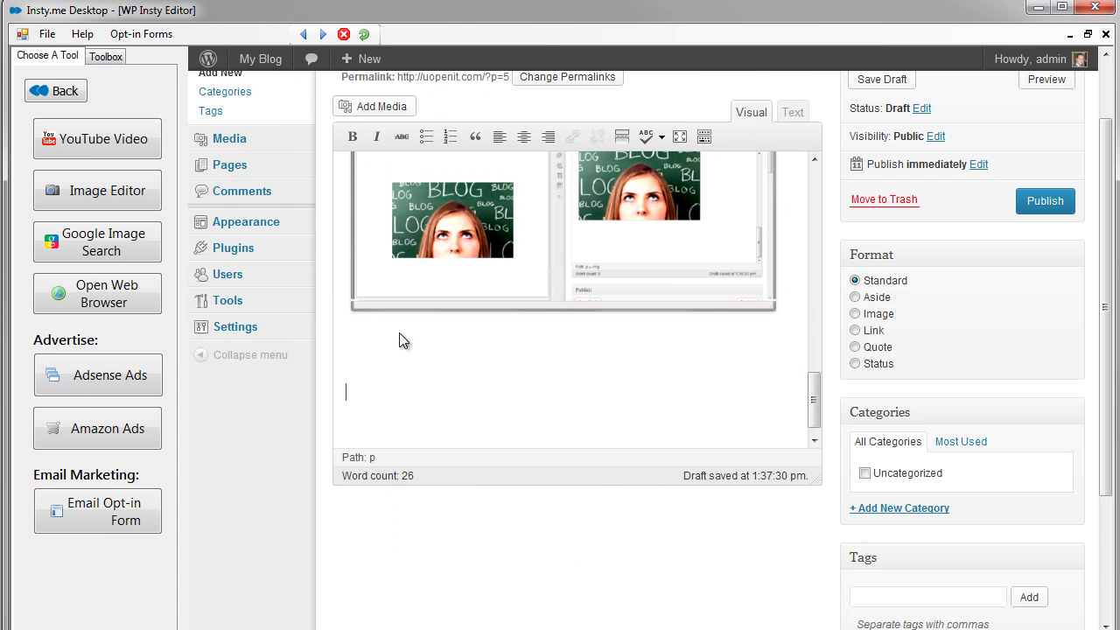
# - Link the Canon EOS Rebel T3i Amazon product page into the product panel, dismissing the affiliate ID warning
pyautogui.click(99, 435)
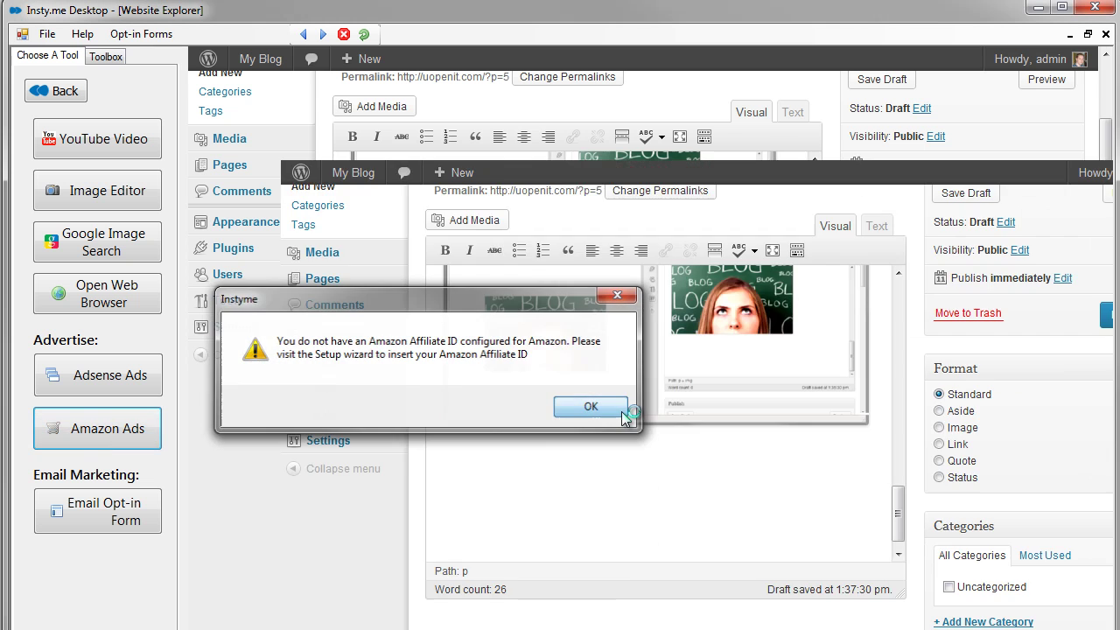
pyautogui.click(621, 411)
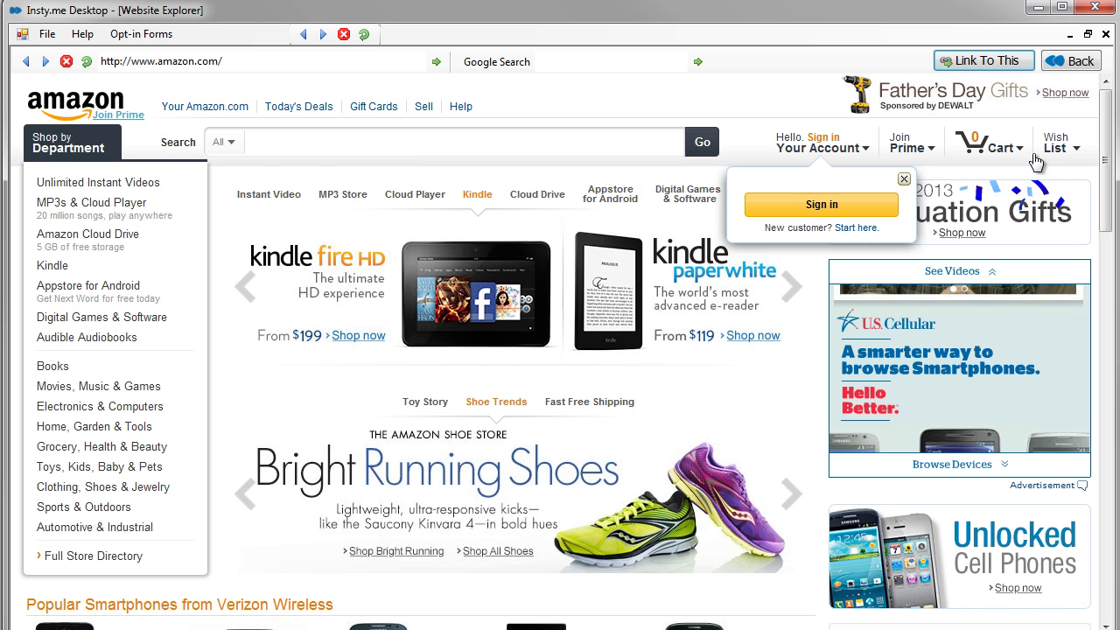
pyautogui.moveTo(1110, 191); pyautogui.dragTo(1093, 375)
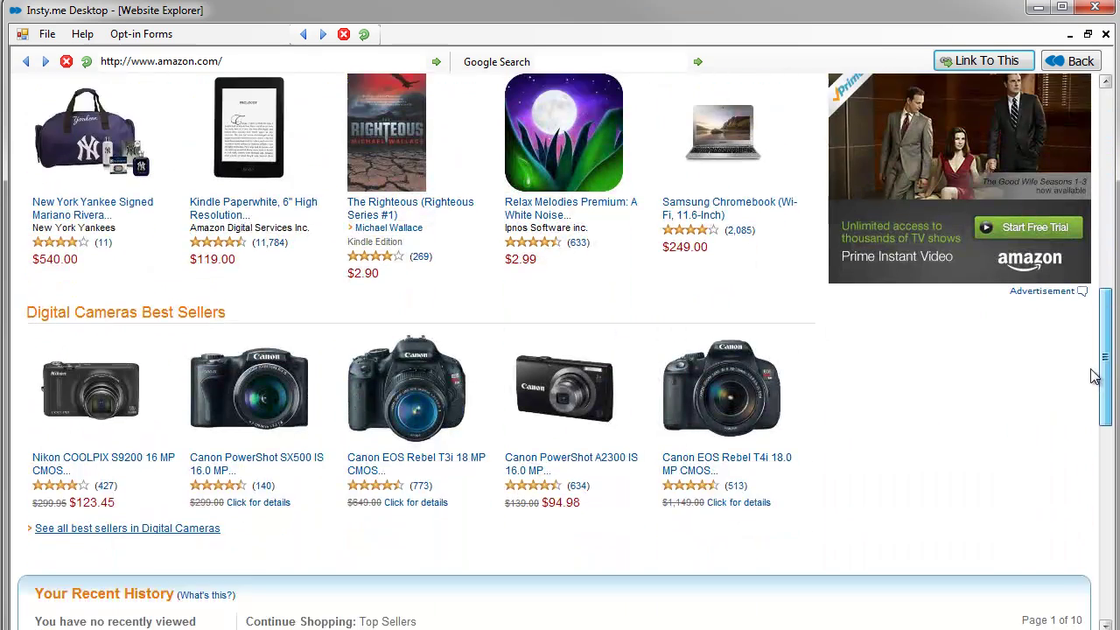
pyautogui.click(442, 462)
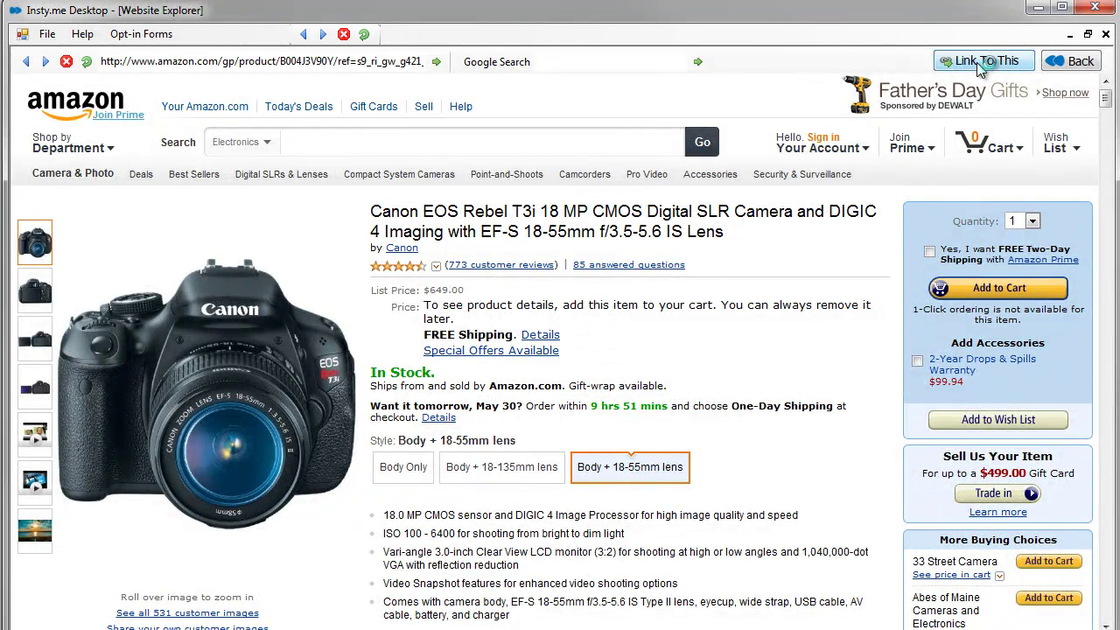
pyautogui.click(978, 62)
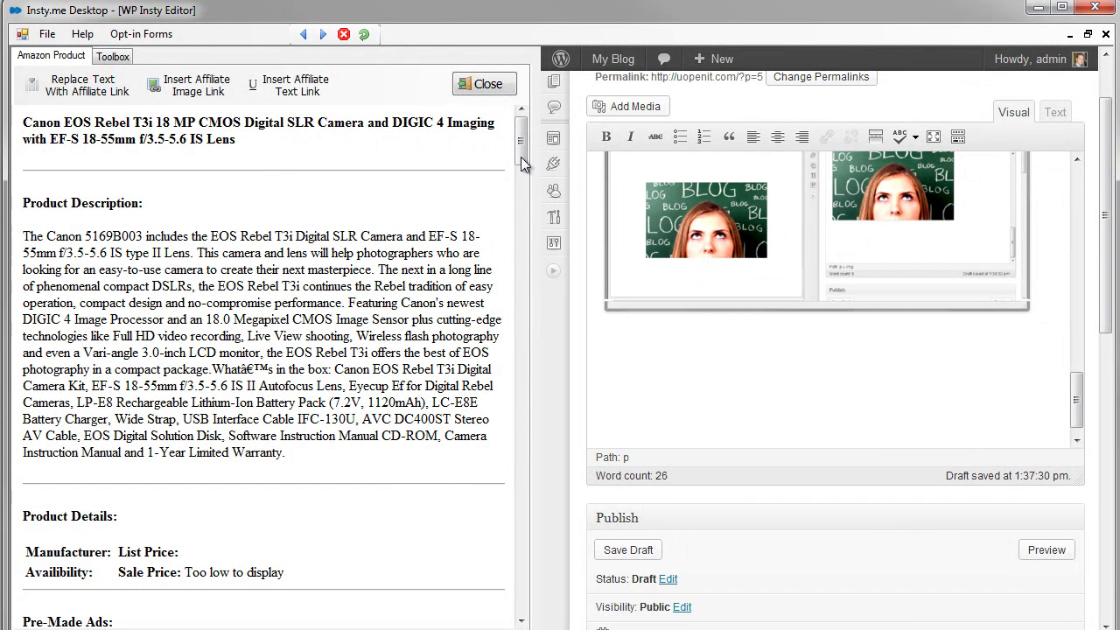
# - Scroll the Amazon panel to Product Images and set the cursor on the empty line below the screenshots
pyautogui.moveTo(521, 161); pyautogui.dragTo(509, 503)
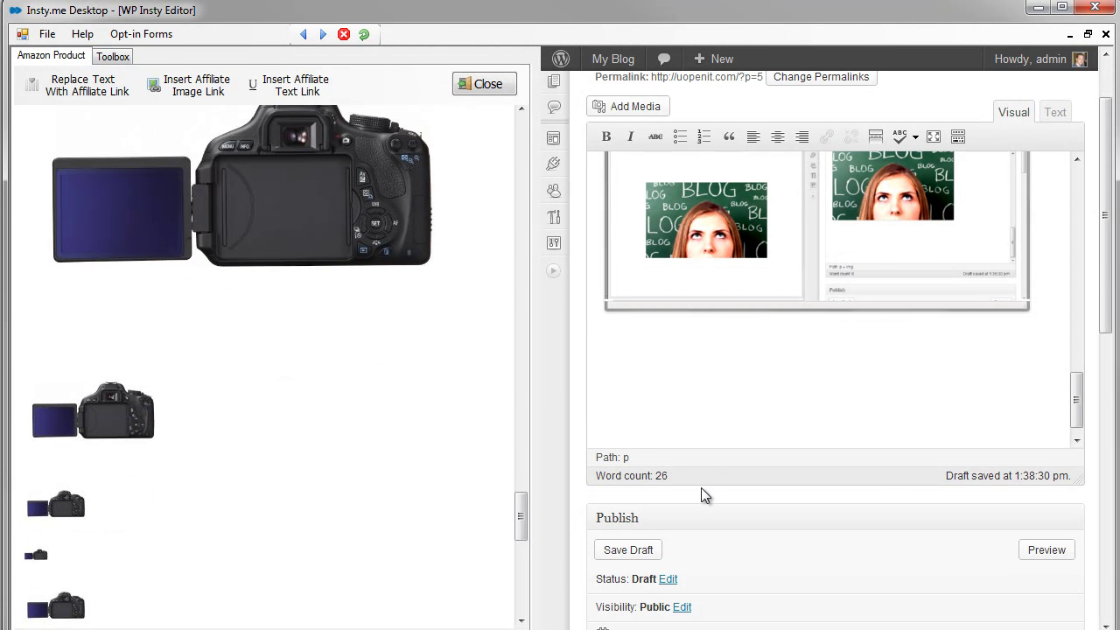
pyautogui.moveTo(521, 520); pyautogui.dragTo(580, 254)
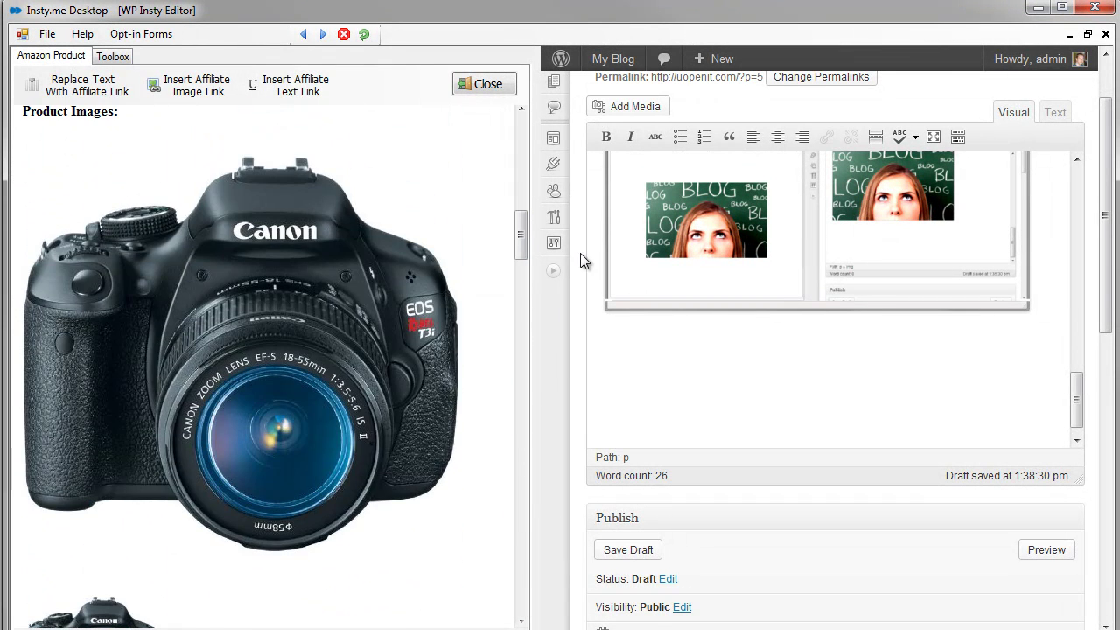
pyautogui.click(670, 419)
# - Insert the front-view Canon camera photo as an Amazon affiliate image link
pyautogui.click(194, 91)
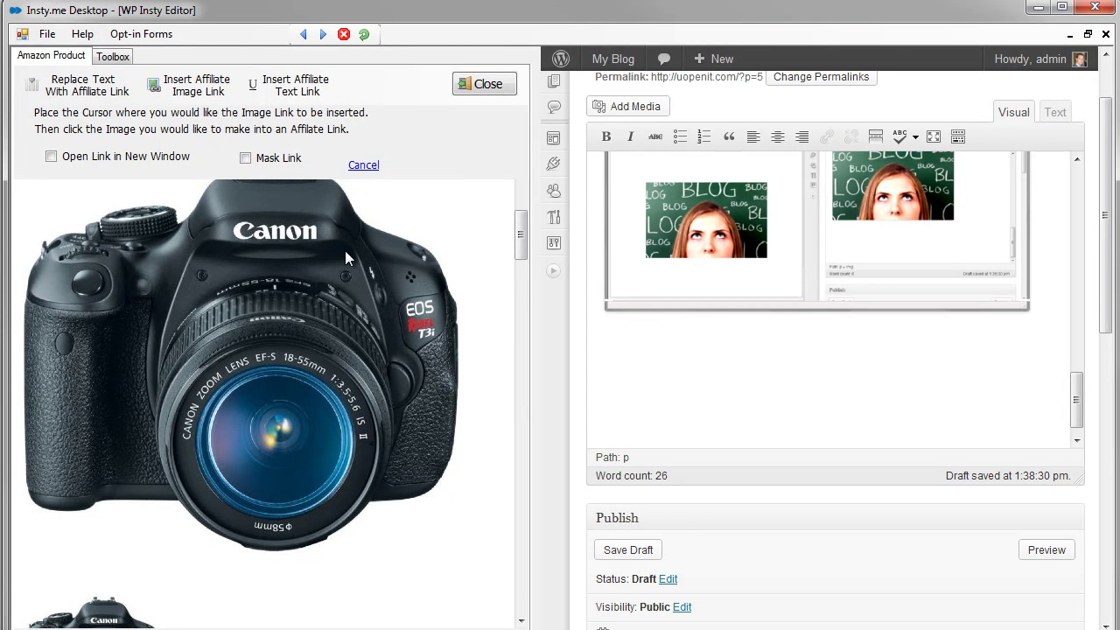
pyautogui.click(260, 404)
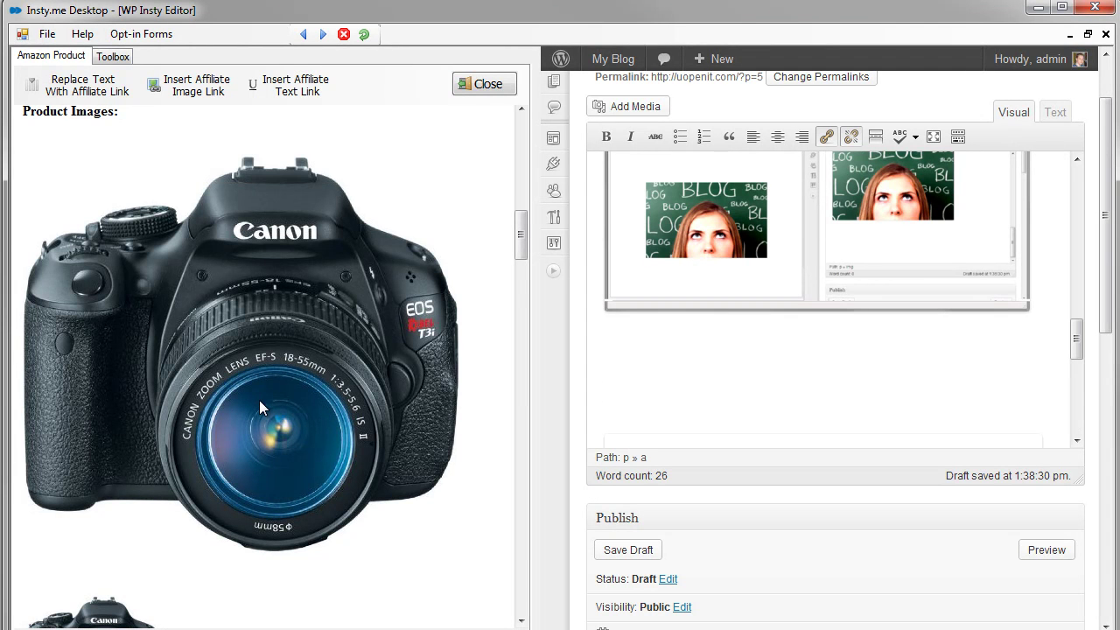
pyautogui.moveTo(1078, 346); pyautogui.dragTo(1077, 416)
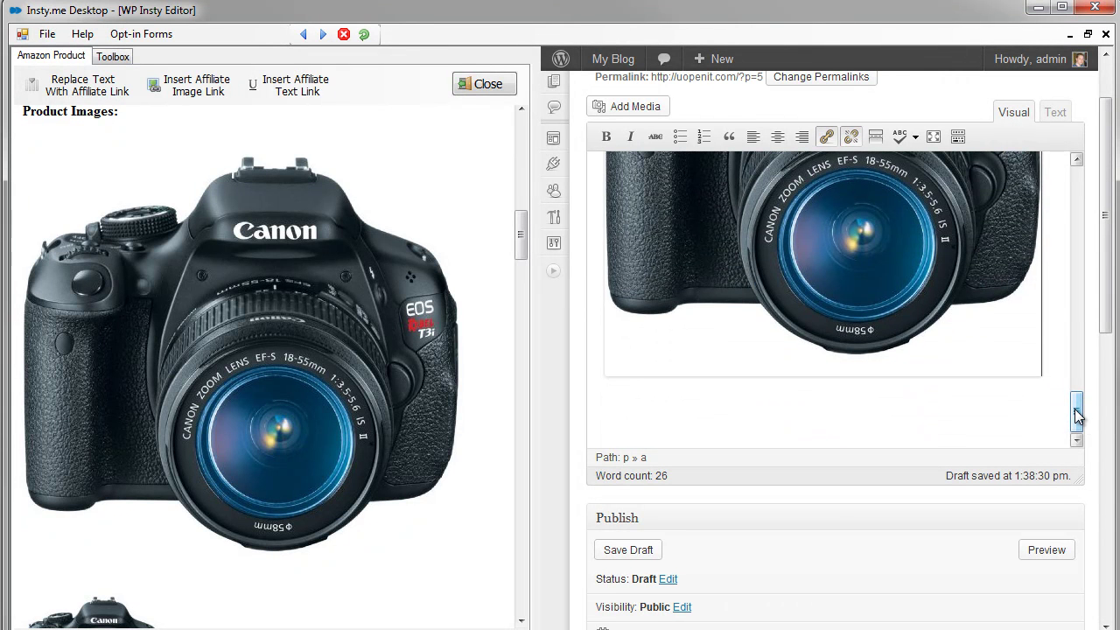
pyautogui.click(1077, 416)
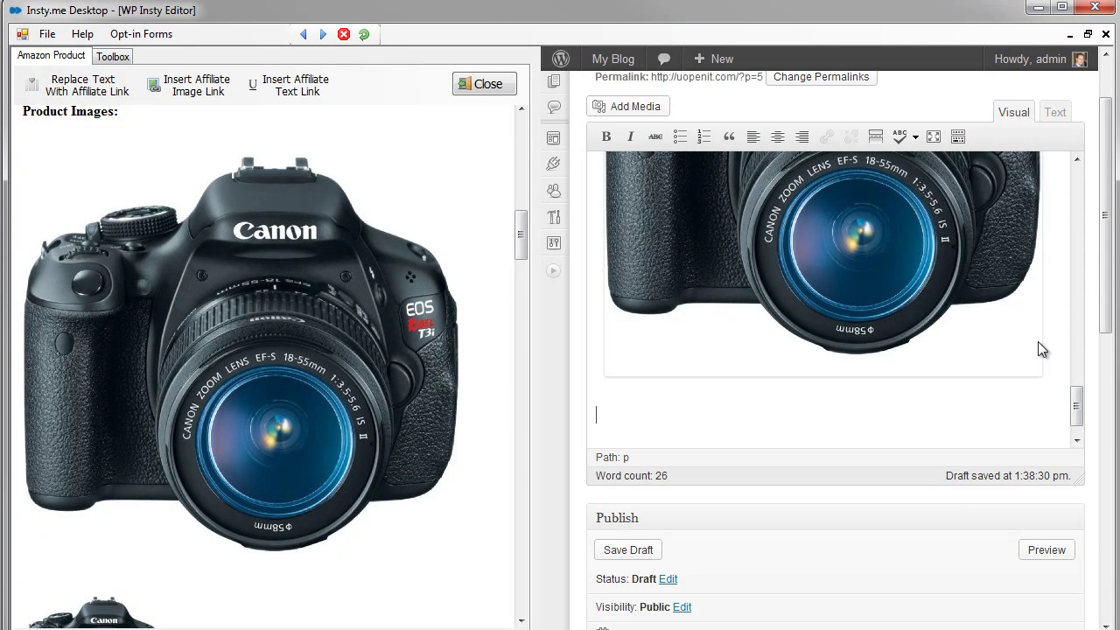
pyautogui.moveTo(523, 237); pyautogui.dragTo(520, 263)
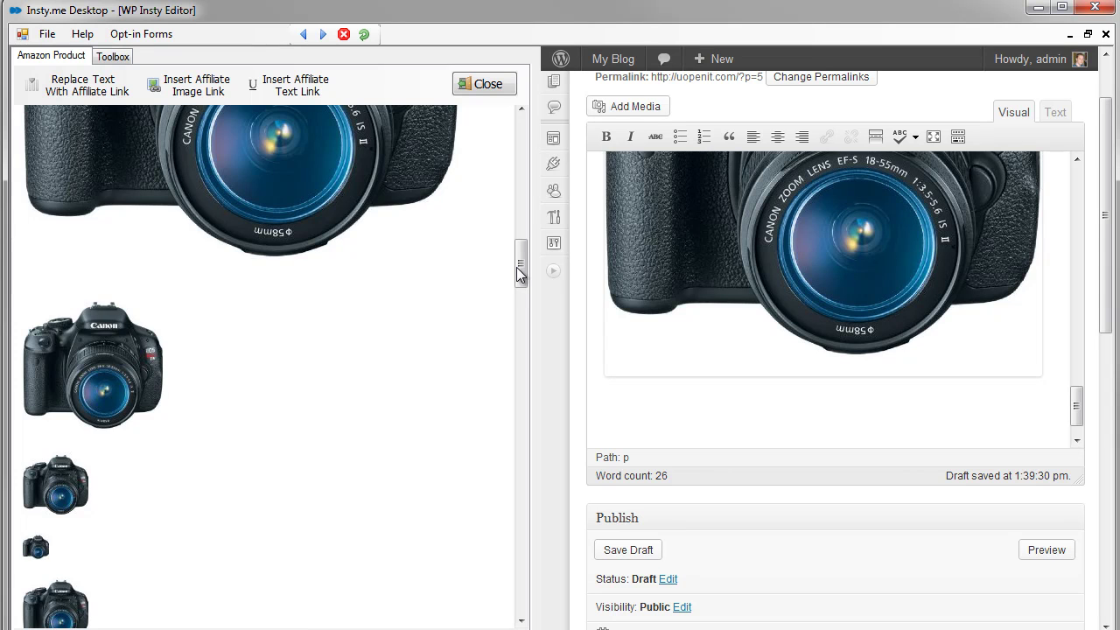
pyautogui.moveTo(520, 273); pyautogui.dragTo(508, 325)
pyautogui.click(637, 397)
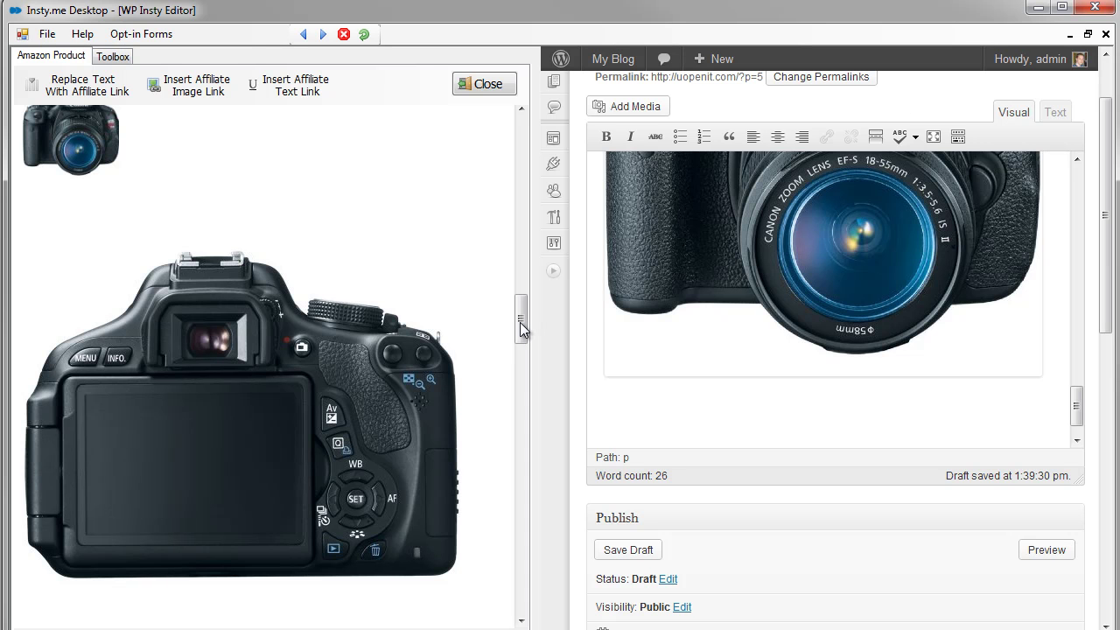
# - Add the back-view camera photo as a second affiliate image link below the first
pyautogui.click(196, 85)
pyautogui.click(350, 436)
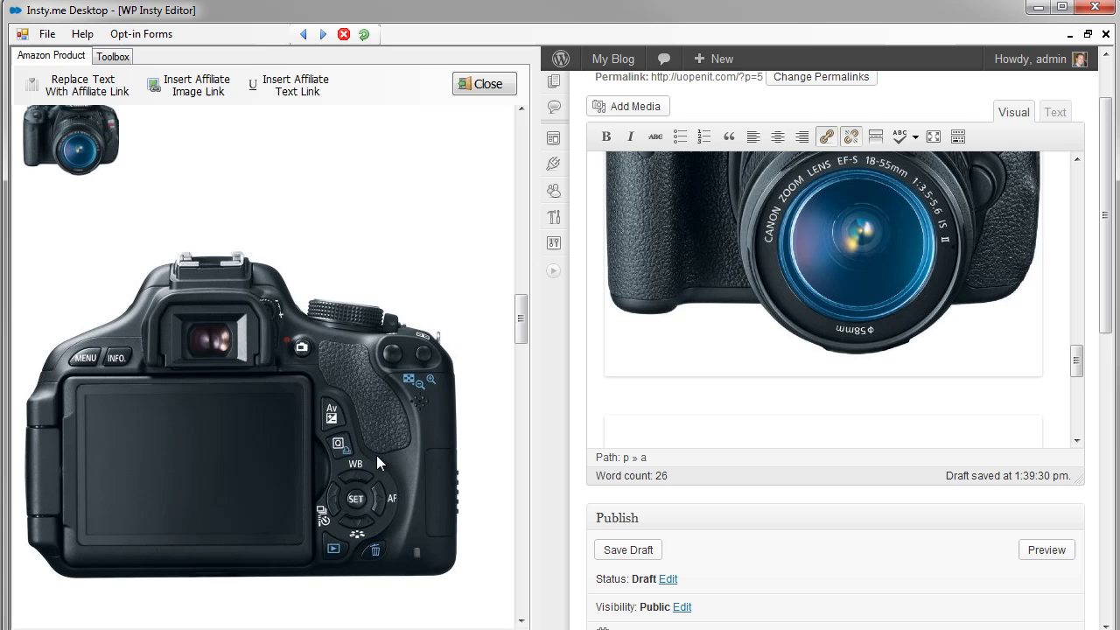
pyautogui.moveTo(1076, 360); pyautogui.dragTo(1077, 409)
pyautogui.click(1047, 382)
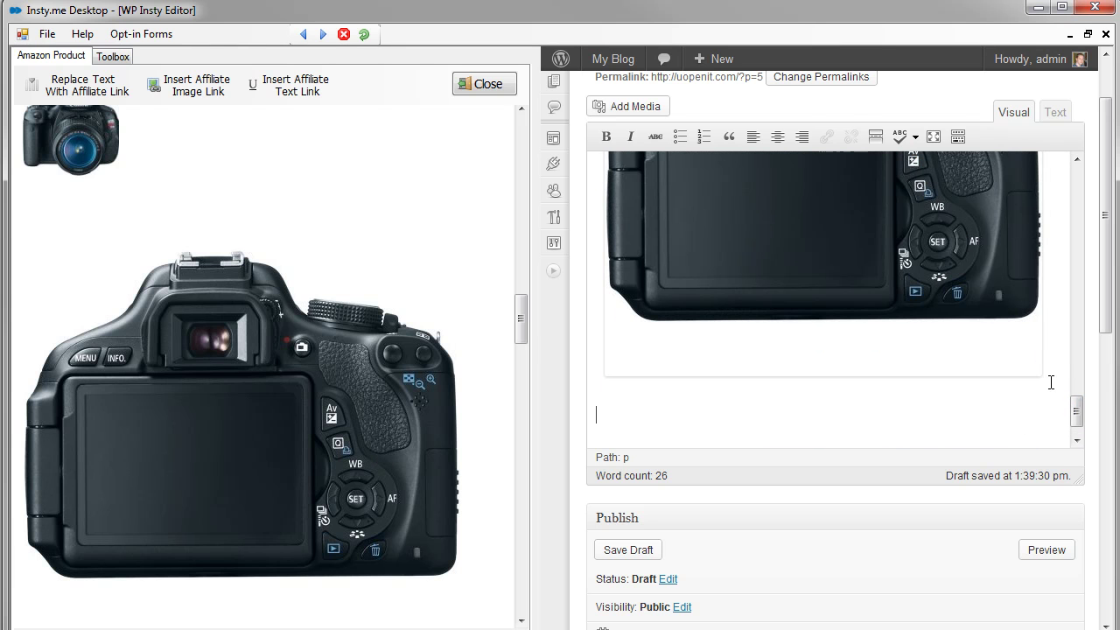
pyautogui.moveTo(522, 331); pyautogui.dragTo(512, 417)
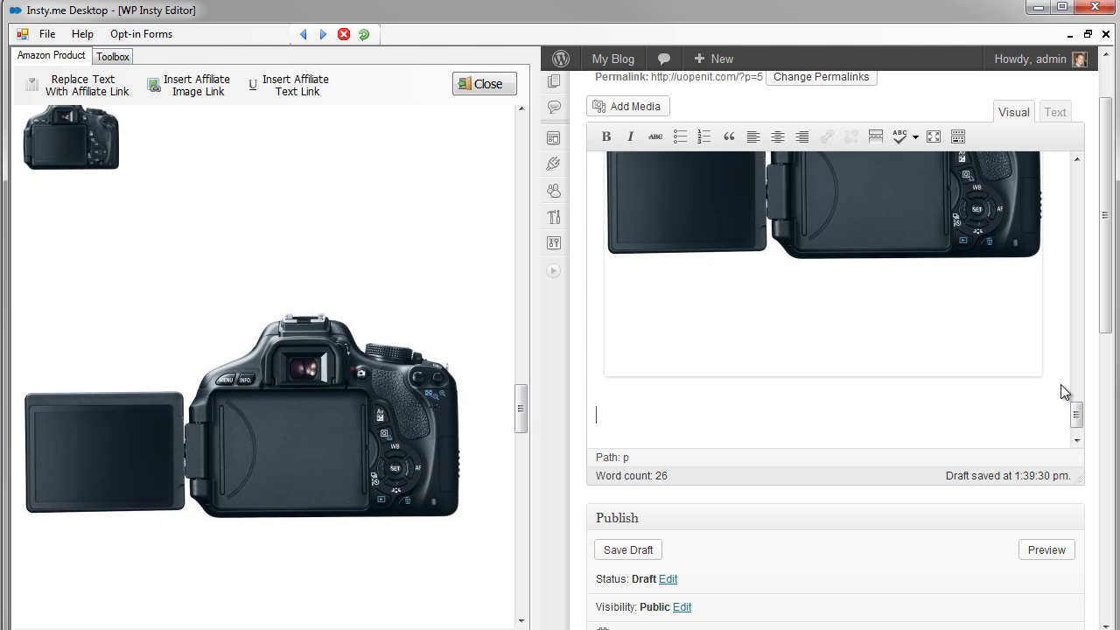
pyautogui.scroll(1, 522, 425)
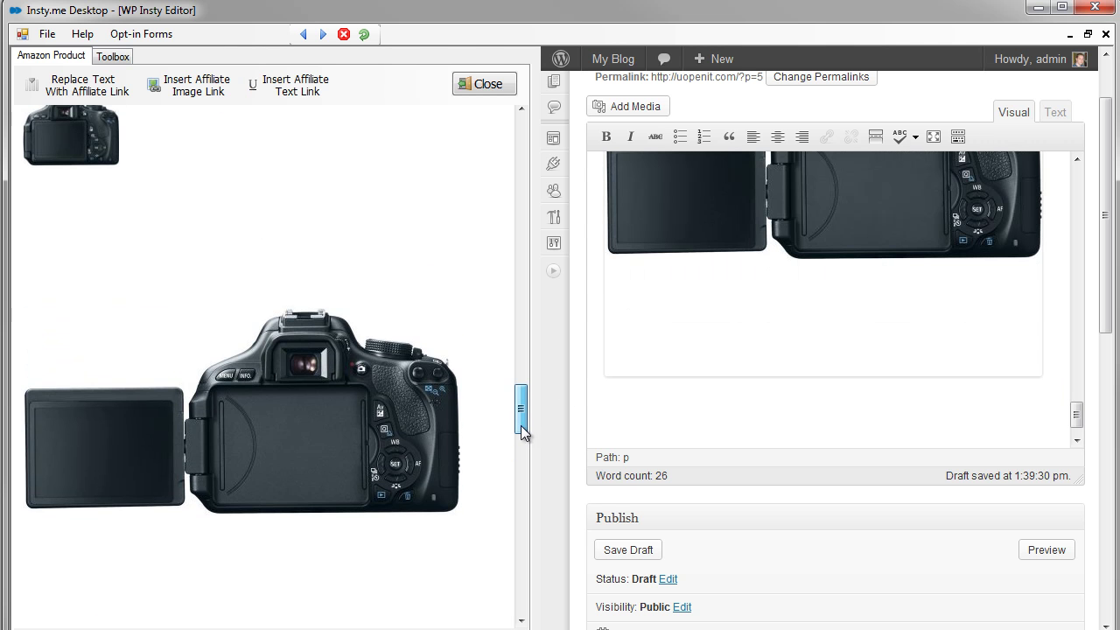
# - Insert a 'Read More...' Amazon affiliate text link into the post
pyautogui.click(289, 87)
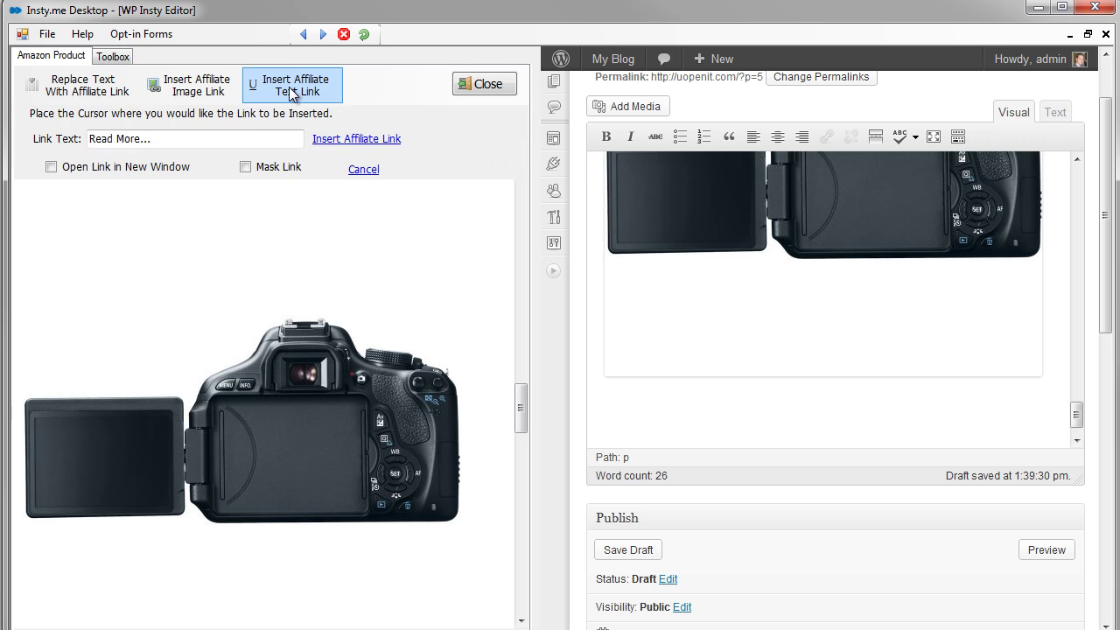
pyautogui.moveTo(219, 142); pyautogui.dragTo(83, 142)
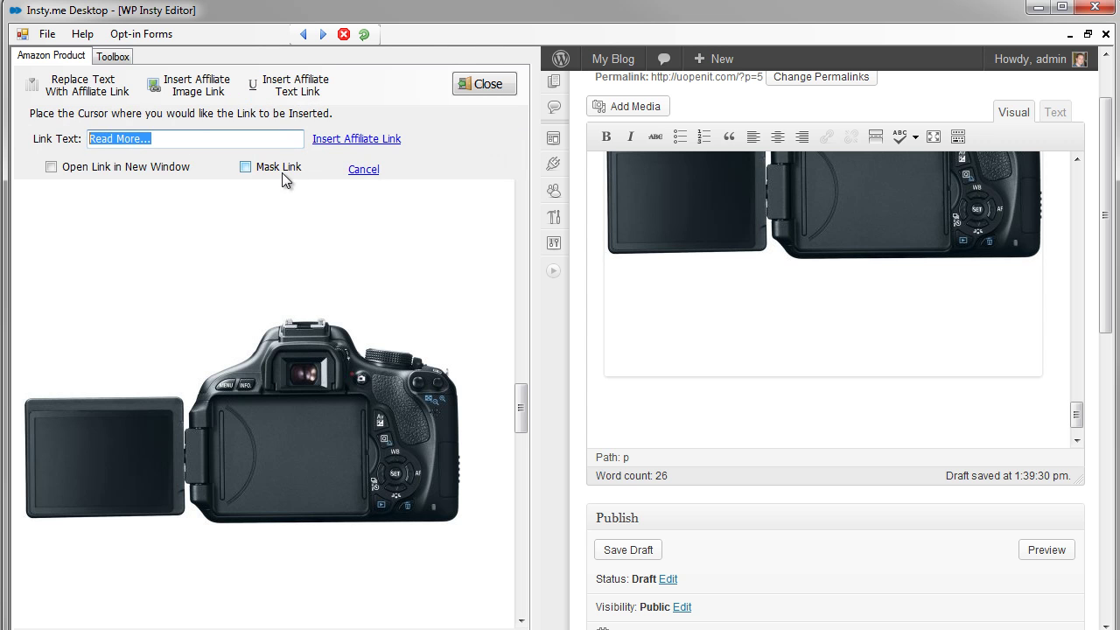
pyautogui.click(359, 139)
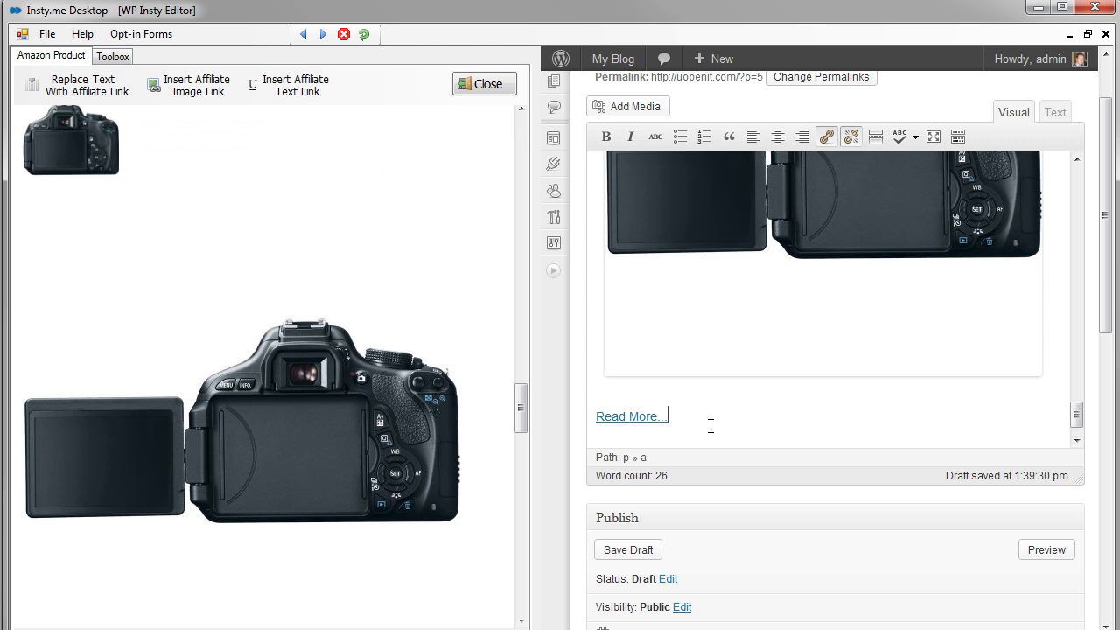
pyautogui.moveTo(1076, 415); pyautogui.dragTo(1062, 436)
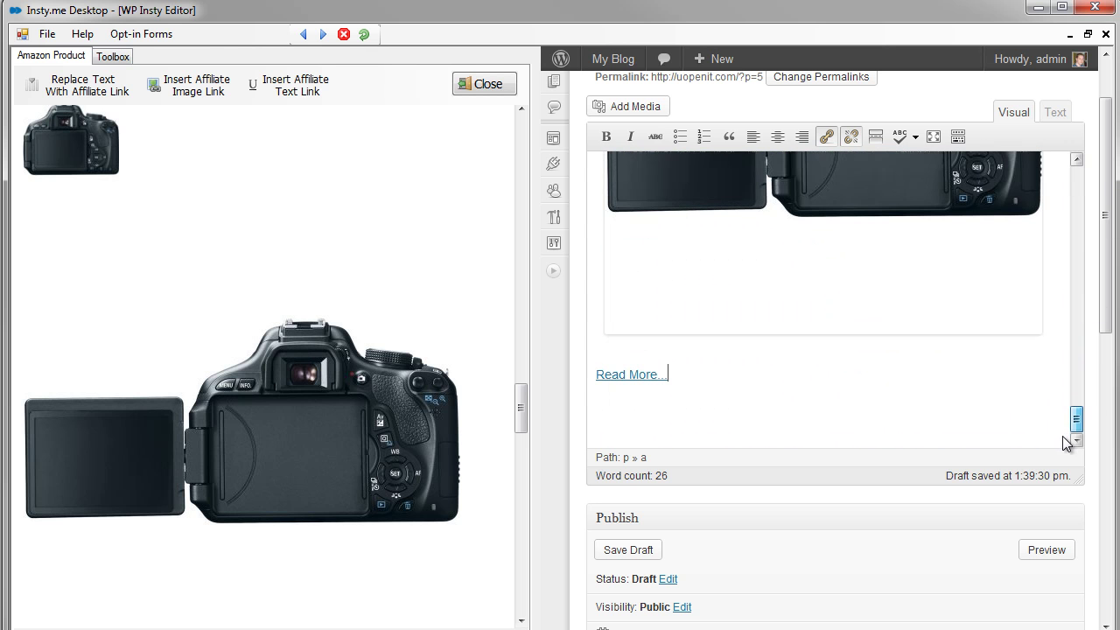
# - Type 'Camera' on a new line above it and turn only that word into an affiliate link
pyautogui.click(1056, 335)
pyautogui.press('Return')
pyautogui.write('Camera')
pyautogui.doubleClick(642, 376)
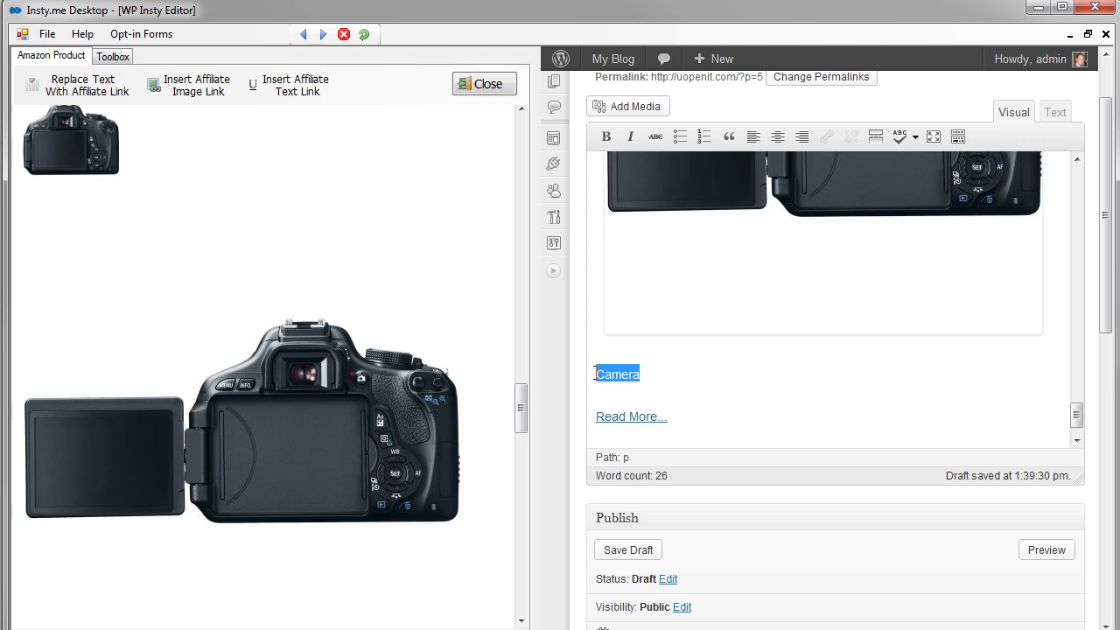
pyautogui.click(95, 93)
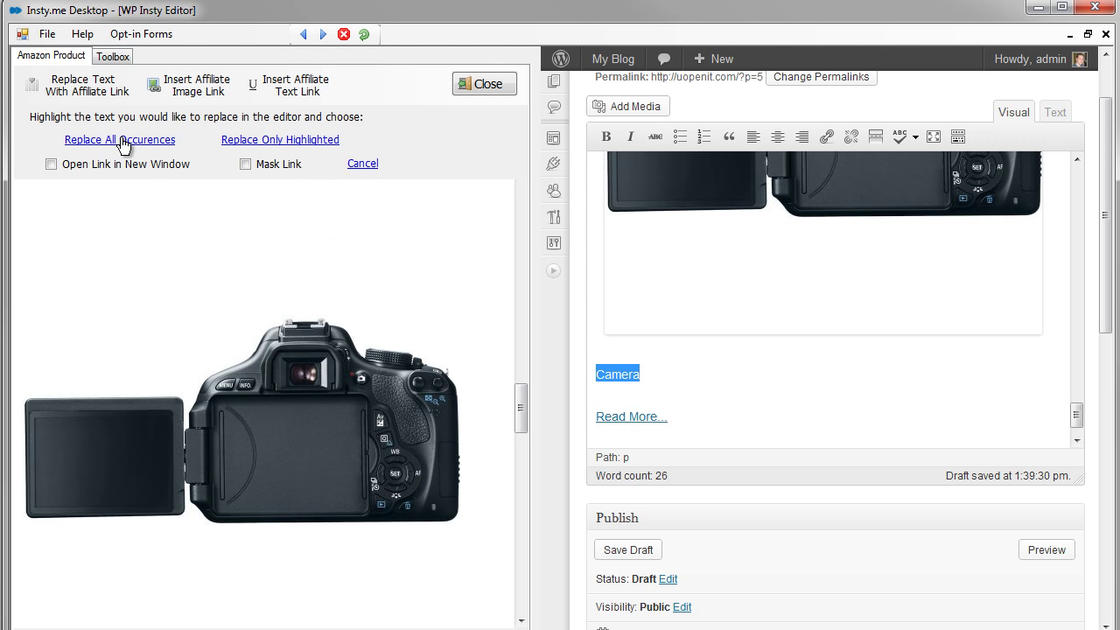
pyautogui.click(285, 143)
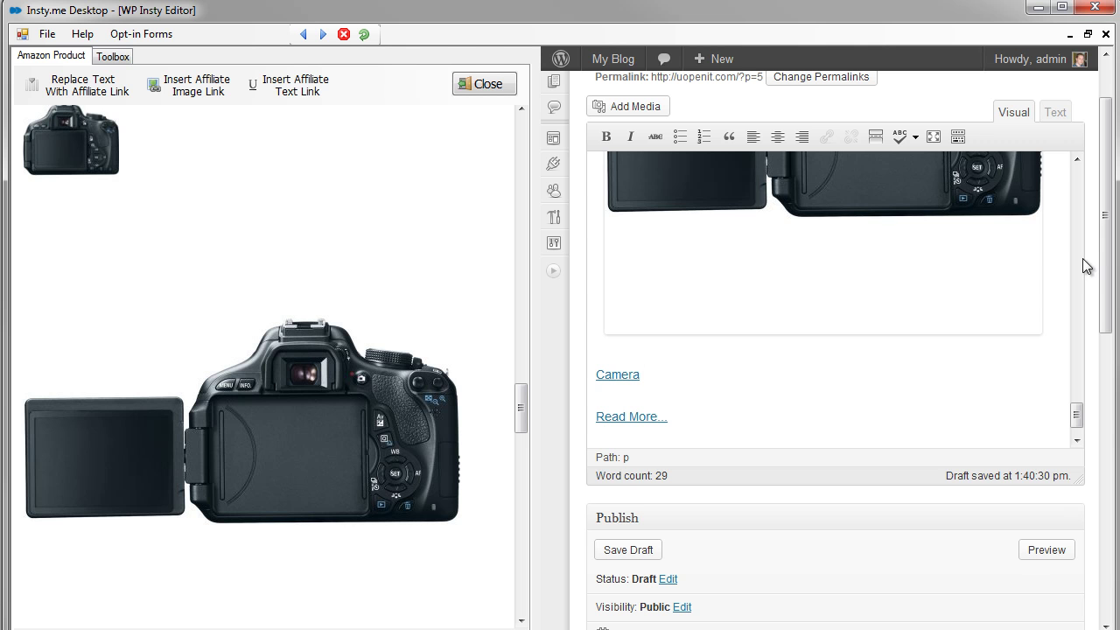
pyautogui.moveTo(1107, 254); pyautogui.dragTo(1108, 376)
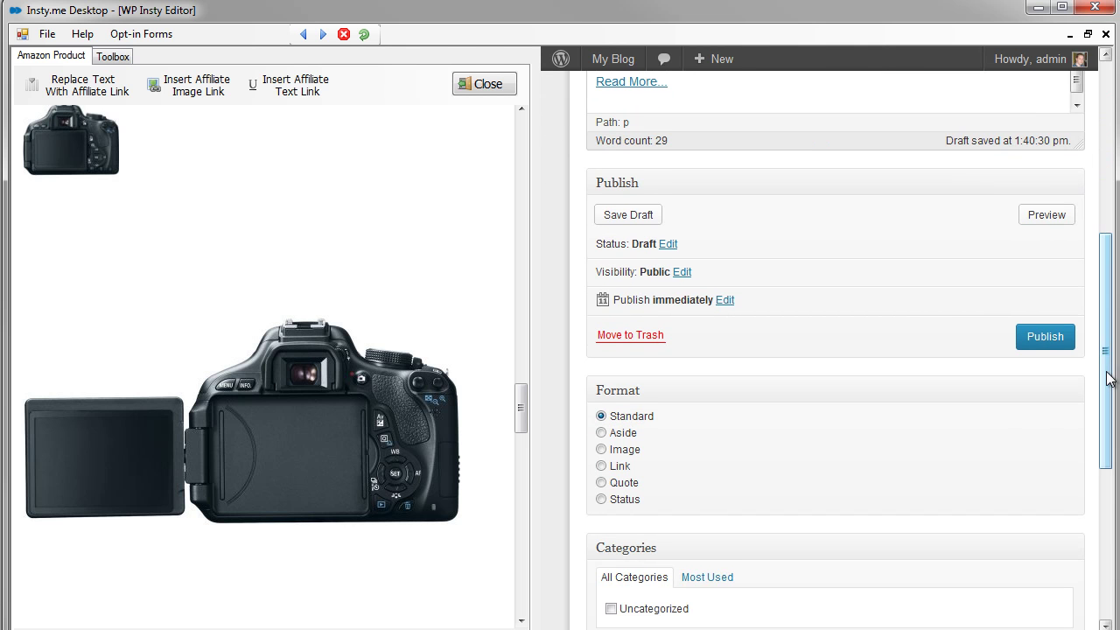
# - Publish the post and scroll through the live page
pyautogui.click(1049, 338)
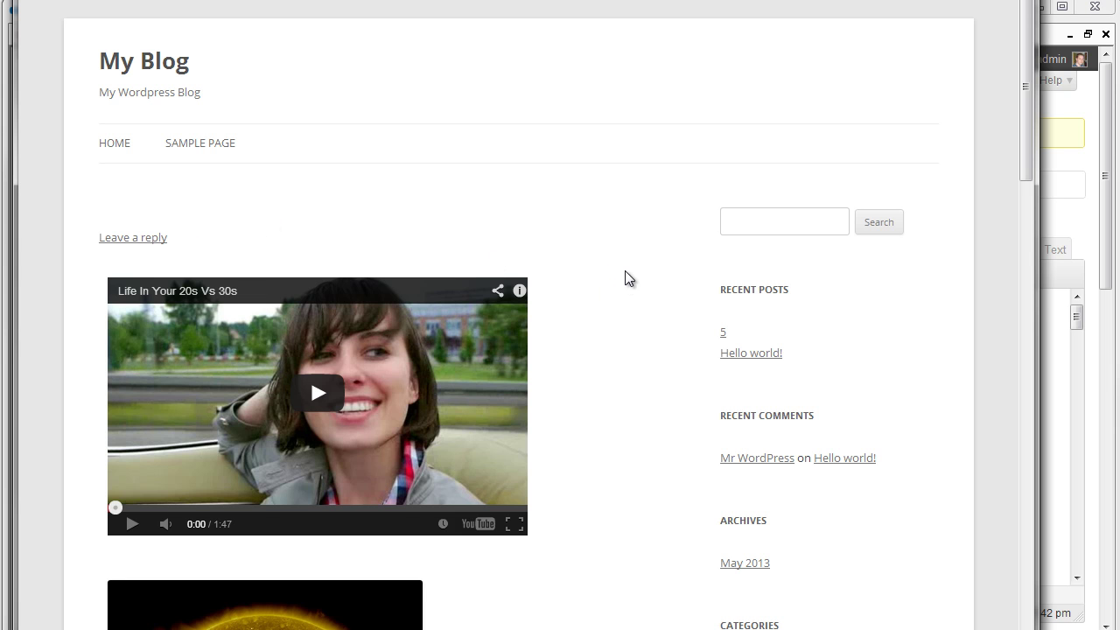
pyautogui.scroll(-1, 627, 276)
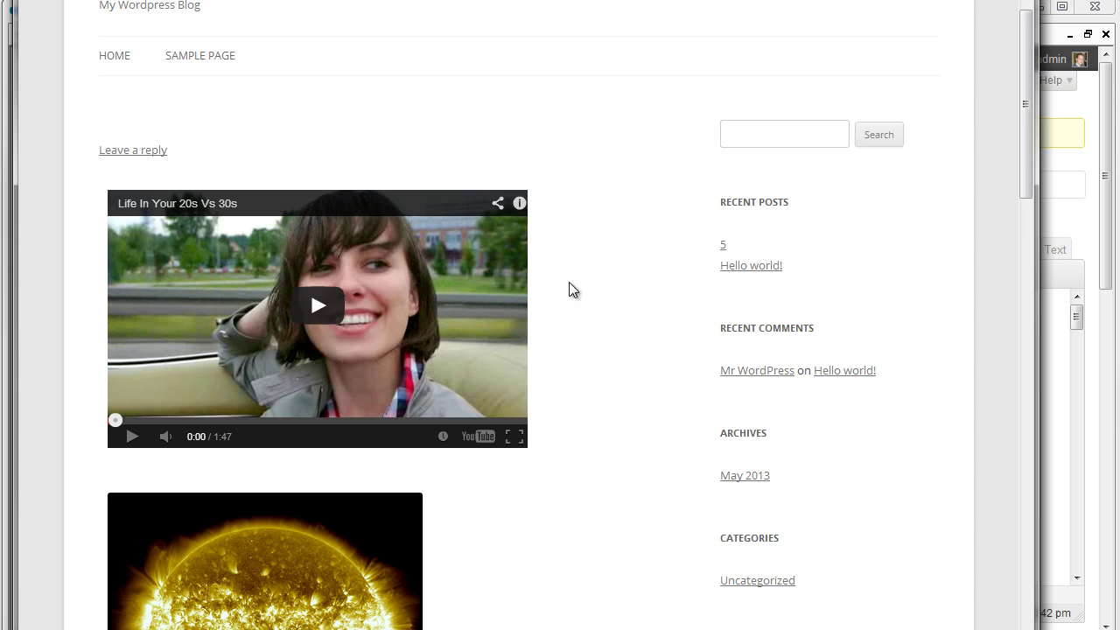
pyautogui.scroll(-4, 578, 278)
pyautogui.scroll(-1, 581, 272)
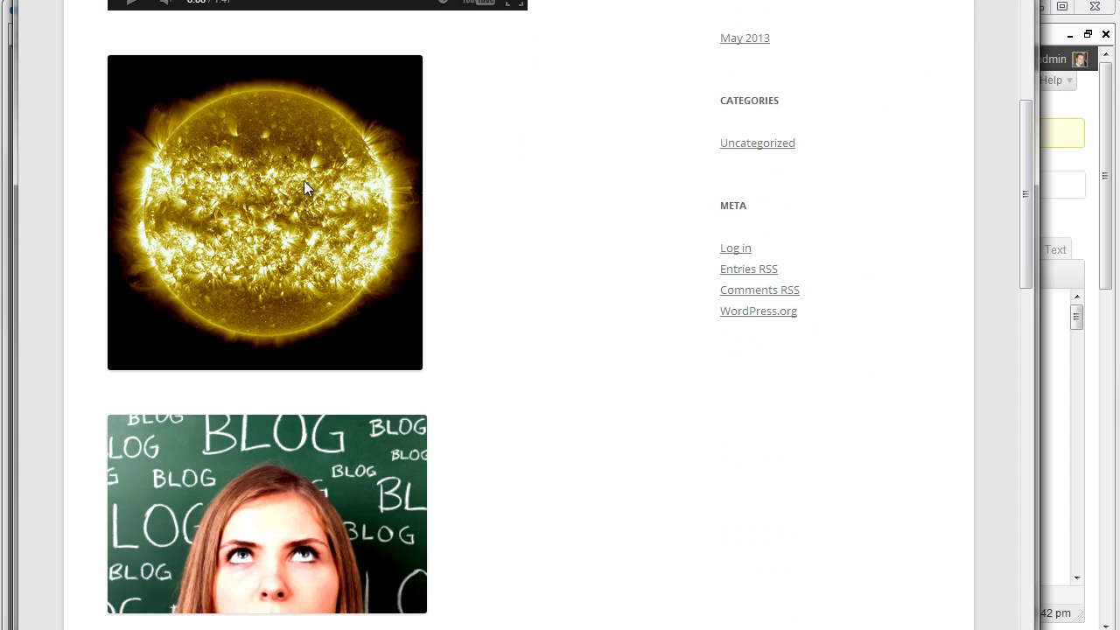
pyautogui.scroll(-4, 528, 203)
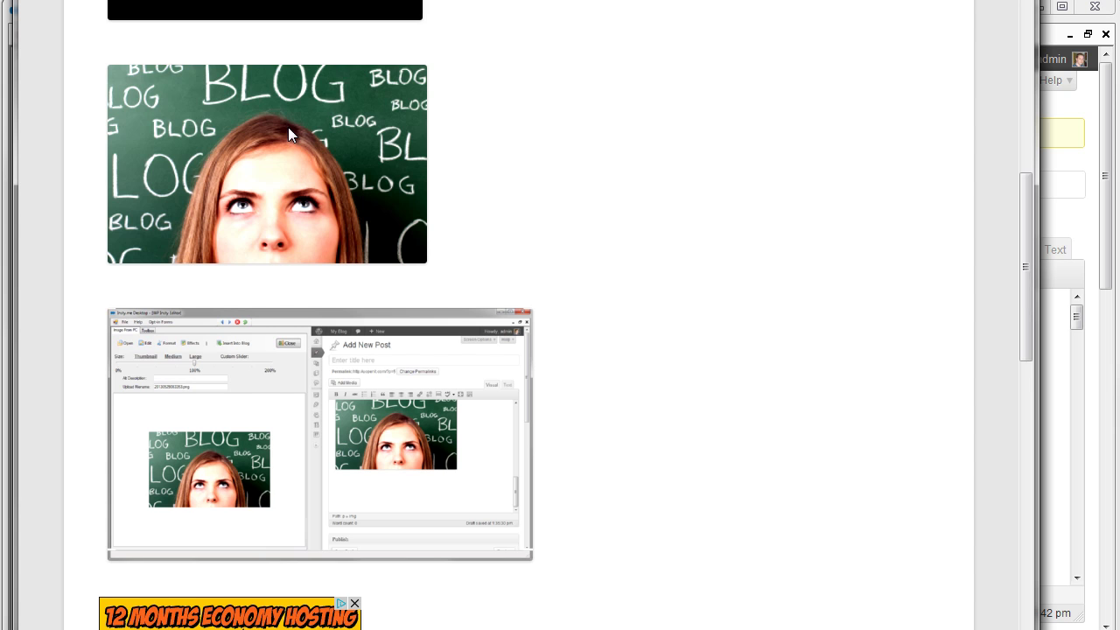
pyautogui.scroll(-2, 569, 193)
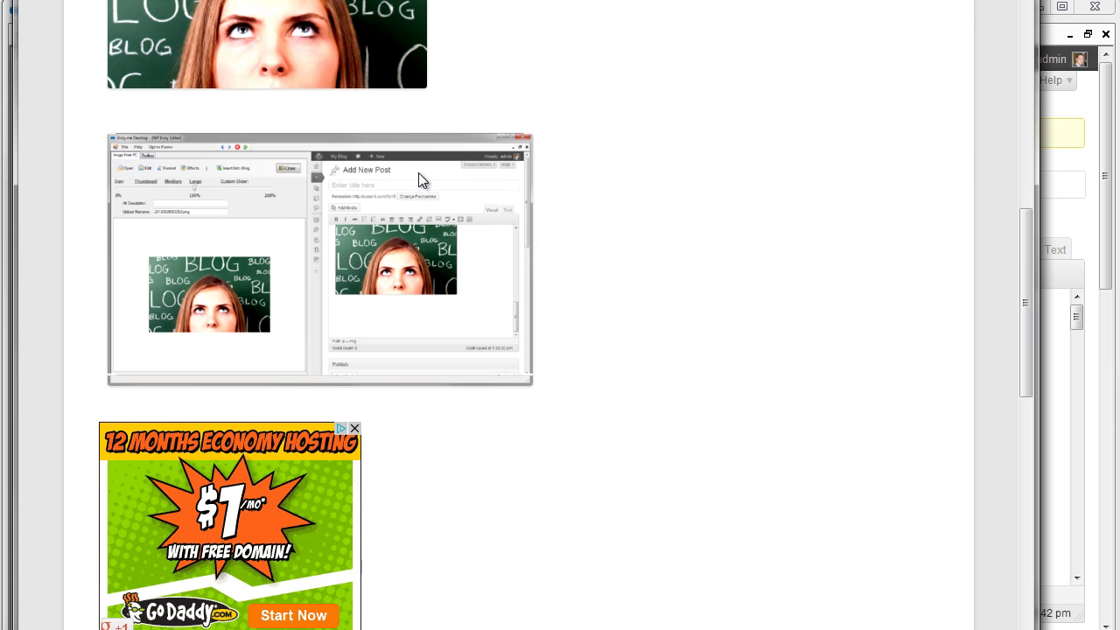
pyautogui.scroll(-2, 531, 209)
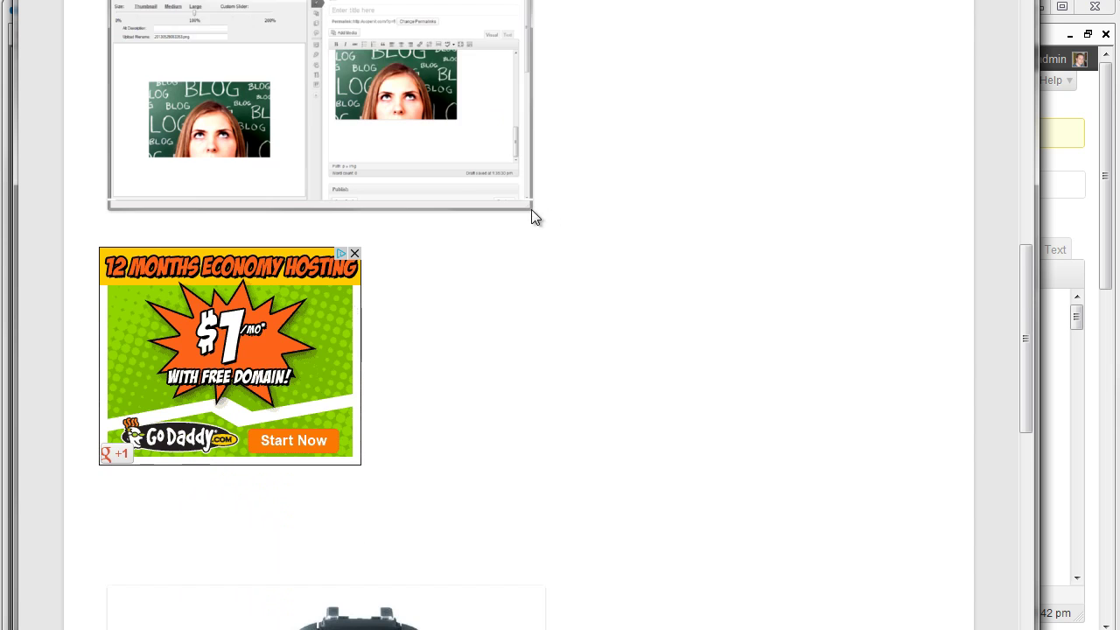
pyautogui.scroll(-1, 570, 213)
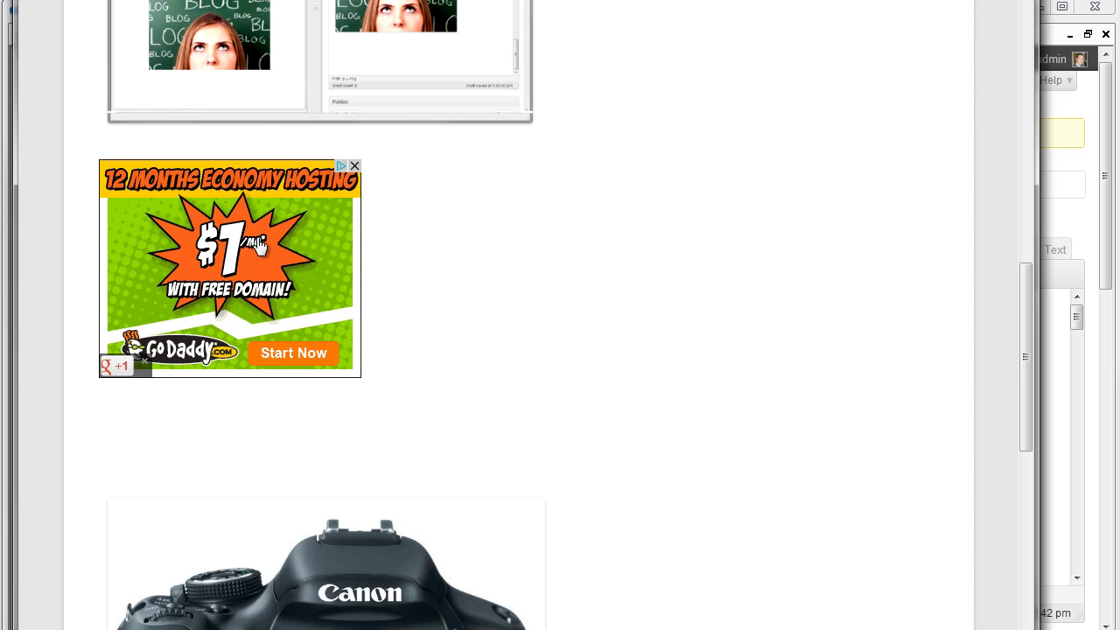
pyautogui.scroll(-1, 365, 243)
pyautogui.scroll(-4, 534, 224)
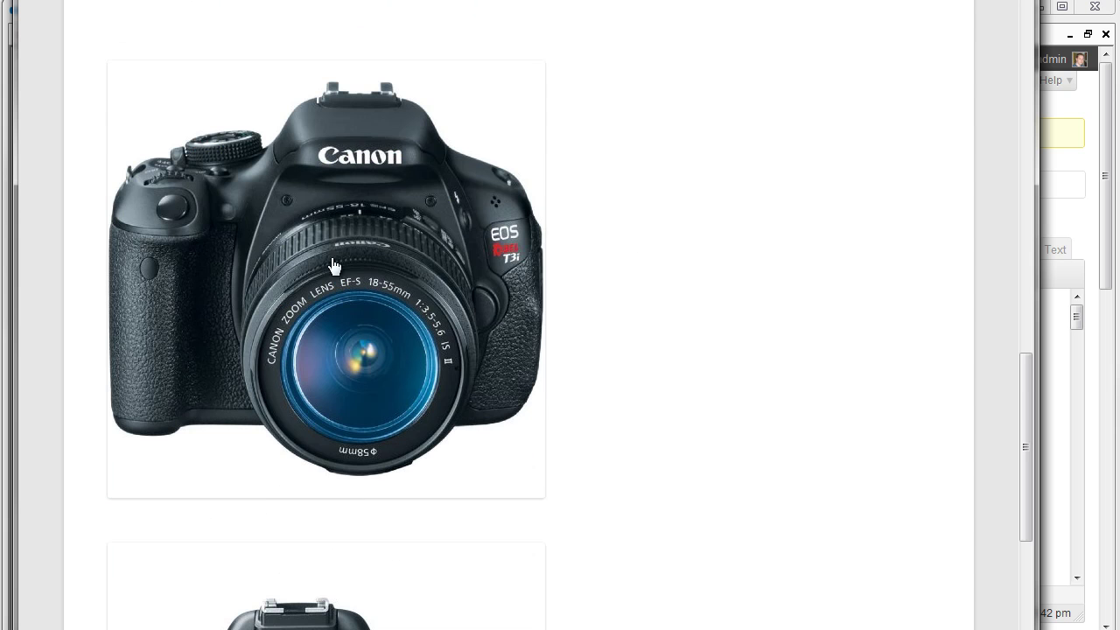
pyautogui.scroll(-1, 623, 251)
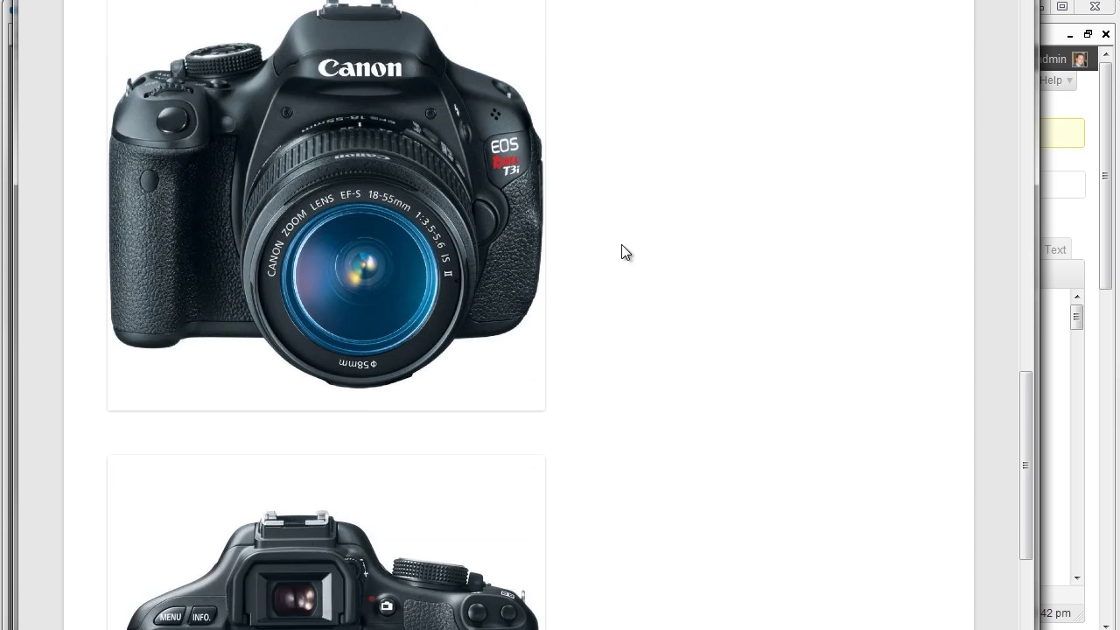
pyautogui.scroll(2, 621, 244)
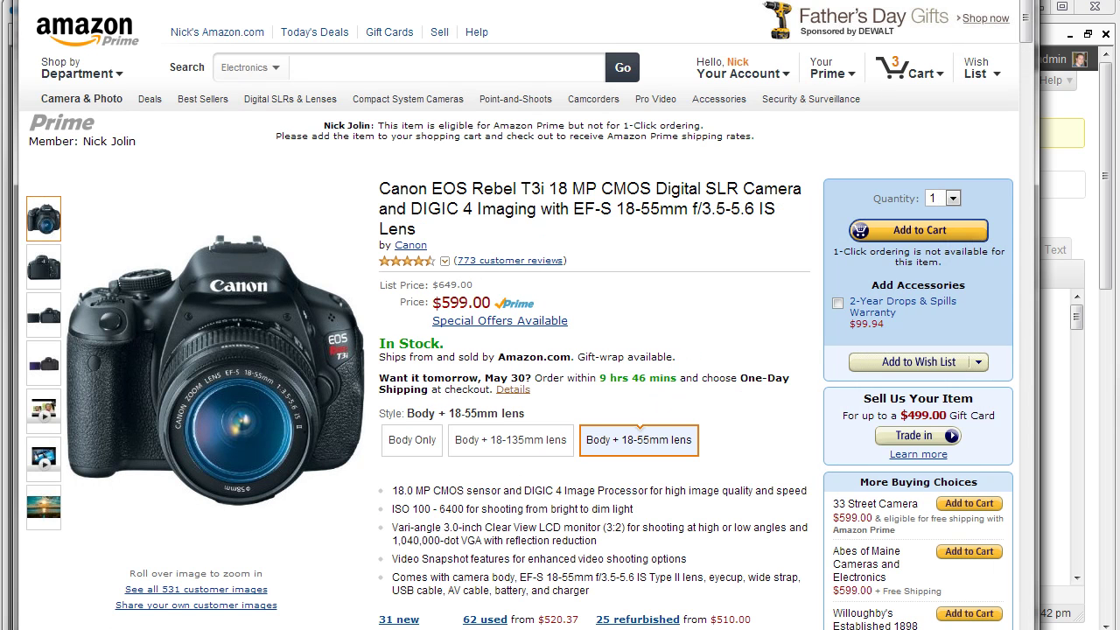
# - Follow the Camera link to its Amazon listing and return to the published post
pyautogui.hotkey('ctrl', 'Tab')
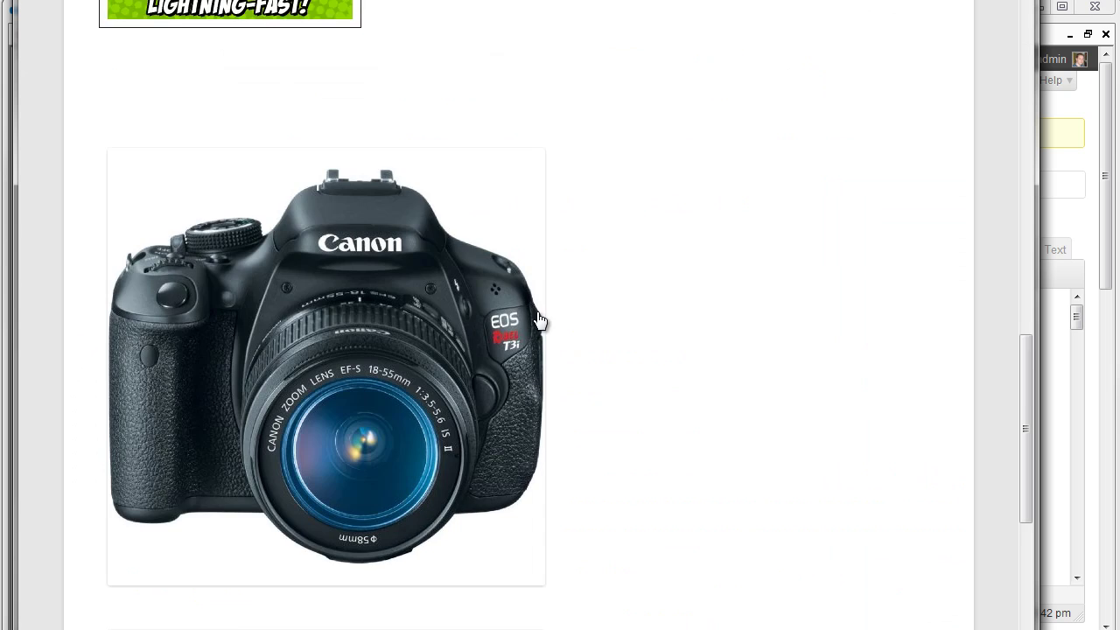
pyautogui.scroll(-8, 656, 298)
pyautogui.scroll(-7, 665, 292)
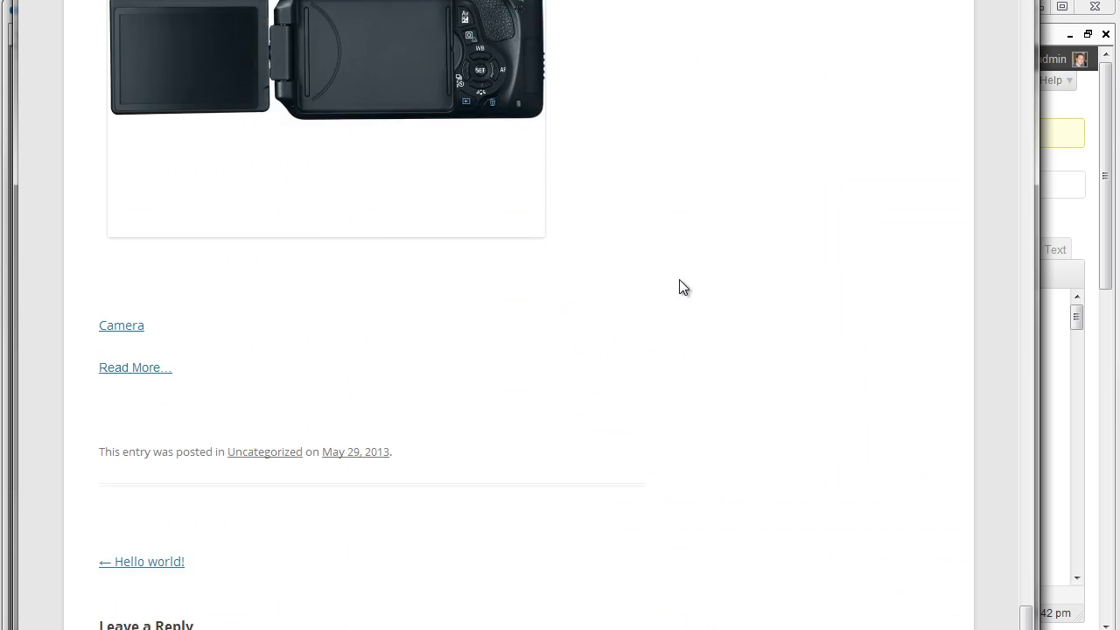
pyautogui.scroll(3, 680, 287)
pyautogui.scroll(-3, 700, 271)
pyautogui.click(125, 326)
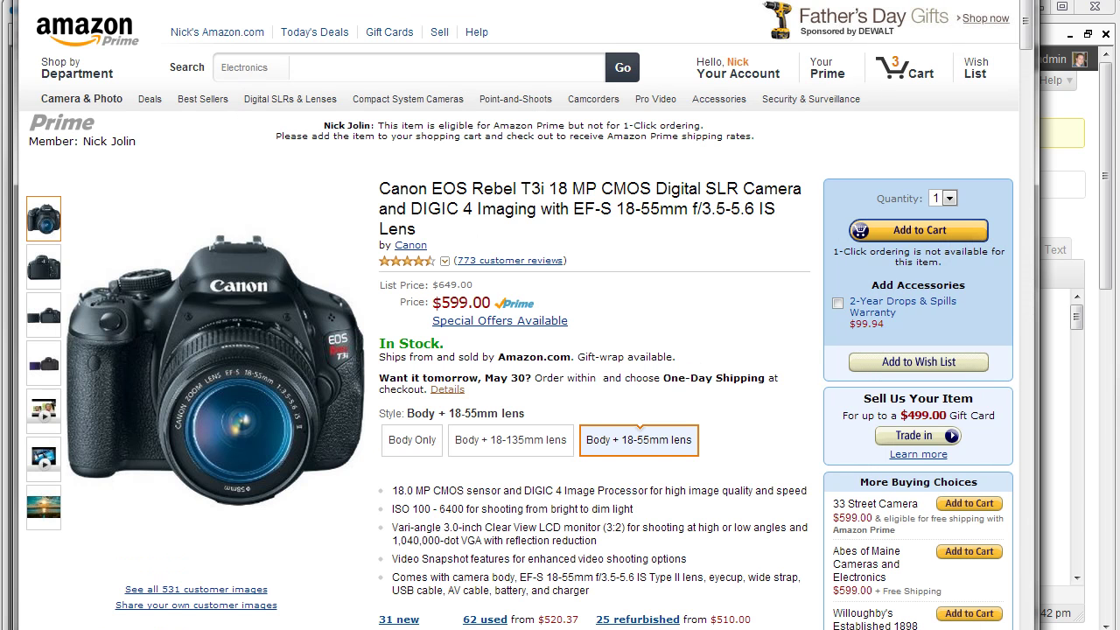
pyautogui.hotkey('alt', 'Left')
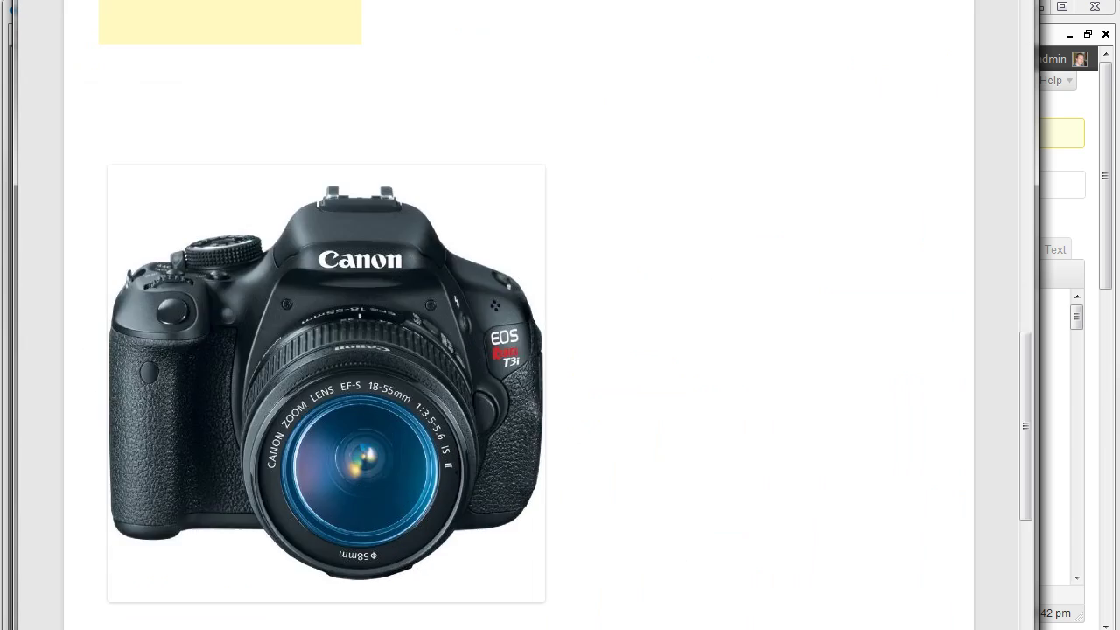
pyautogui.scroll(4, 672, 382)
pyautogui.scroll(15, 672, 382)
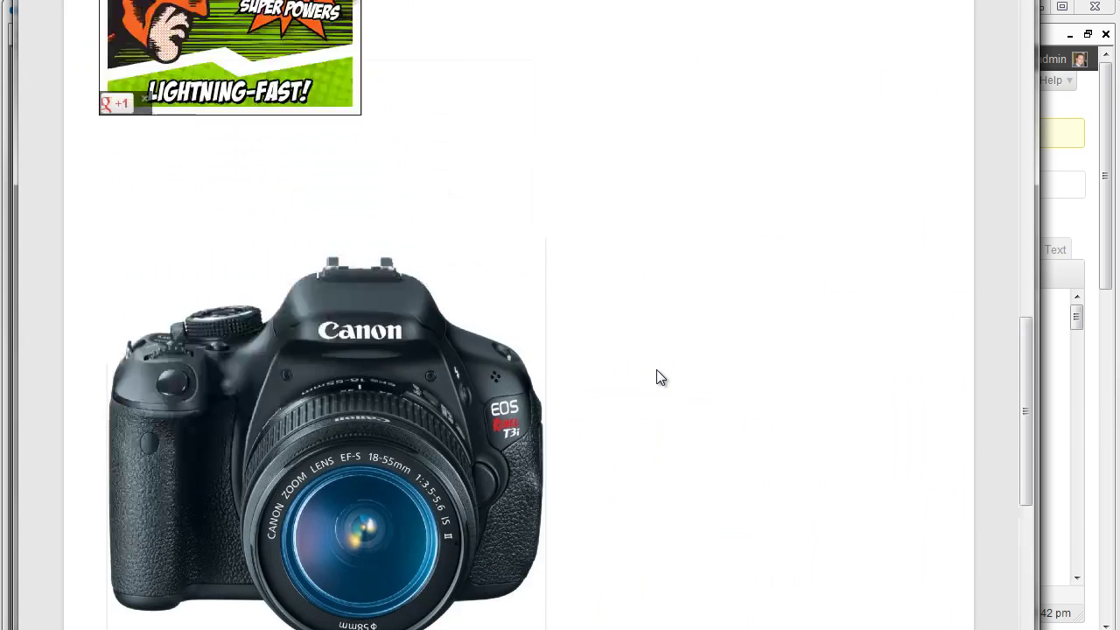
pyautogui.scroll(10, 598, 382)
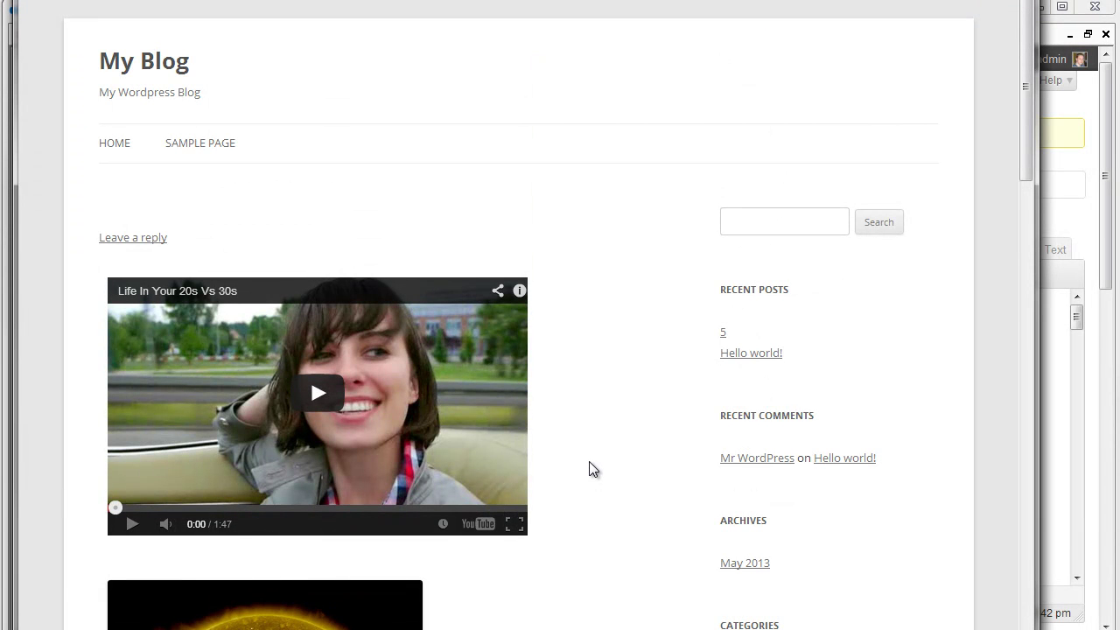
# - Close the live blog browser and Amazon product tools, then place the cursor below Read More...
pyautogui.hotkey('alt', 'F4')
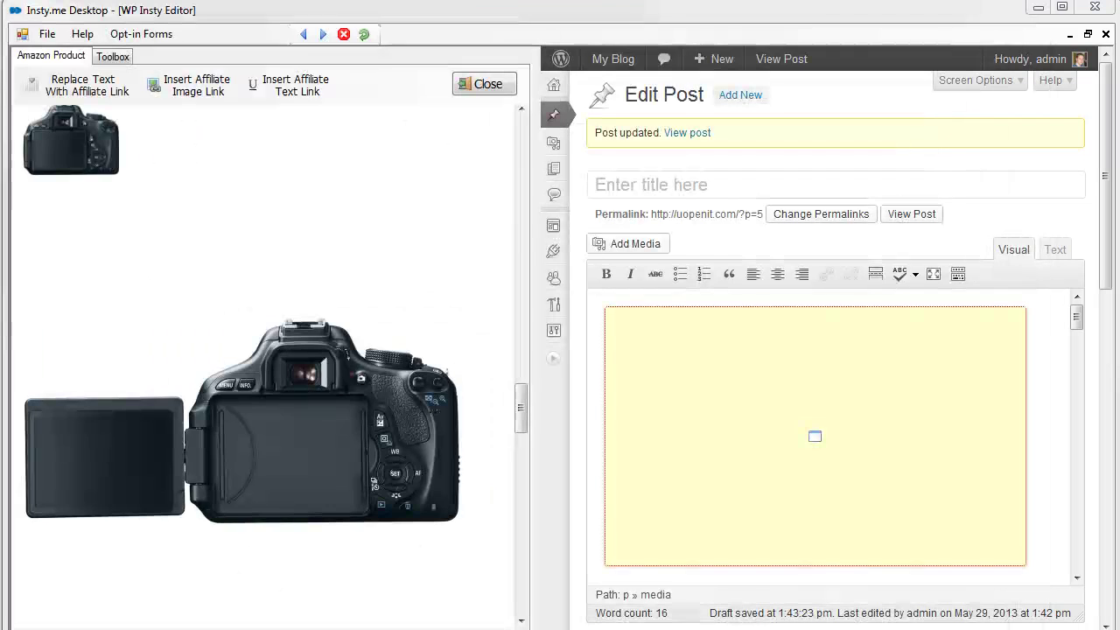
pyautogui.click(487, 84)
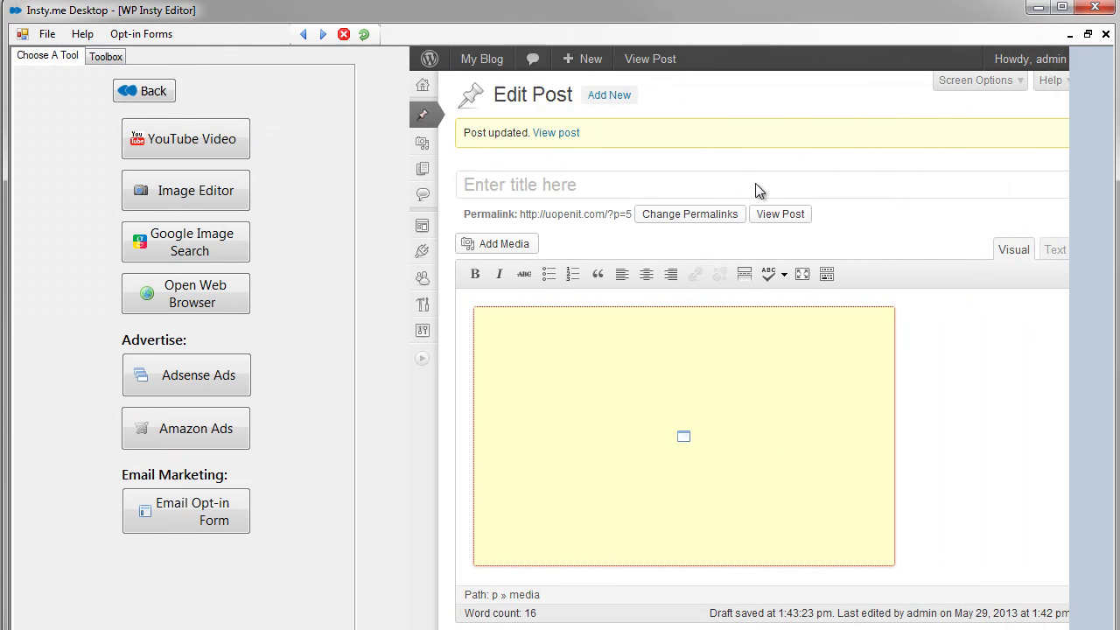
pyautogui.scroll(-3, 1099, 285)
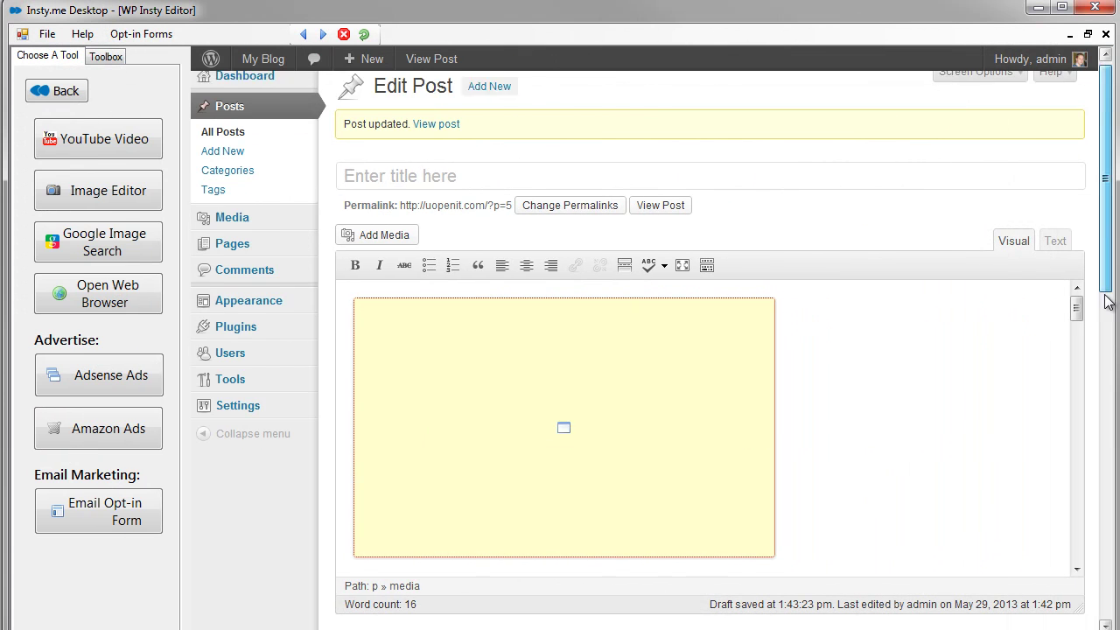
pyautogui.scroll(-3, 1081, 394)
pyautogui.click(635, 462)
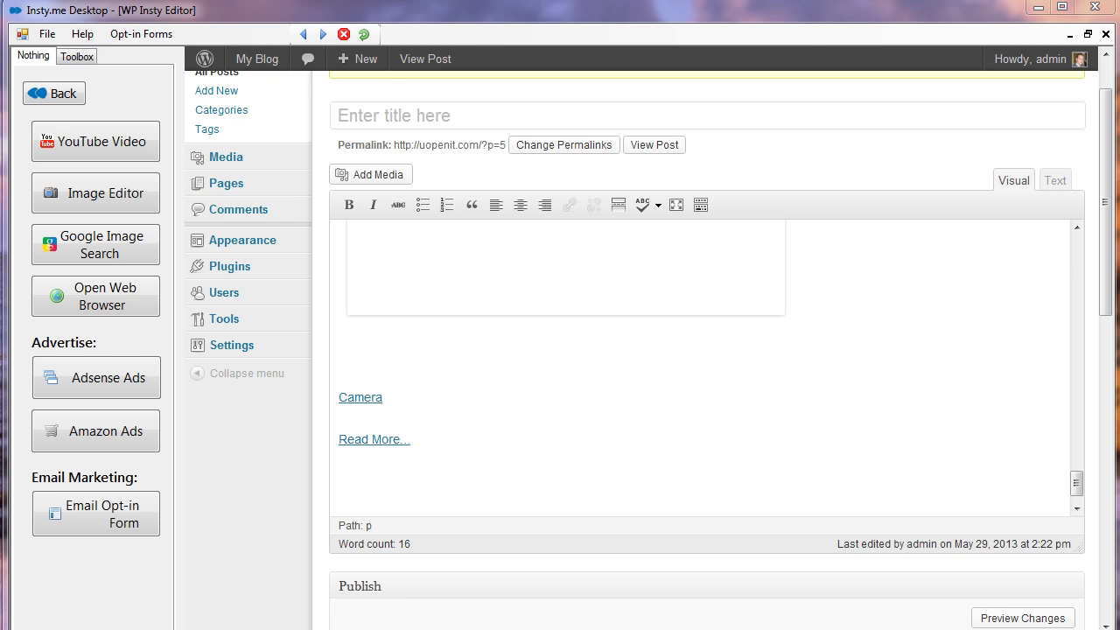
# - Start an email opt-in form from the Insty.me brand's Insty.me Customers list and accept its opt-in code
pyautogui.click(106, 520)
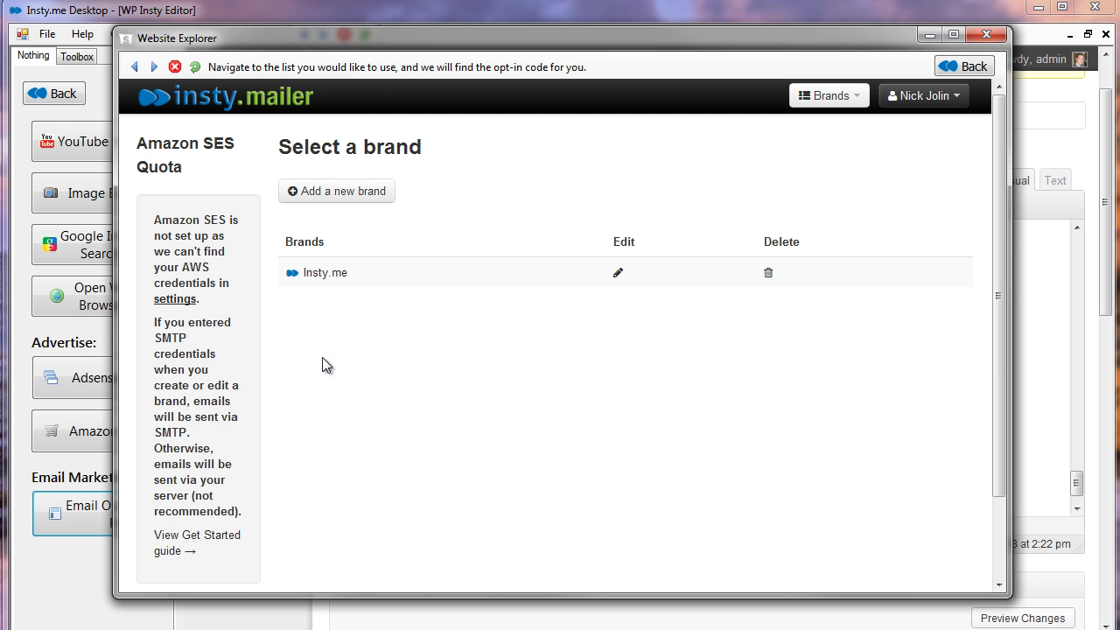
pyautogui.click(334, 275)
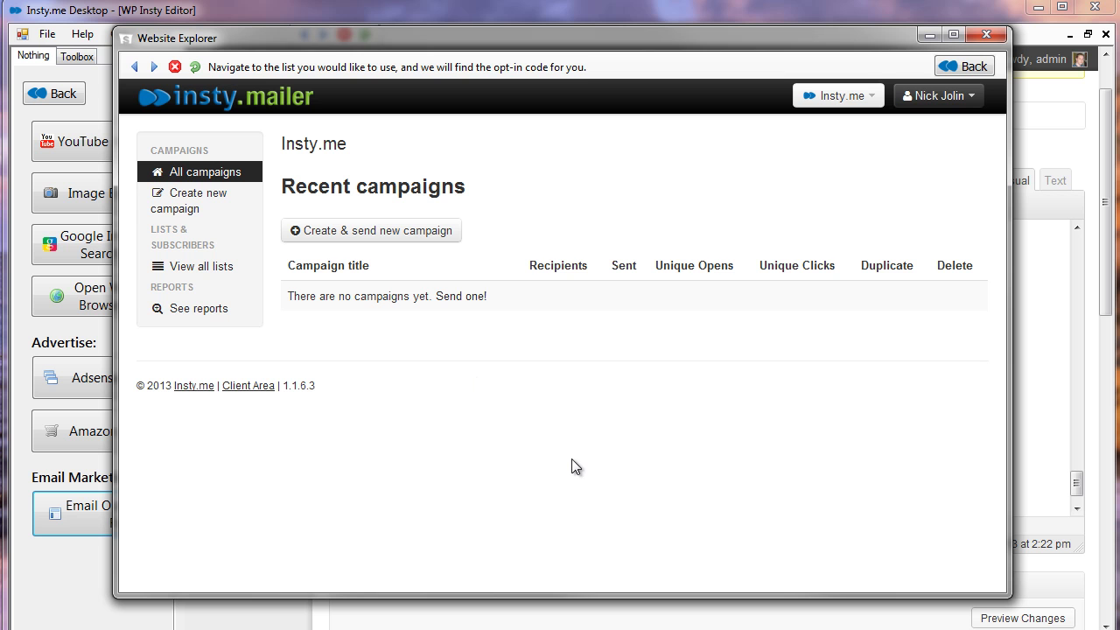
pyautogui.click(219, 272)
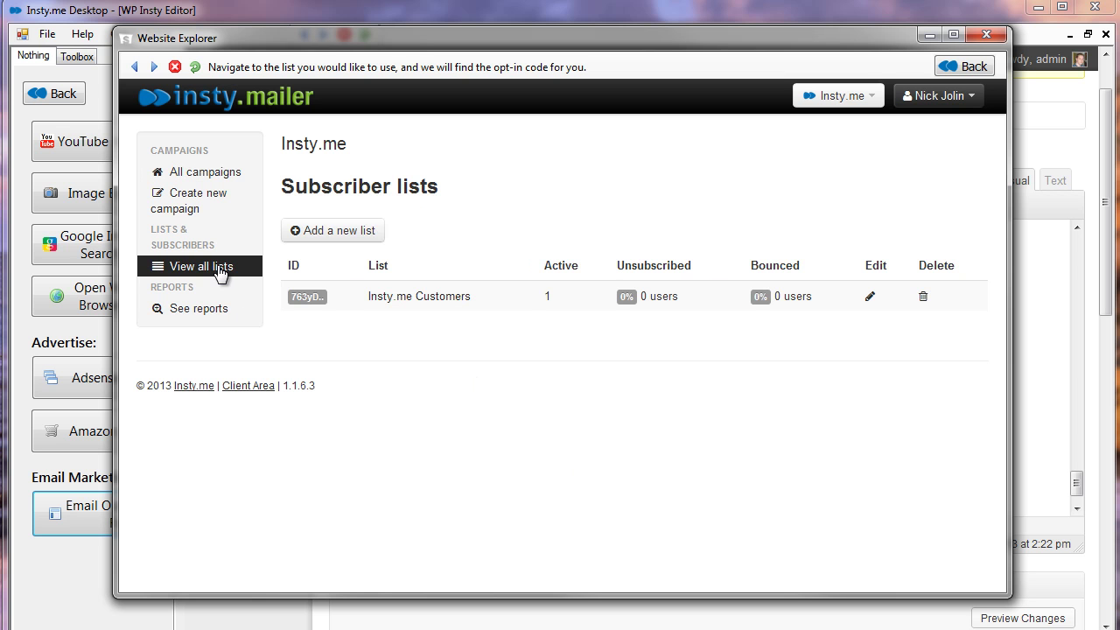
pyautogui.click(455, 298)
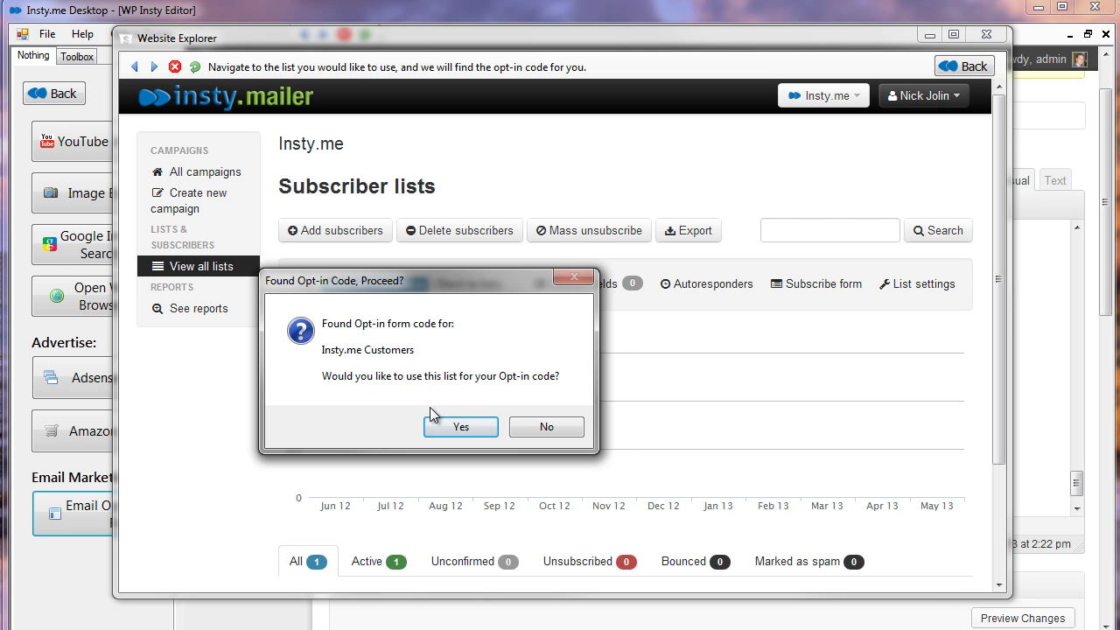
pyautogui.click(450, 428)
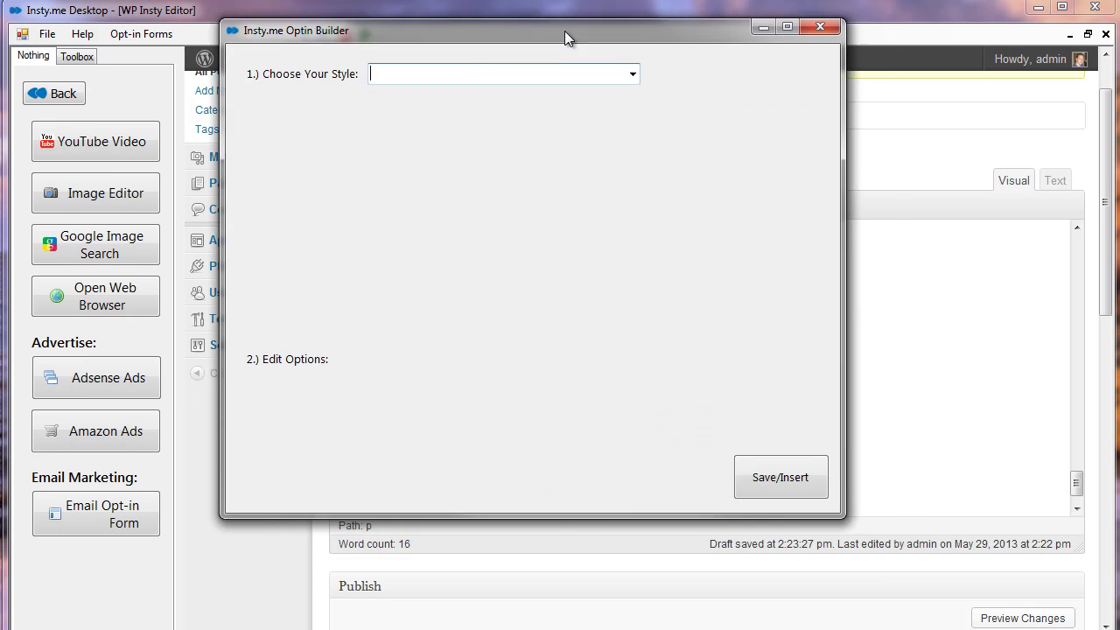
# - Preview the form styles, choose Post/Page - Style 2, and select its Sign Me Up! button text
pyautogui.moveTo(568, 34); pyautogui.dragTo(605, 66)
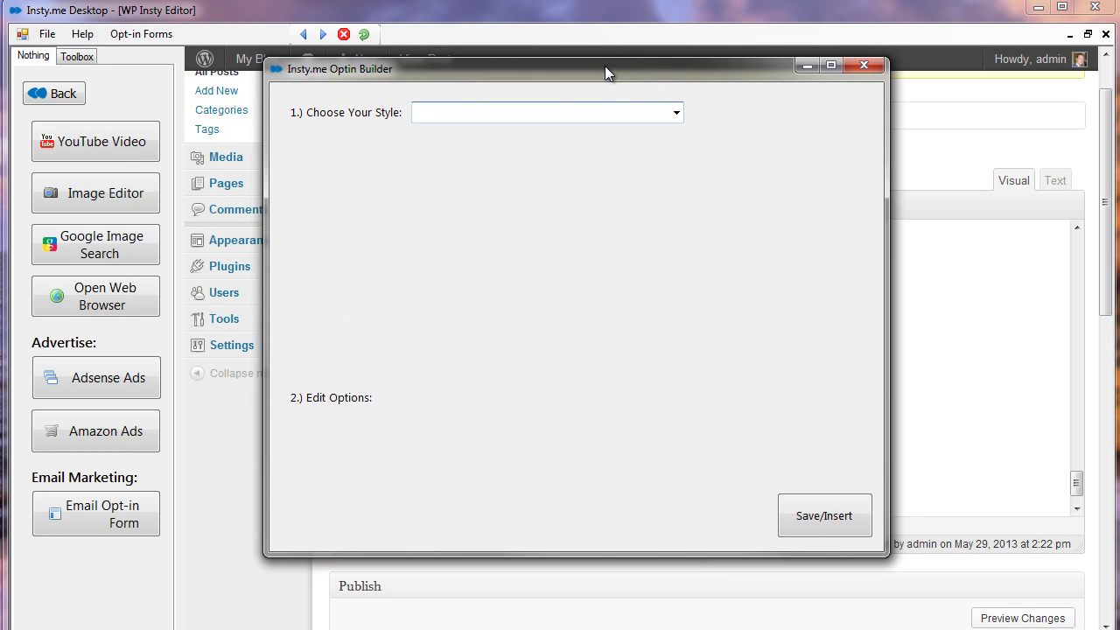
pyautogui.click(680, 110)
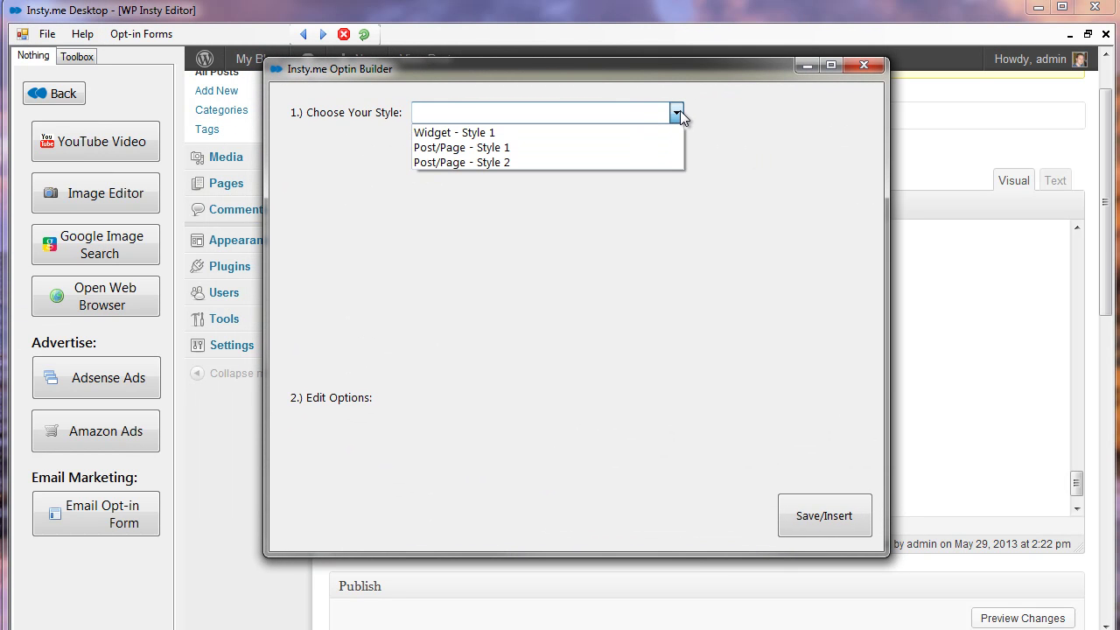
pyautogui.click(503, 131)
pyautogui.click(678, 113)
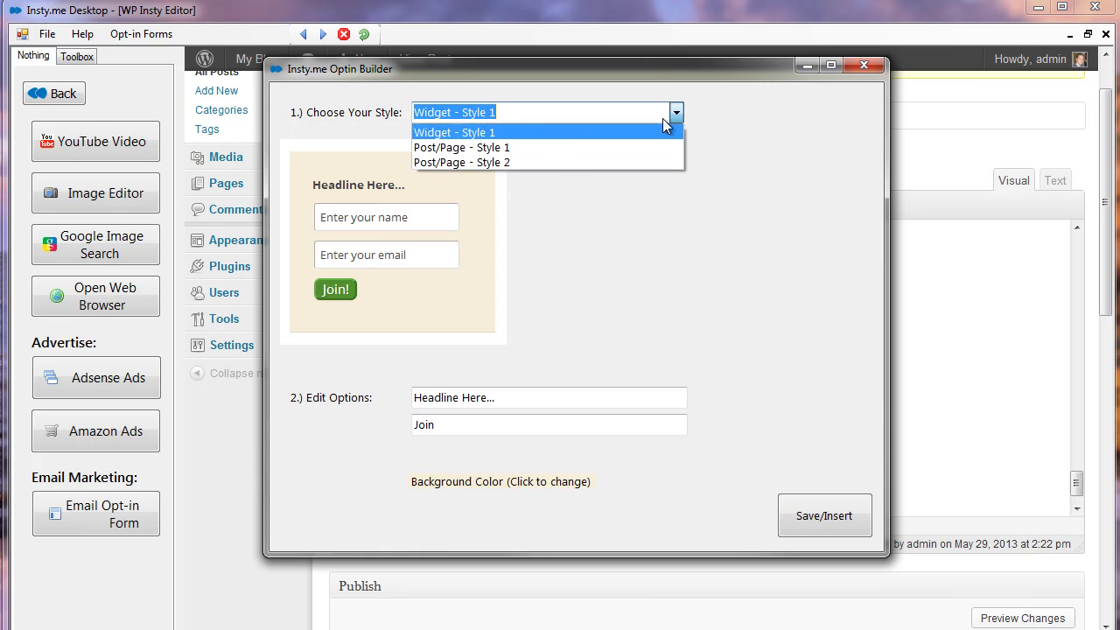
pyautogui.click(503, 150)
pyautogui.click(657, 115)
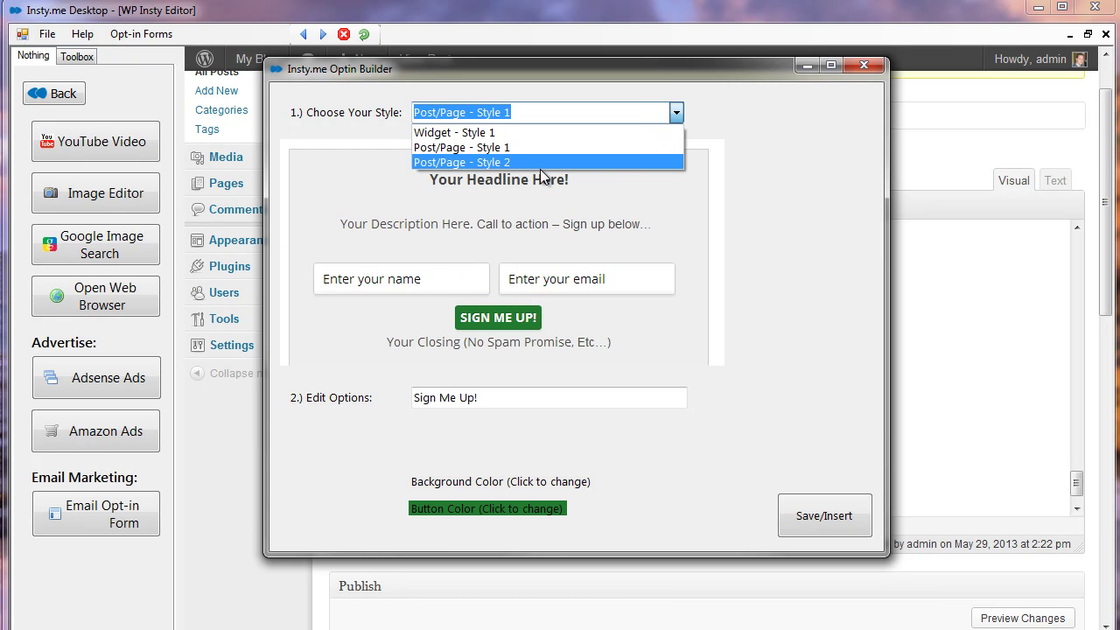
pyautogui.click(495, 163)
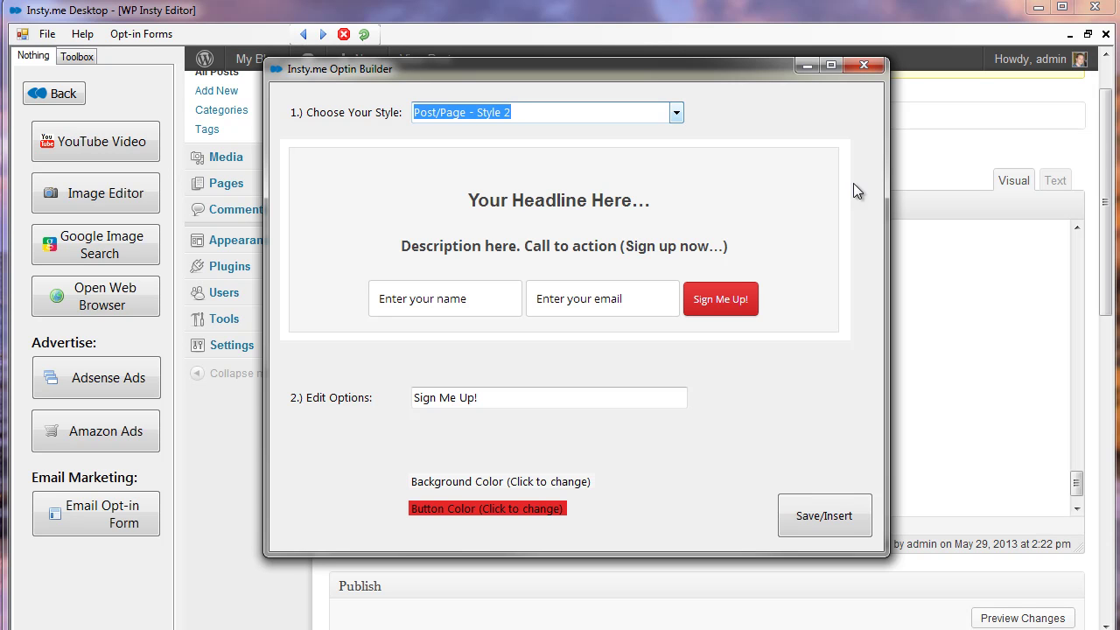
pyautogui.click(506, 396)
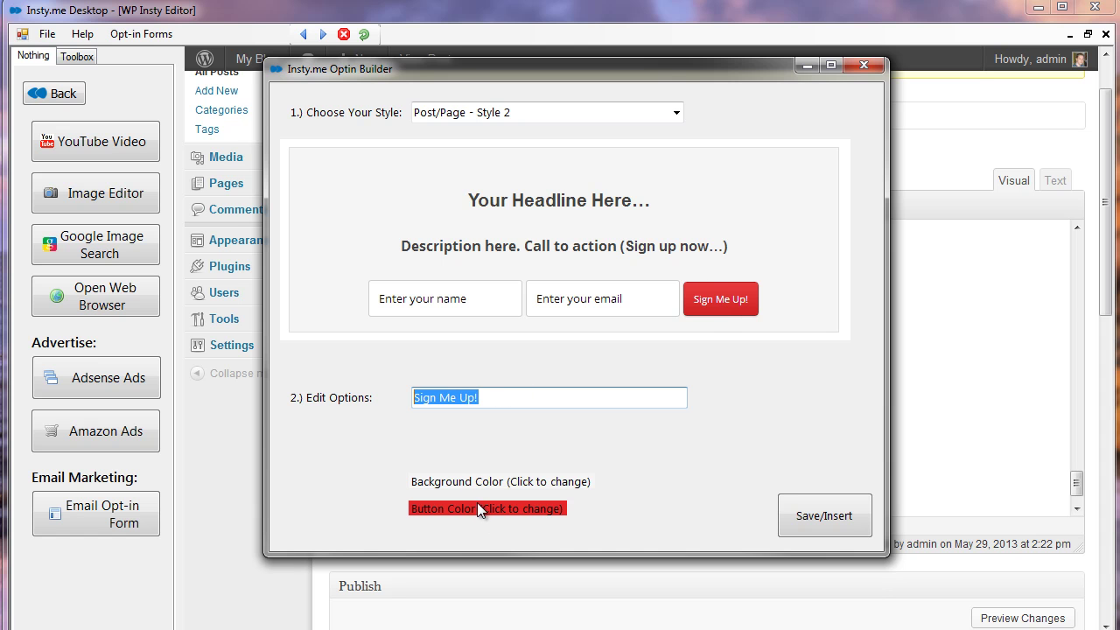
pyautogui.press('Escape')
# - Insert the Style 2 opt-in form, review its headline and description, then Update the published post
pyautogui.click(828, 522)
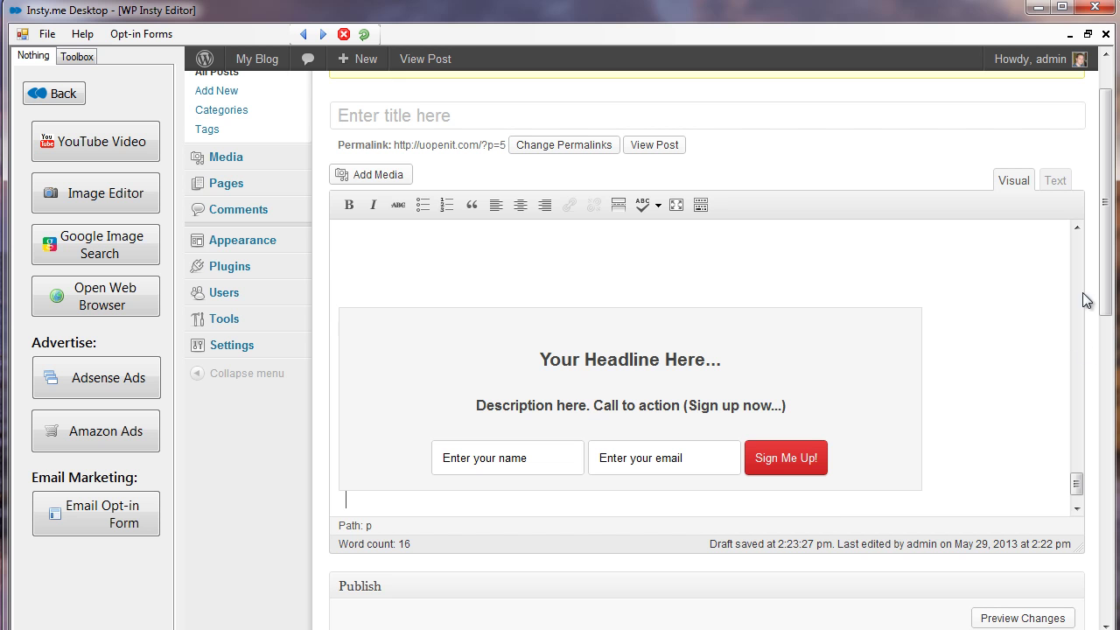
pyautogui.scroll(-2, 1080, 482)
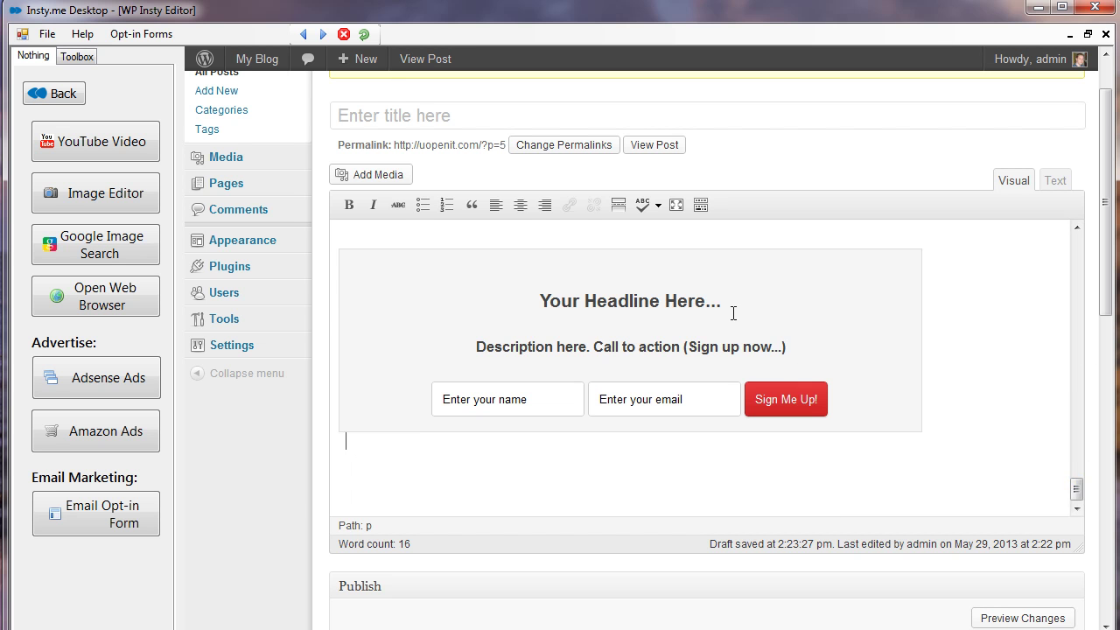
pyautogui.moveTo(732, 302); pyautogui.dragTo(527, 303)
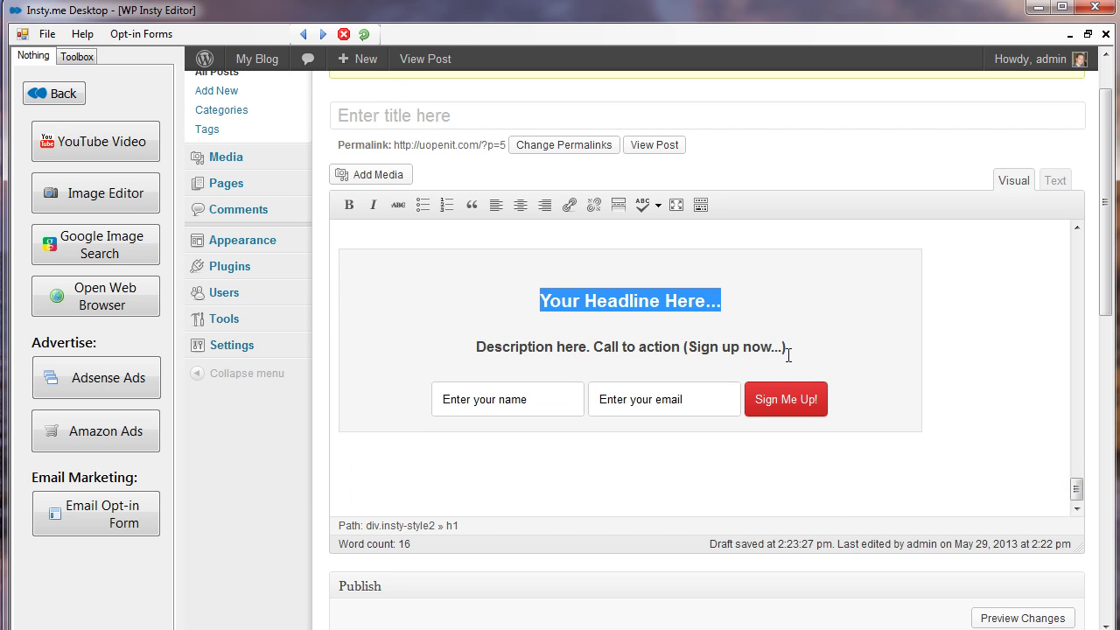
pyautogui.moveTo(788, 355); pyautogui.dragTo(461, 345)
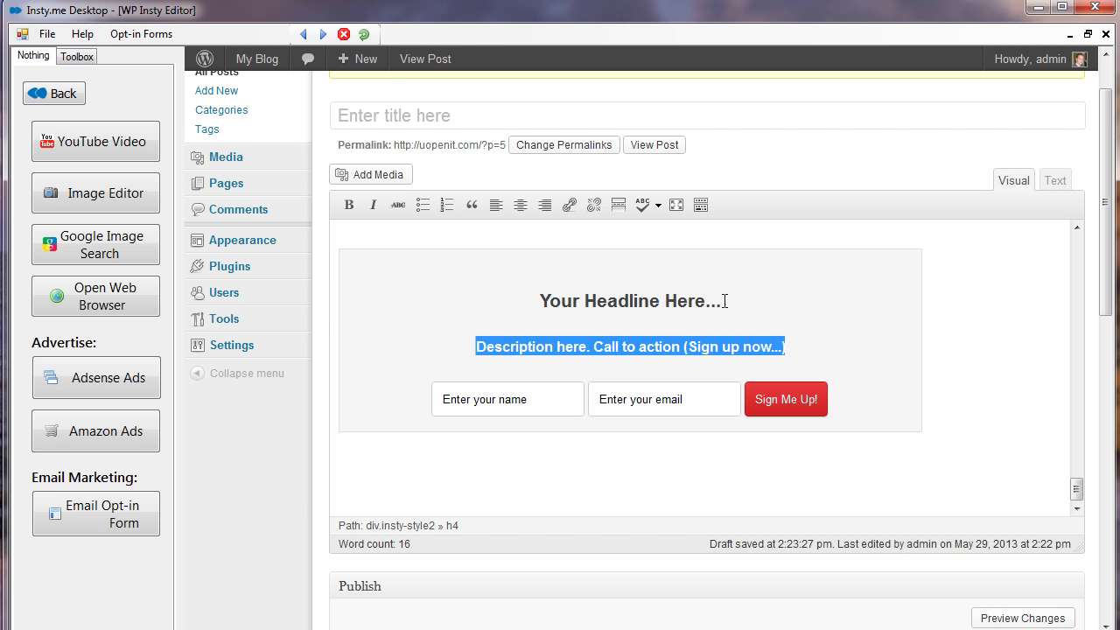
pyautogui.moveTo(725, 301); pyautogui.dragTo(408, 303)
pyautogui.moveTo(788, 346); pyautogui.dragTo(472, 383)
pyautogui.scroll(-3, 1104, 306)
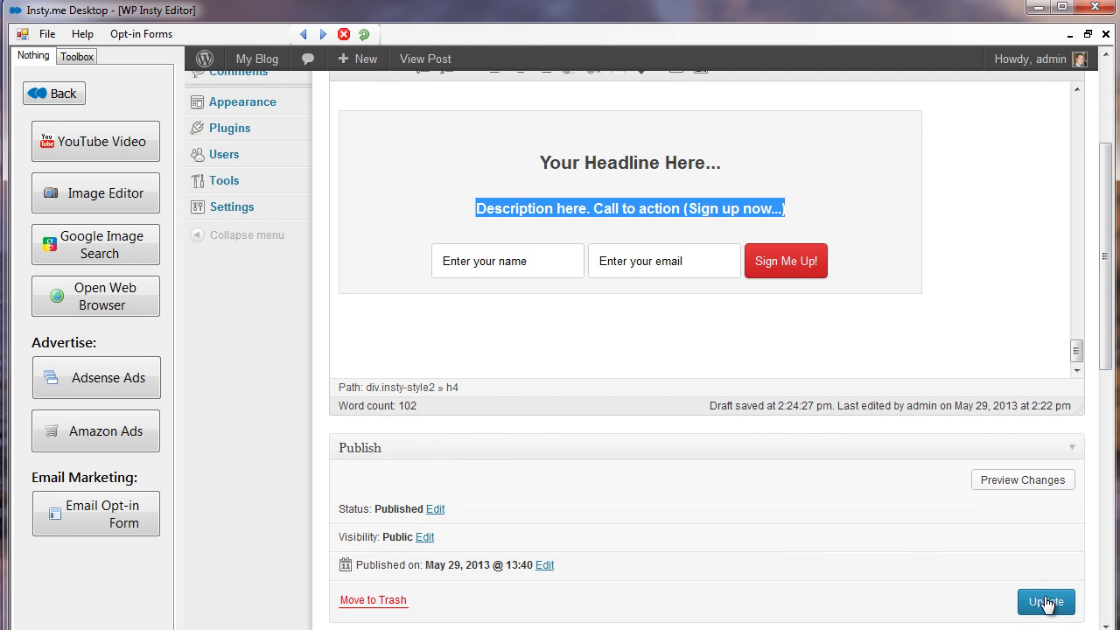
pyautogui.click(1039, 601)
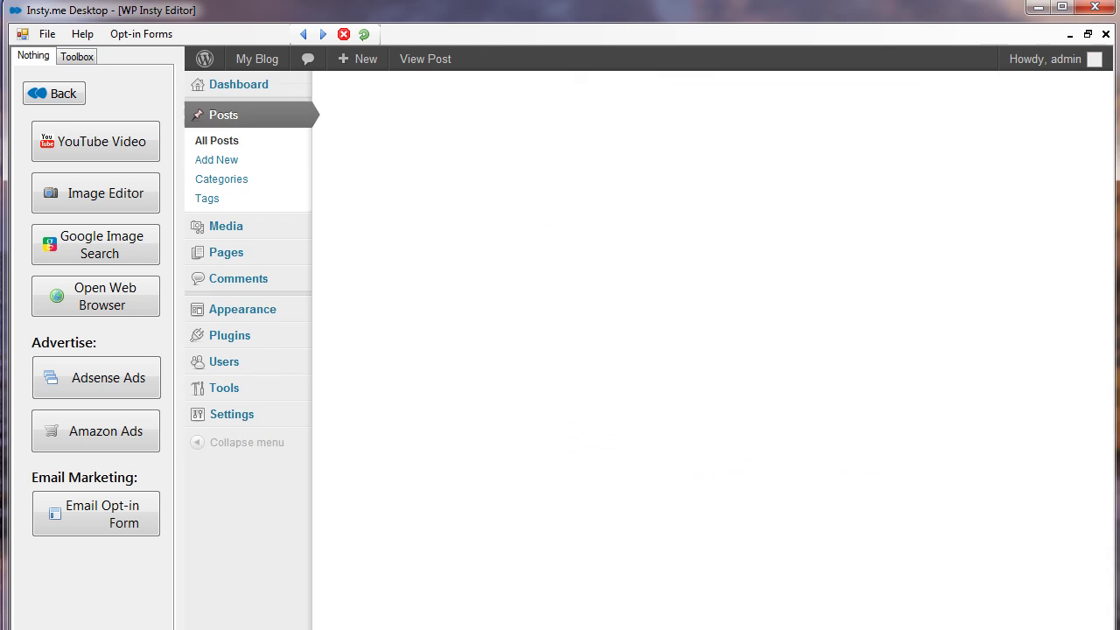
# - Reload the live blog post and scroll down to the opt-in form under Read More
pyautogui.hotkey('alt', 'Tab')
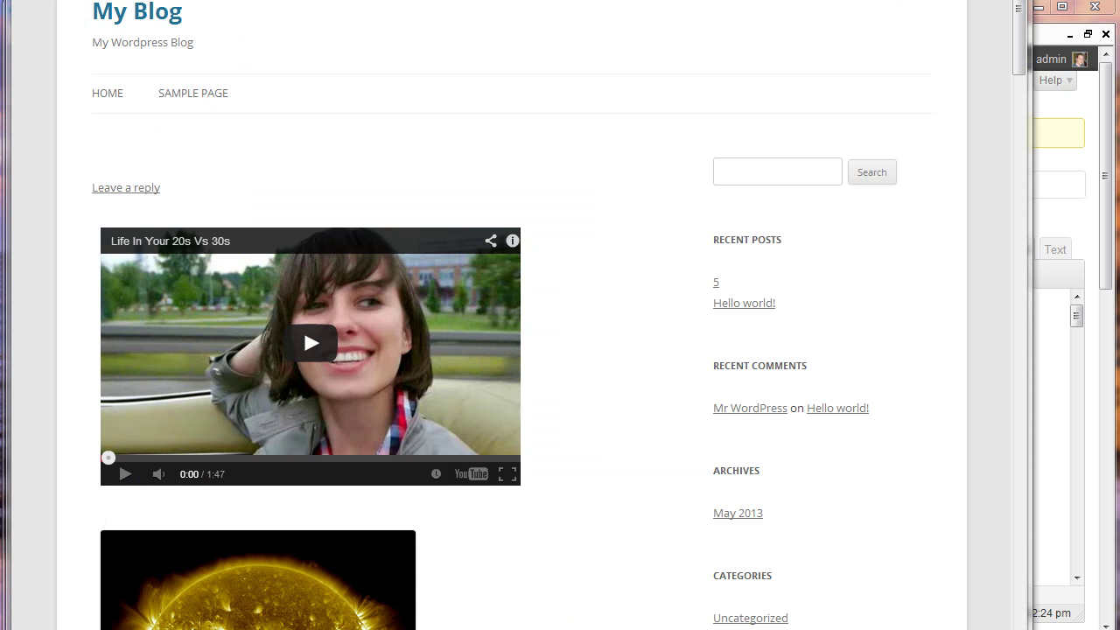
pyautogui.press('F5')
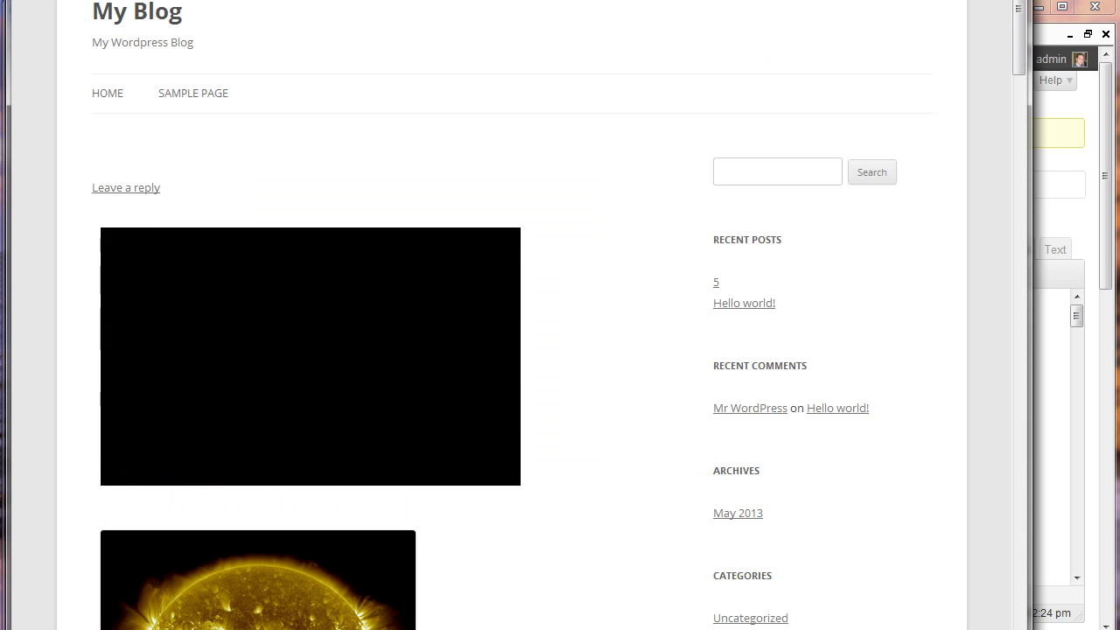
pyautogui.moveTo(1019, 43); pyautogui.dragTo(985, 530)
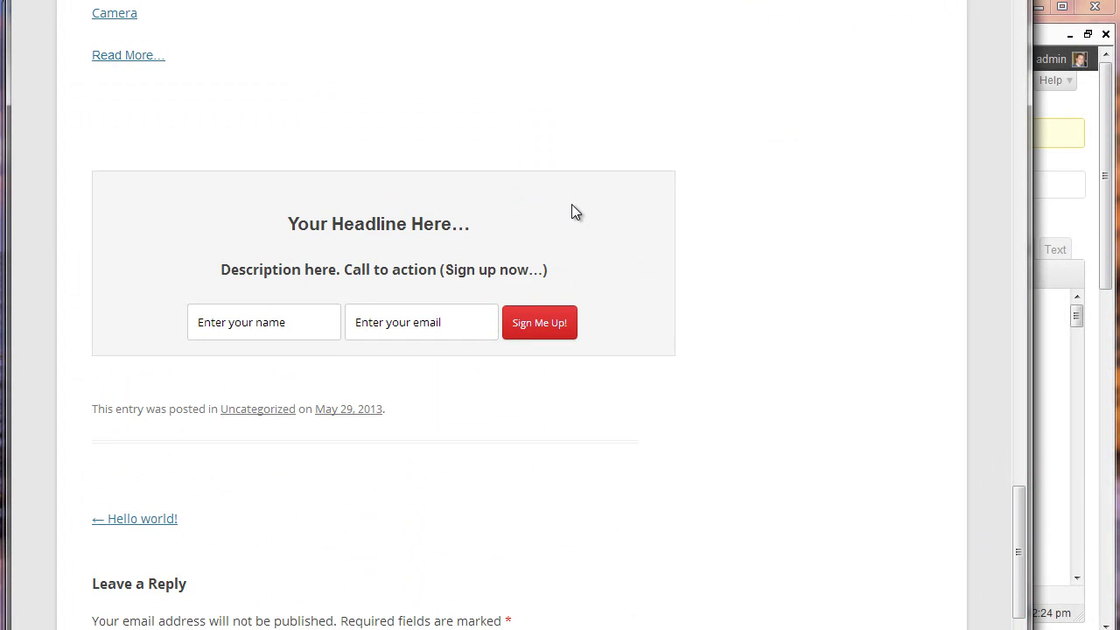
# - Test the opt-in form by entering a first name and an e-mail address
pyautogui.click(245, 321)
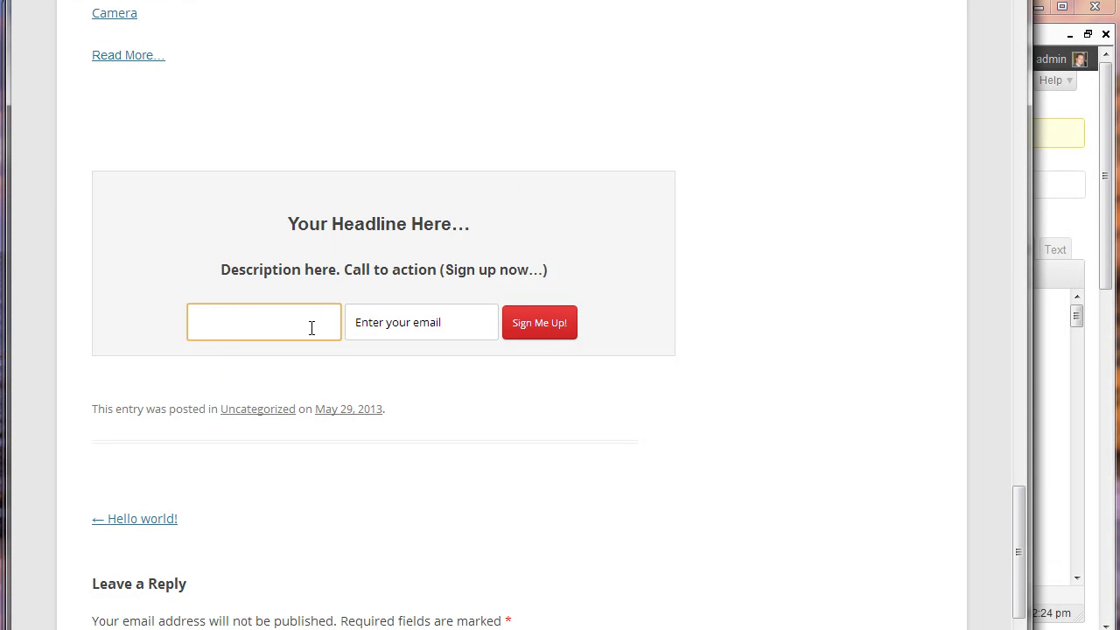
pyautogui.write('Nick')
pyautogui.press('Tab')
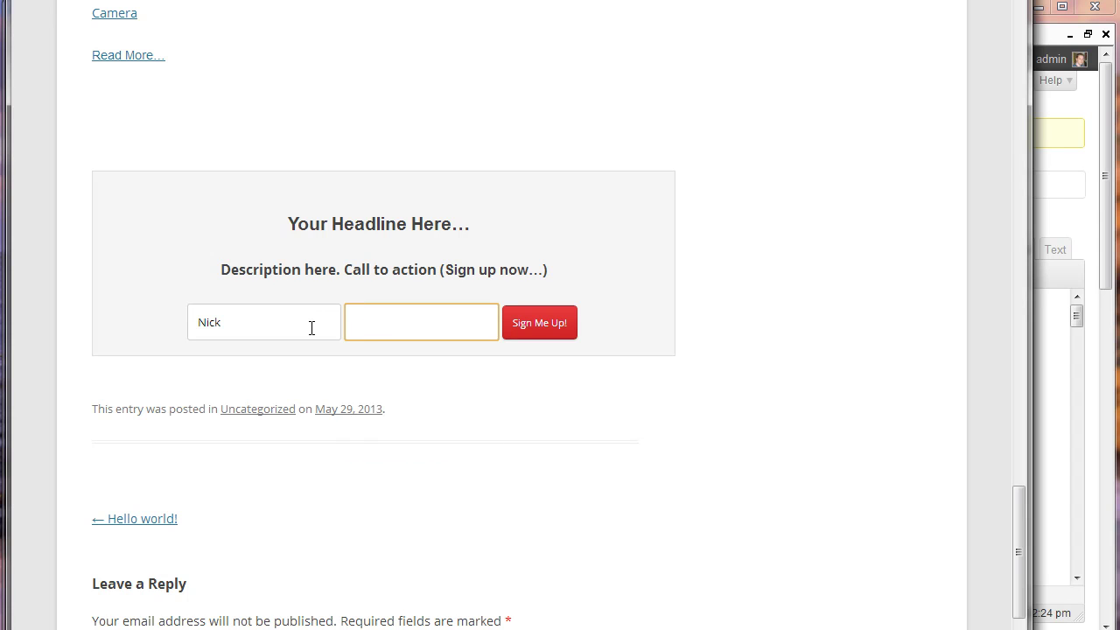
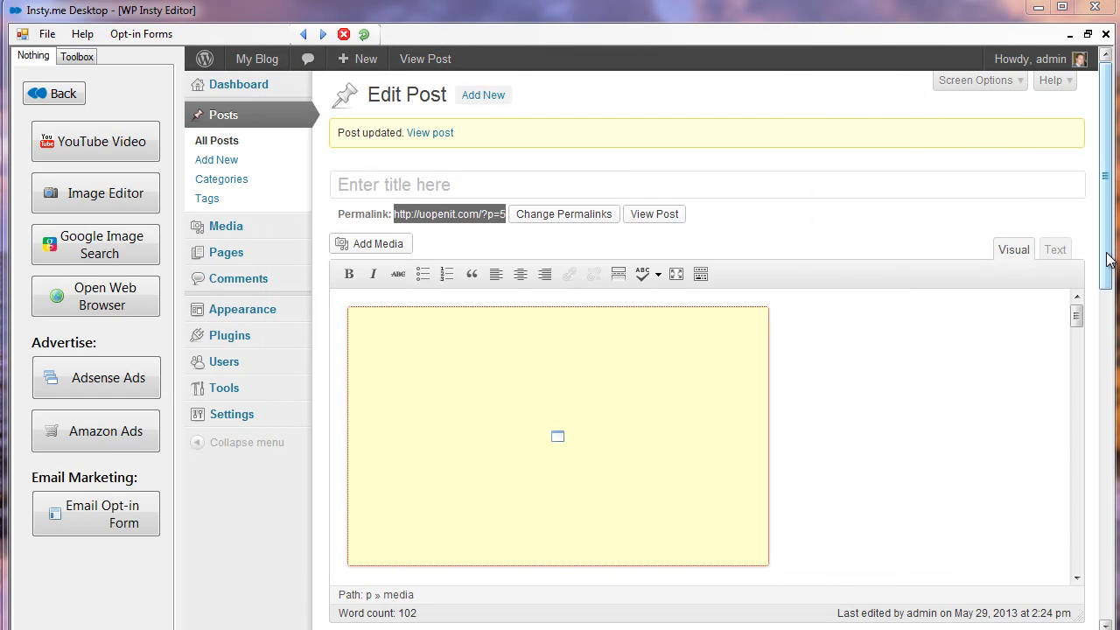
# - Leave the post editor via Back to reach the Control Panel's list of four sites
pyautogui.moveTo(1107, 259); pyautogui.dragTo(1108, 260)
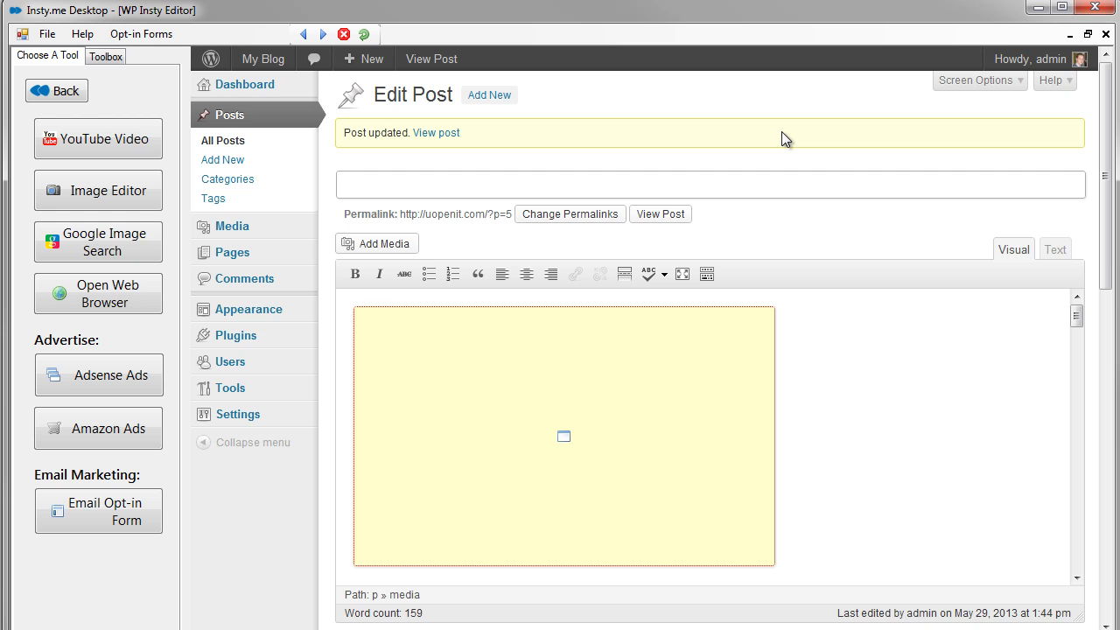
pyautogui.click(45, 87)
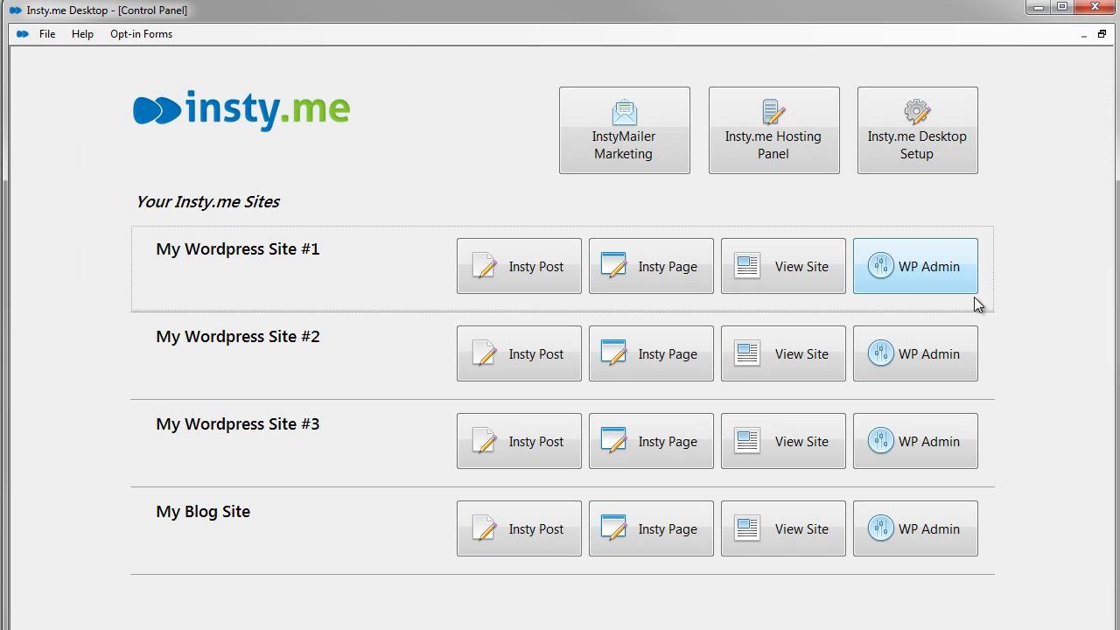